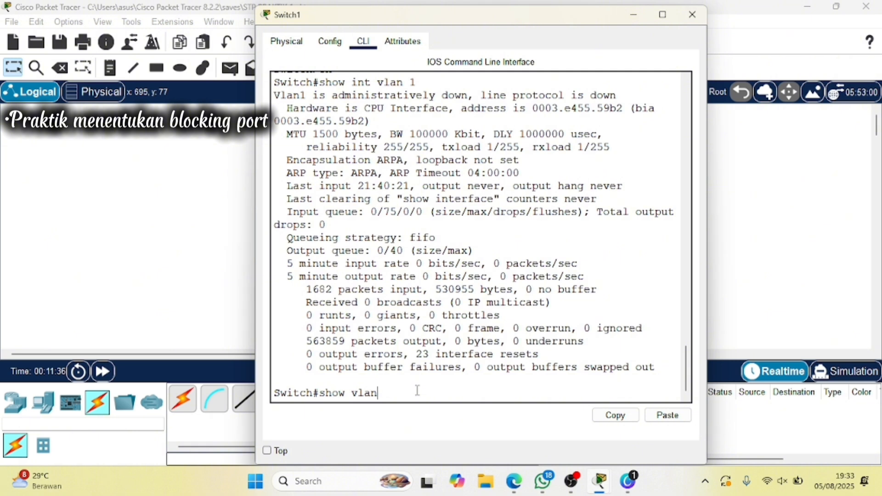
- Correct the pending command in Switch1's CLI and run "show int vlan 1"
key("BackSpace")
key("BackSpace")
key("BackSpace")
key("BackSpace")
type("int vlan 1")
key("Return")
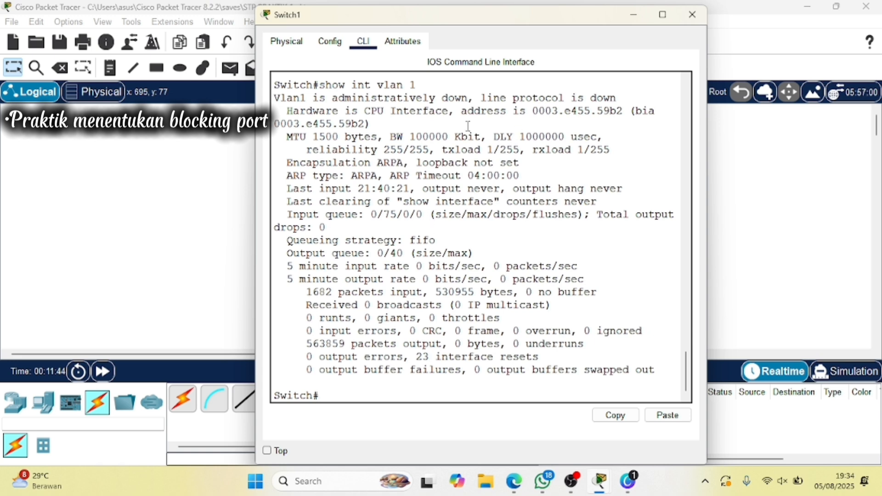
- Copy the hardware address from Switch1's VLAN 1 output and minimize the Switch1 window
left_click_drag(533, 111, 624, 112)
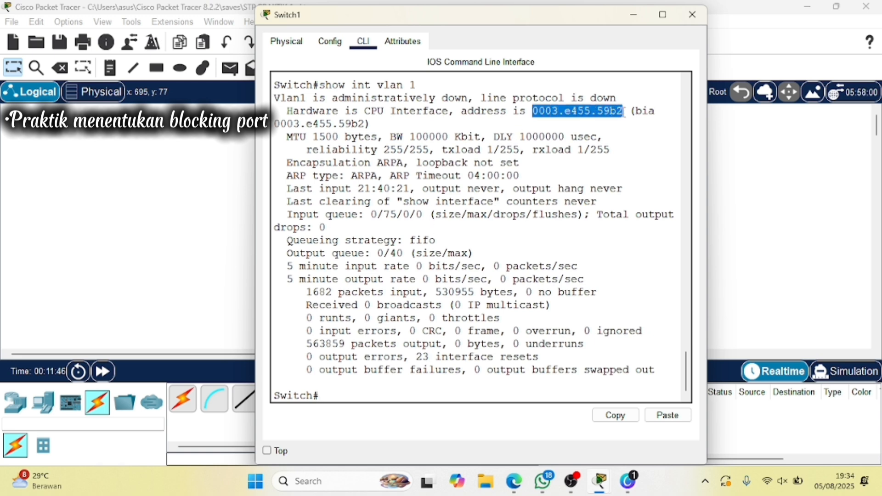
right_click(624, 111)
left_click(657, 121)
left_click(639, 24)
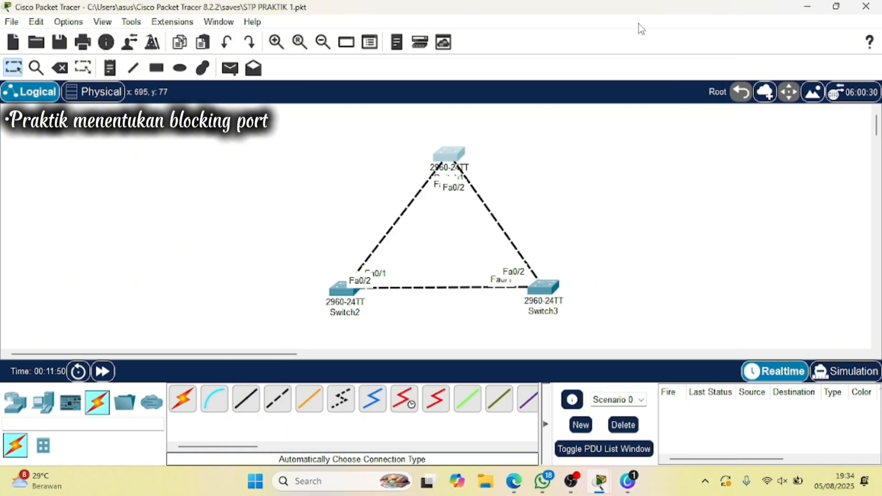
- Add a note with the copied address 0003.e455.59b2 and center it just above Switch1
left_click(110, 68)
left_click(411, 133)
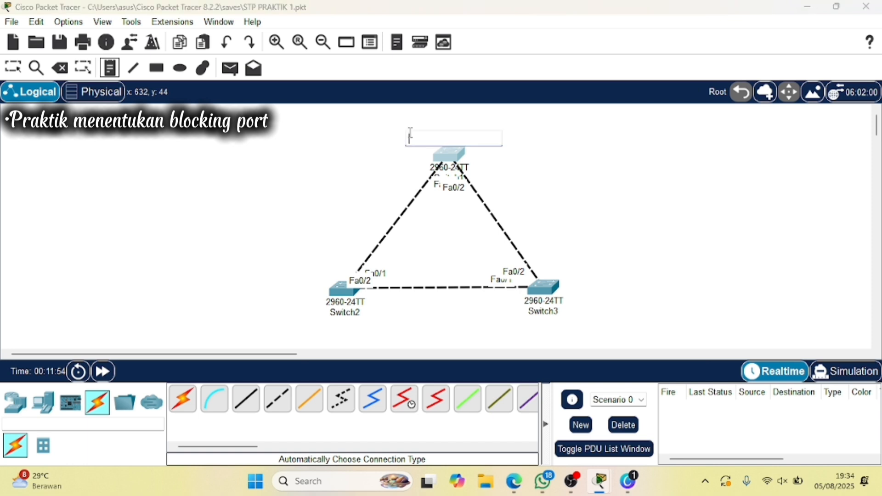
key("ctrl+v")
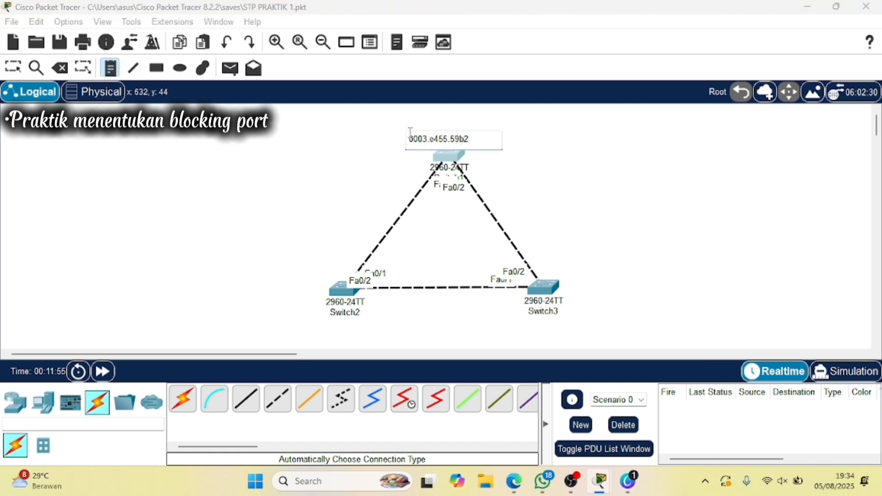
left_click(12, 67)
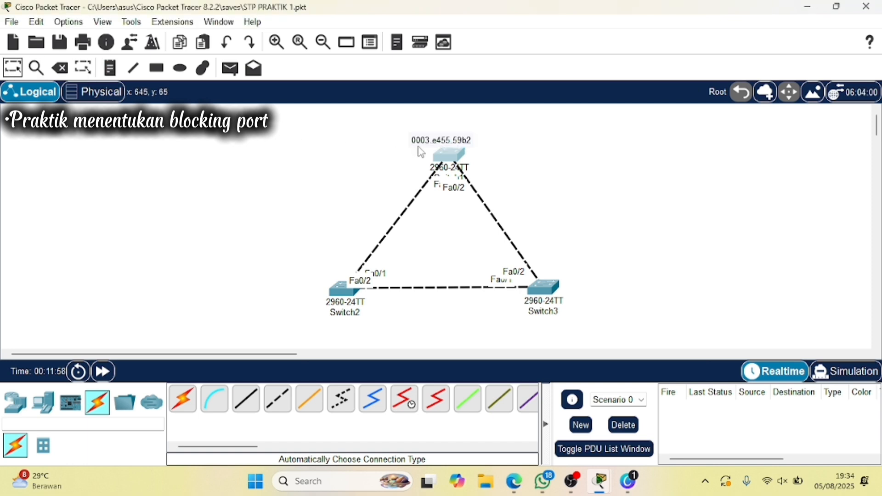
mouse_move(417, 146)
left_mouse_down()
mouse_move(431, 142)
mouse_move(426, 150)
left_mouse_up()
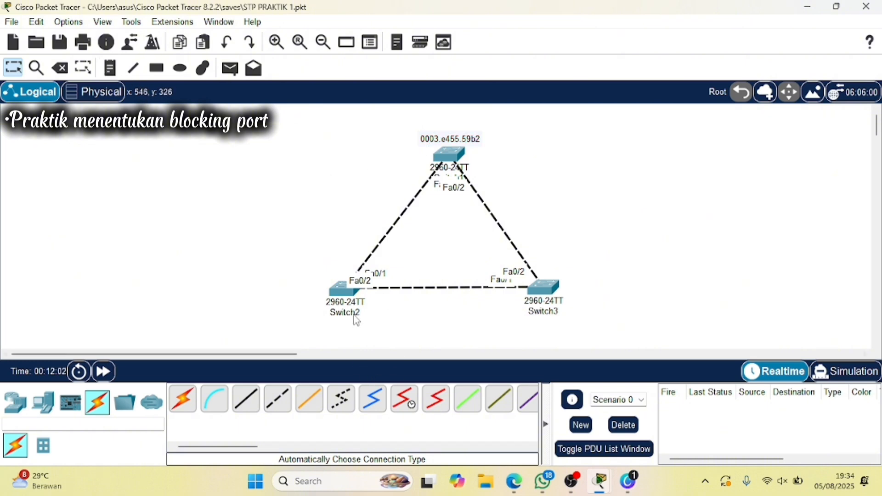
- Run "do show int vlan 1" in Switch2's CLI, copy its hardware address and minimize the window
left_click(341, 292)
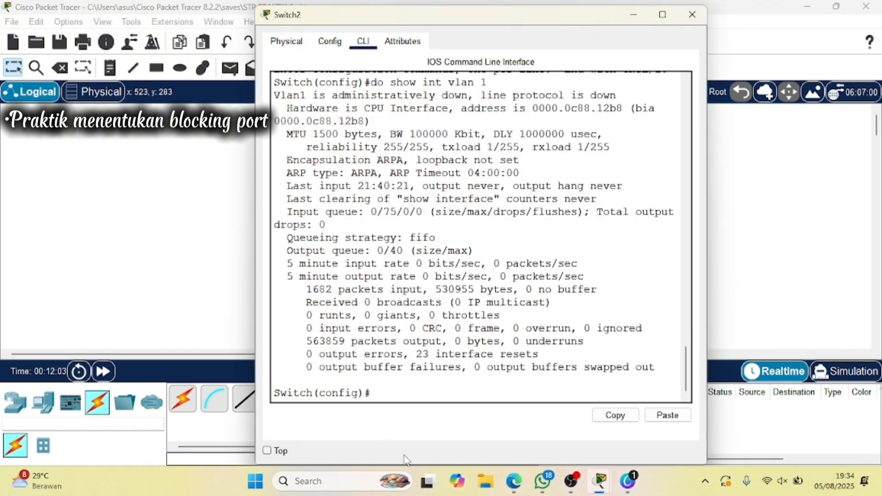
key("Up")
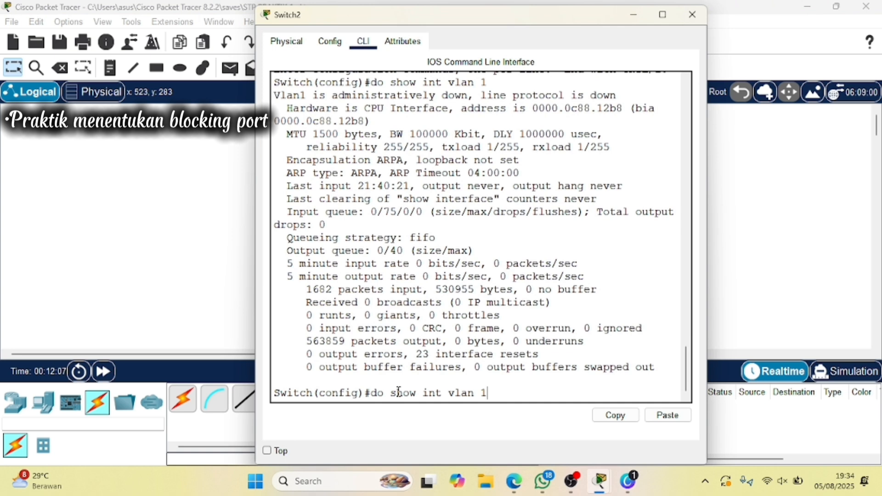
key("Down")
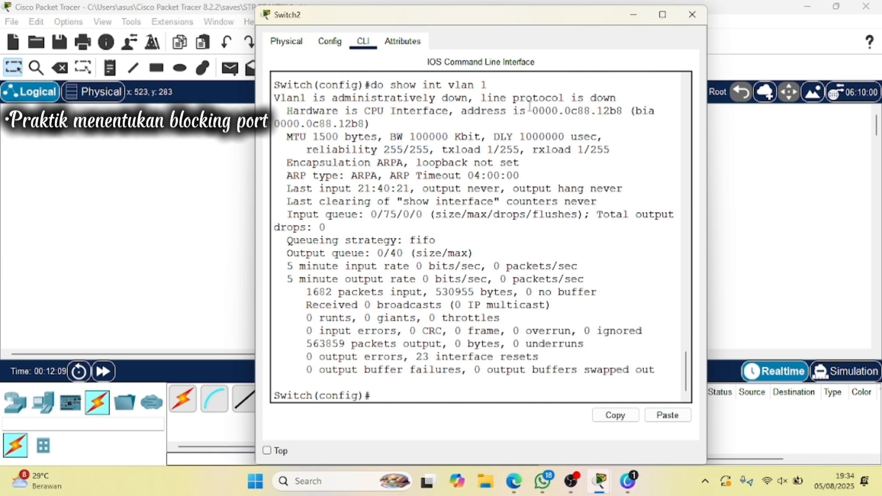
left_click_drag(533, 111, 623, 112)
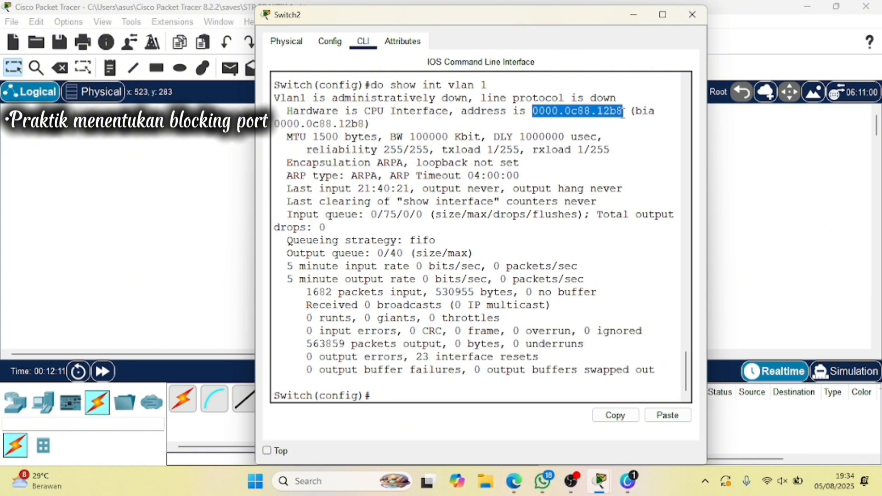
right_click(624, 112)
left_click(652, 122)
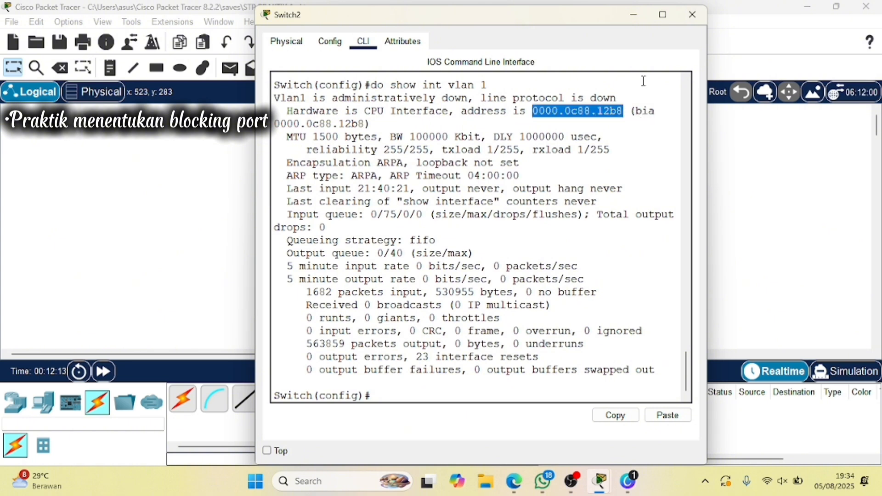
left_click(633, 17)
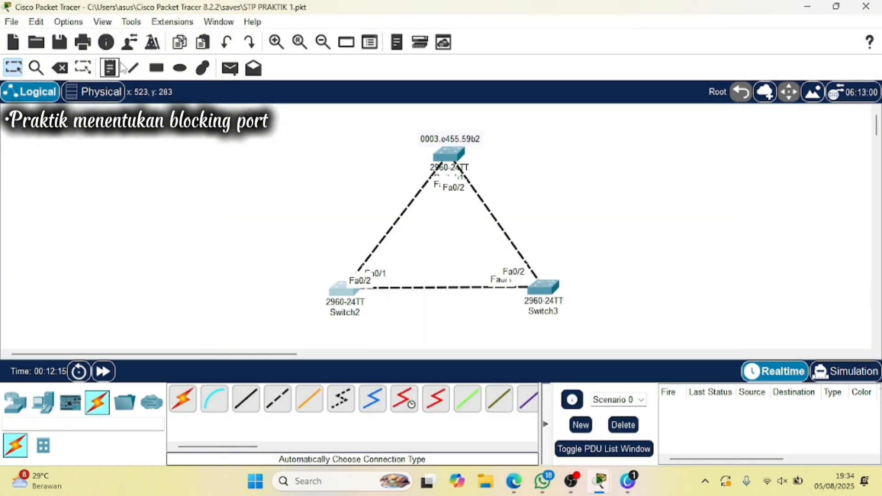
- Add a note with the copied address 0000.0c88.12b8 and position it directly beneath the Switch2 label
left_click(311, 327)
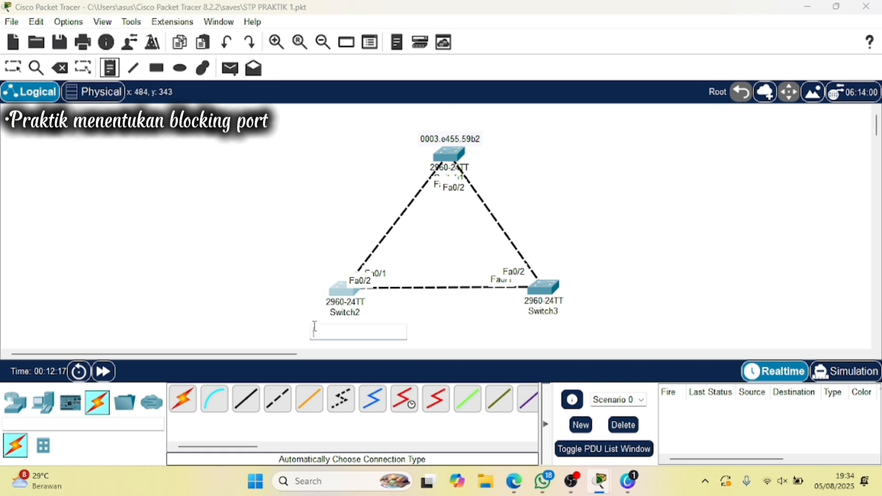
key("ctrl+v")
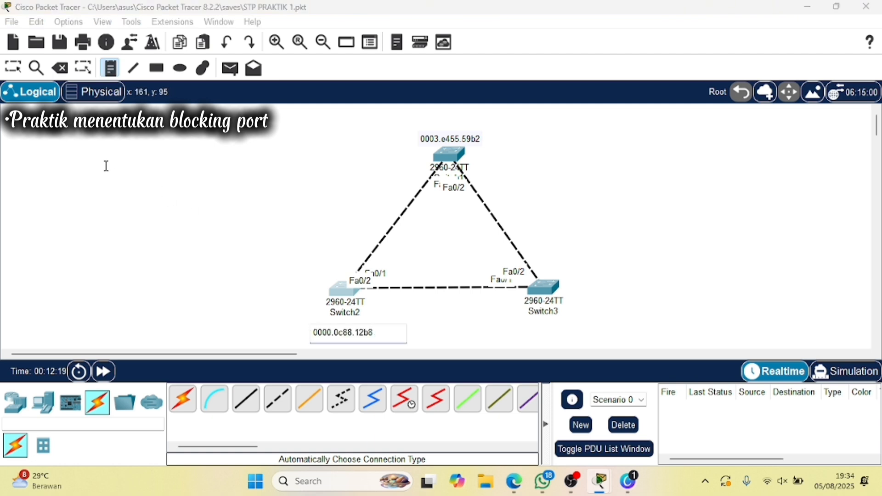
left_click(545, 291)
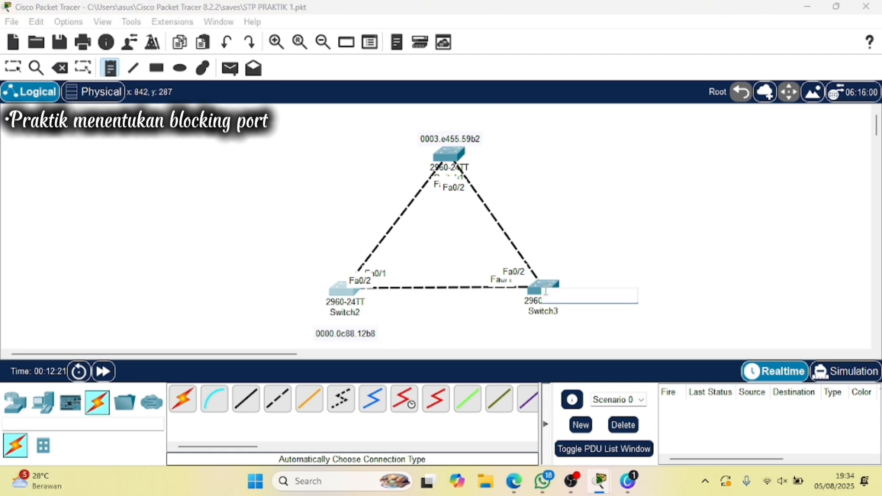
key("Escape")
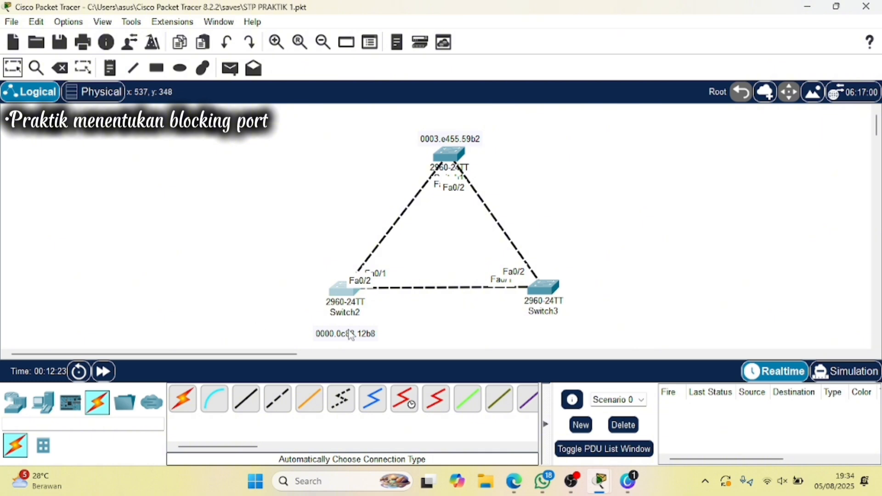
left_click_drag(352, 335, 352, 325)
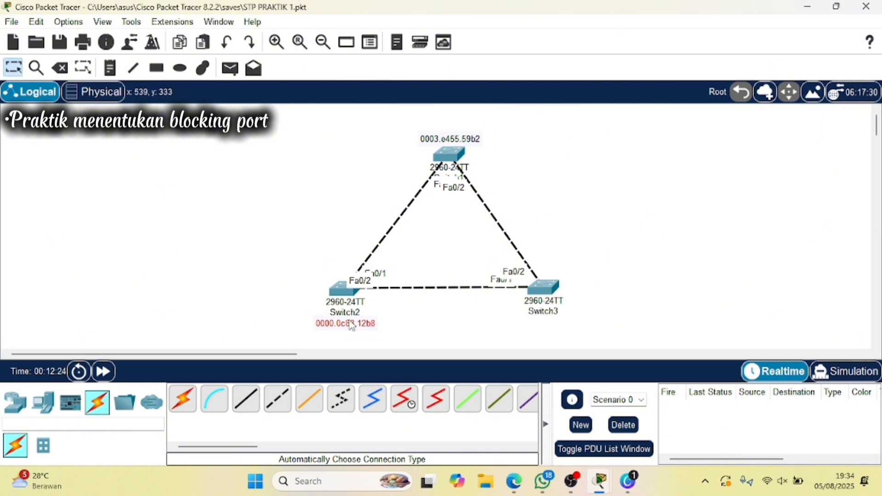
- Run "do show int vlan 1" in Switch3's CLI, copy its hardware address and minimize the window
left_click(547, 293)
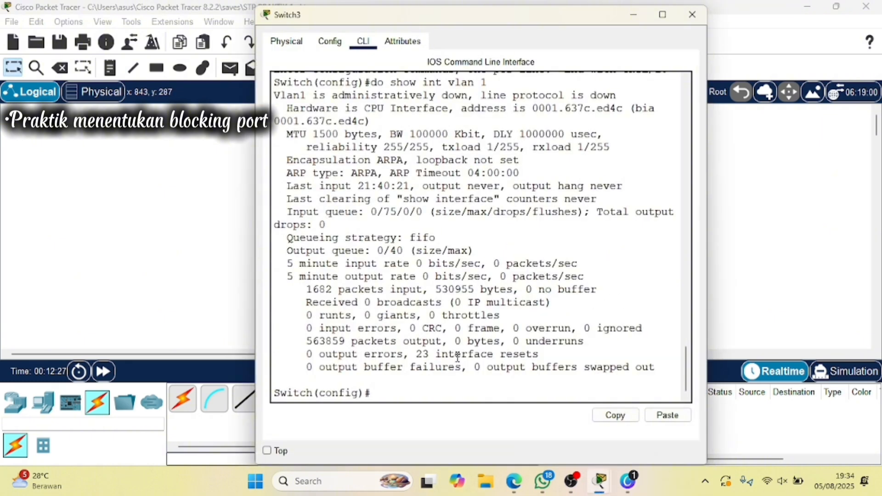
key("Up")
key("Return")
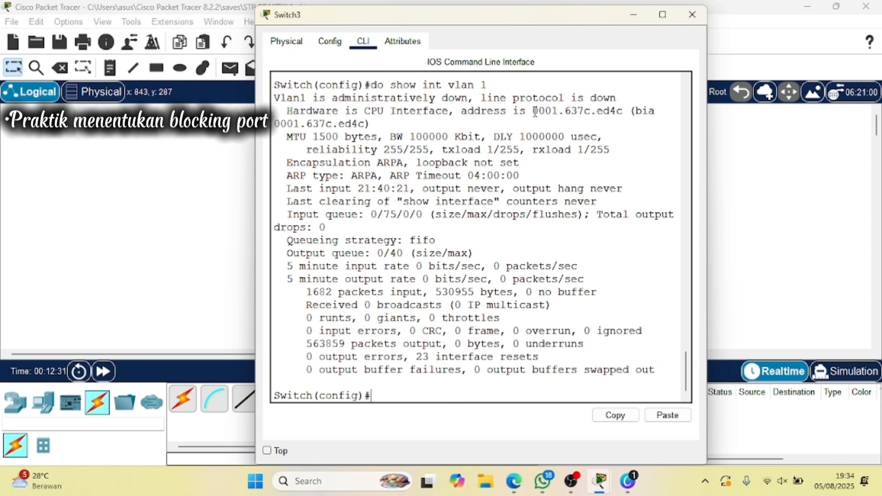
left_click_drag(532, 111, 629, 108)
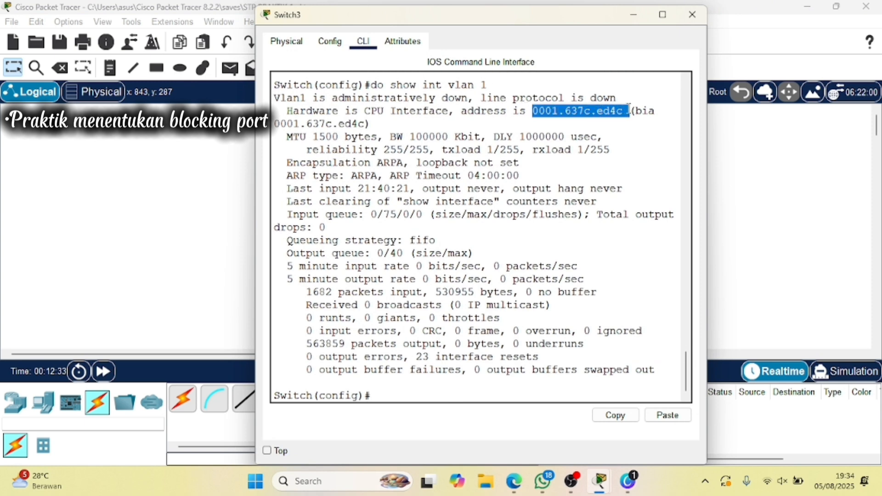
right_click(629, 109)
left_click(640, 115)
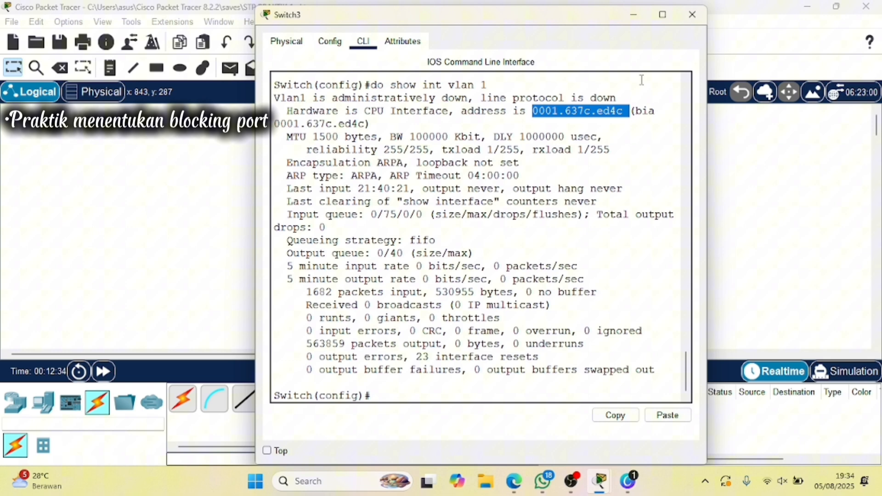
left_click(632, 18)
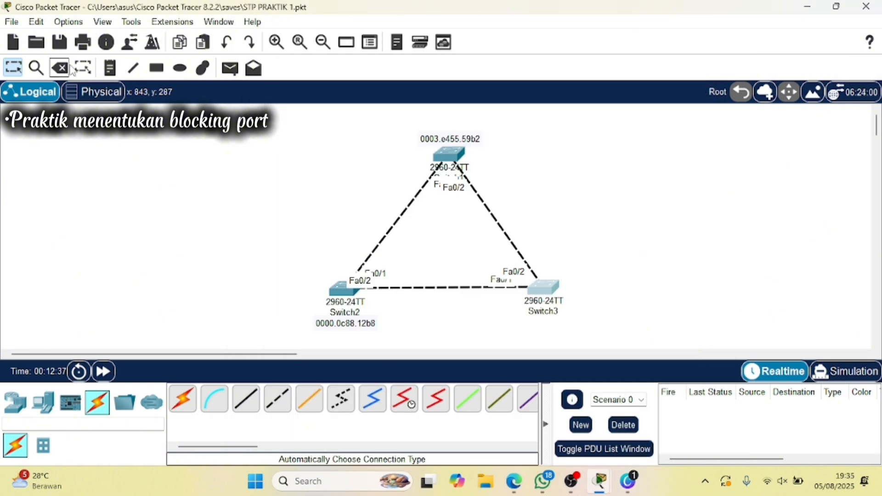
- Add a note with the copied address 0001.637c.ed4c and position it directly beneath the Switch3 label
left_click(109, 68)
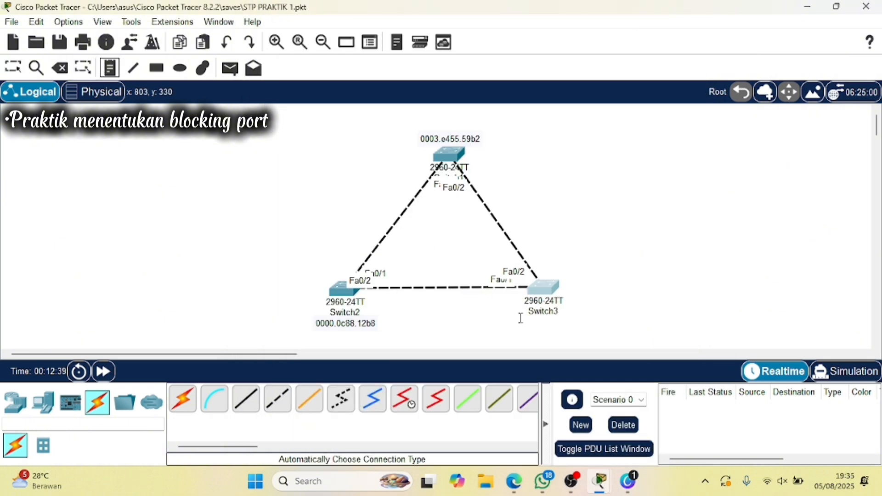
left_click(520, 318)
key("ctrl+v")
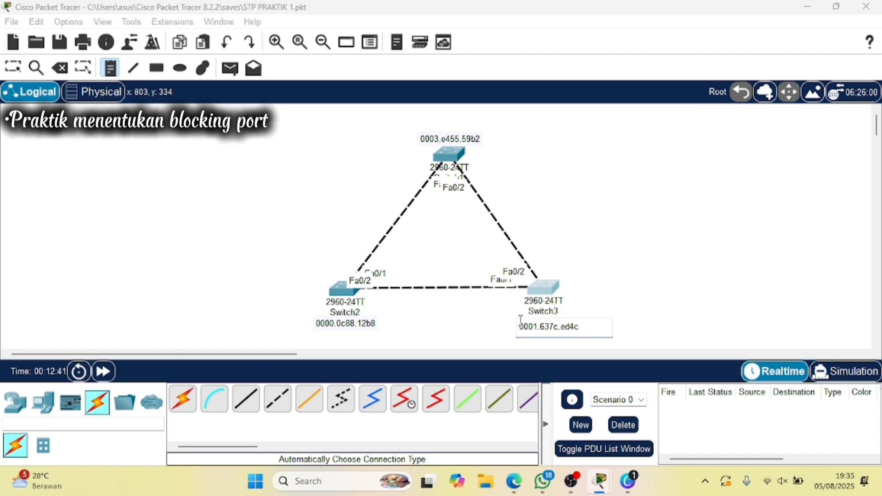
left_click(13, 68)
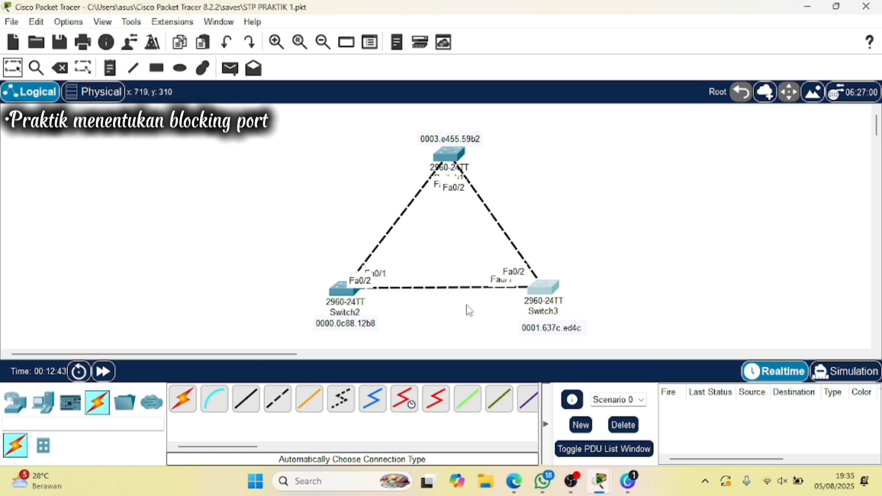
left_click_drag(537, 332, 534, 333)
left_click(479, 334)
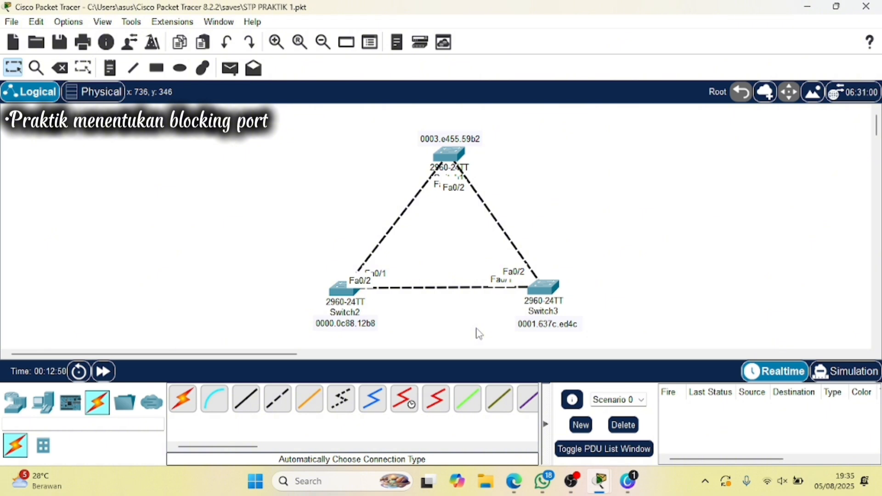
- Add a "root bridge" note and position it beside the upper left of Switch2
left_click(114, 72)
left_click(288, 272)
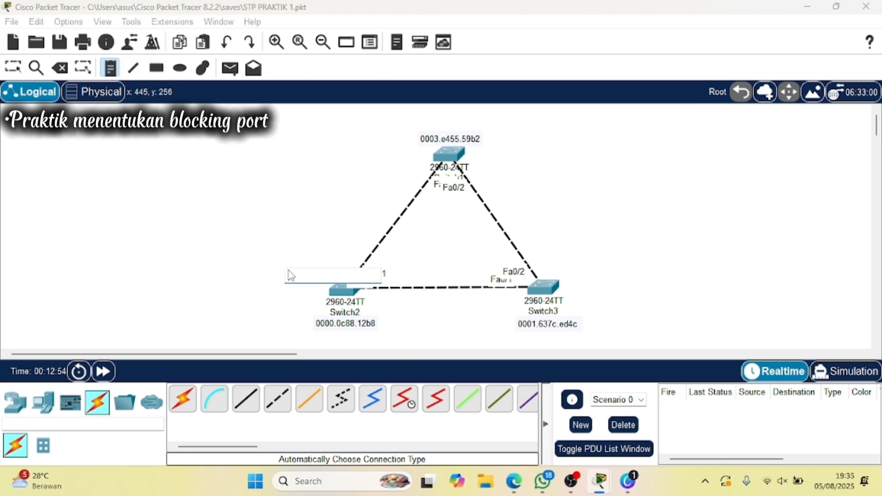
type("root bridge")
left_click(12, 69)
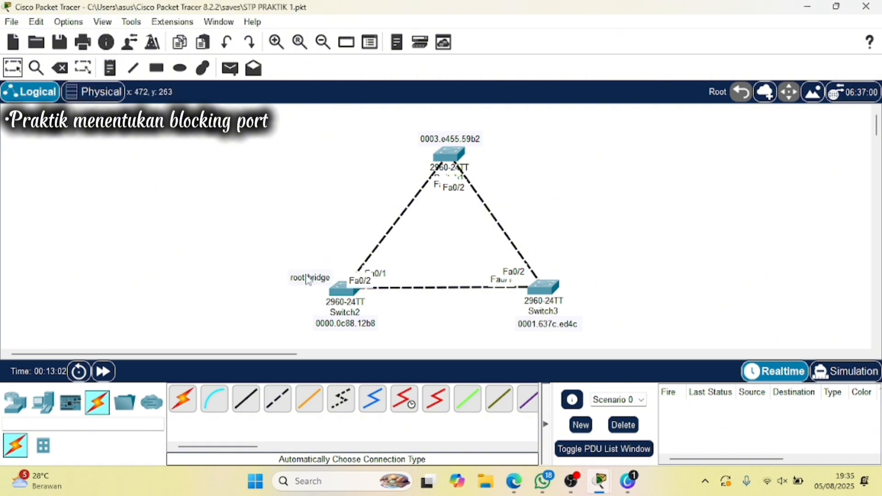
left_click_drag(309, 280, 325, 273)
left_click(259, 285)
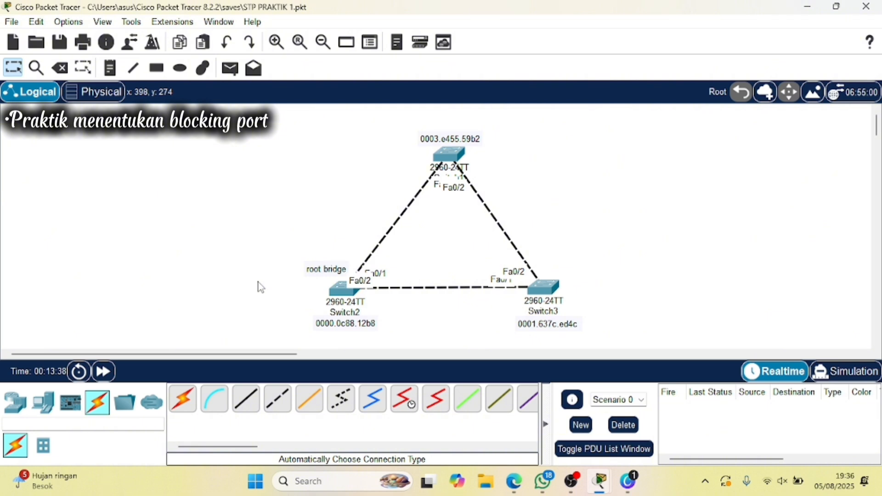
- Add a "root port" note at Switch1's end of the link to Switch2
left_click(117, 65)
left_click(403, 166)
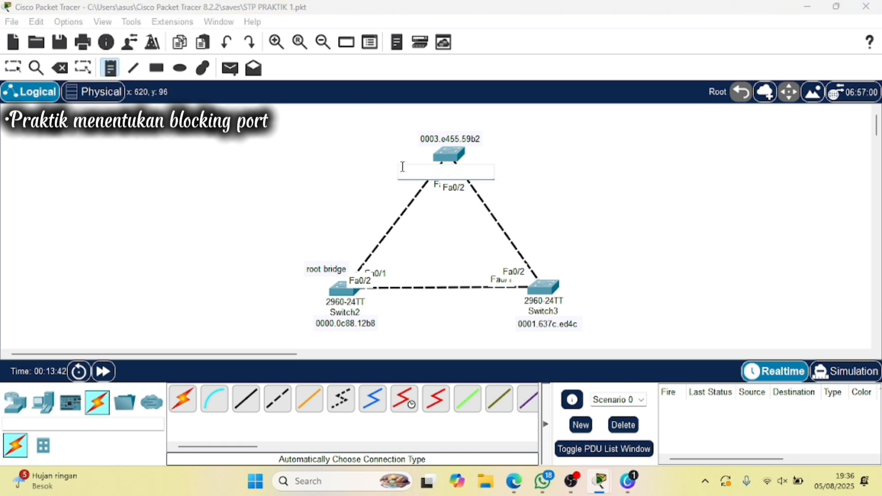
type("root po")
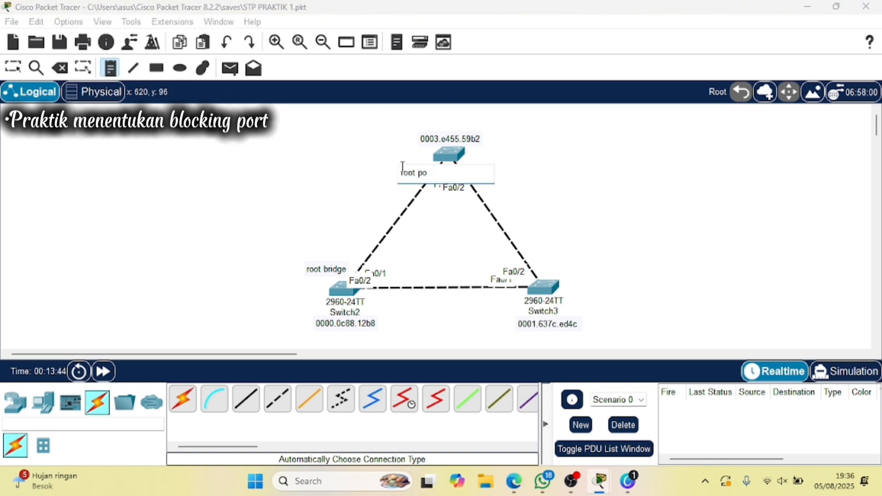
type("rt")
- Add a "root port" note at Switch3's end of the link to Switch2
left_click(491, 297)
type("root")
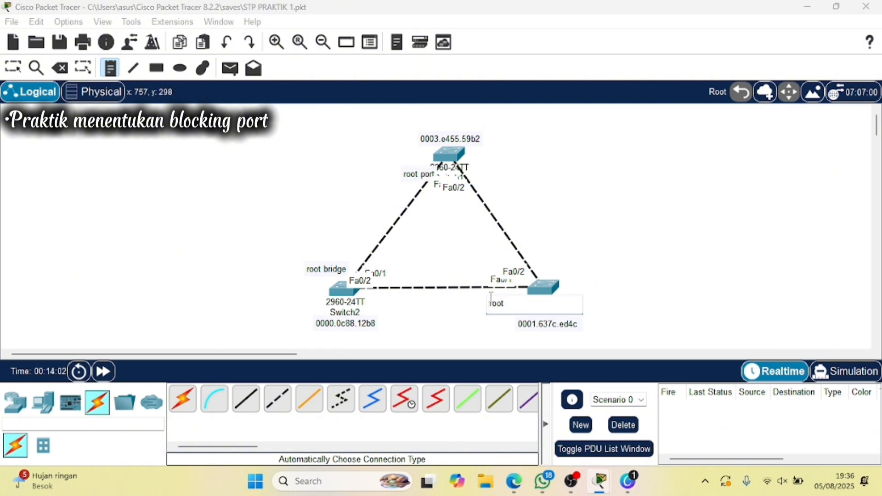
type(" port")
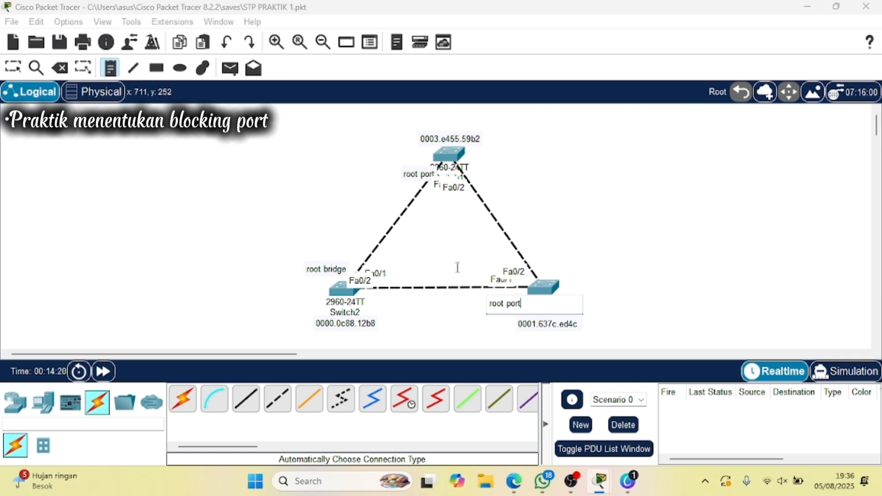
- Add "designated port" notes at Switch2's ends of the links to Switch3 and Switch1
left_click(375, 307)
type("d")
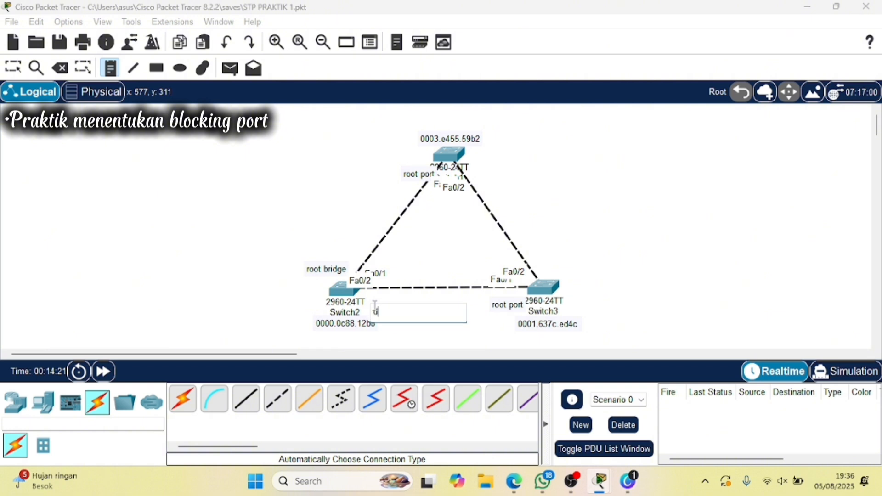
type("esignated port")
left_click(332, 252)
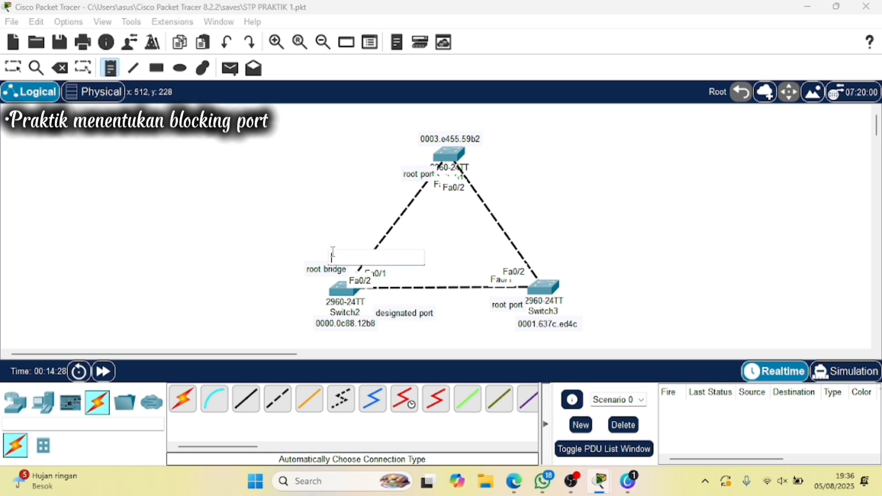
type("designated port")
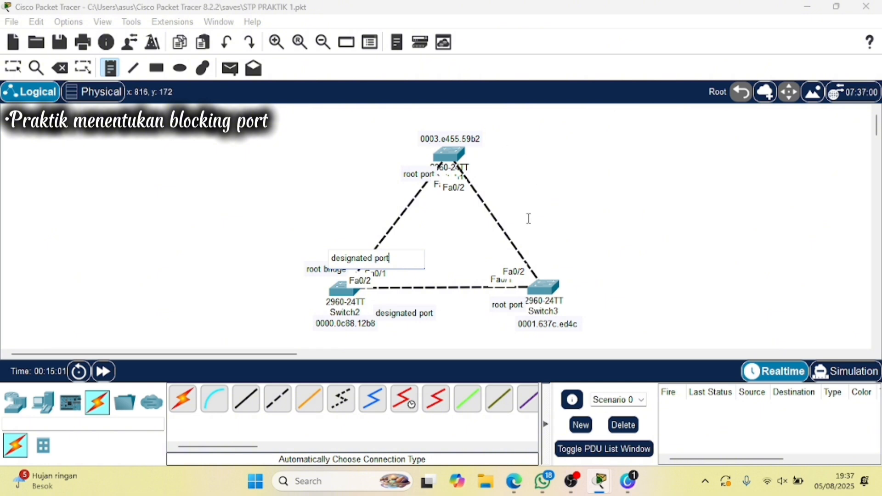
- Add a "designated port" note at Switch3's end of the link to Switch1
left_click(544, 268)
type("d")
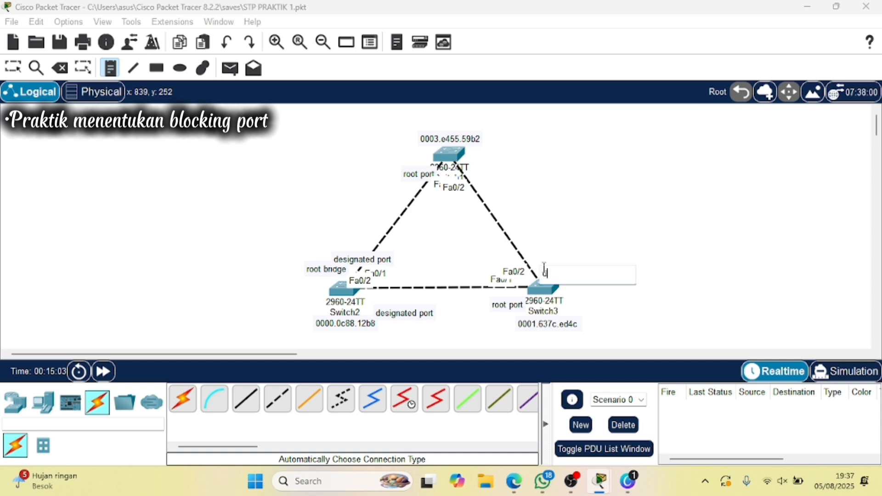
type("esignated port")
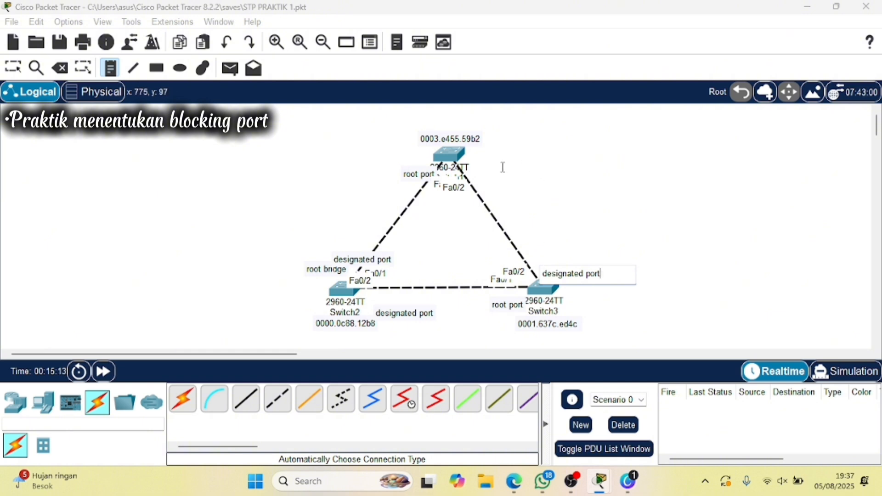
- Add a "blocking port" note at Switch1's end of the link to Switch3 and leave note placement
left_click(476, 161)
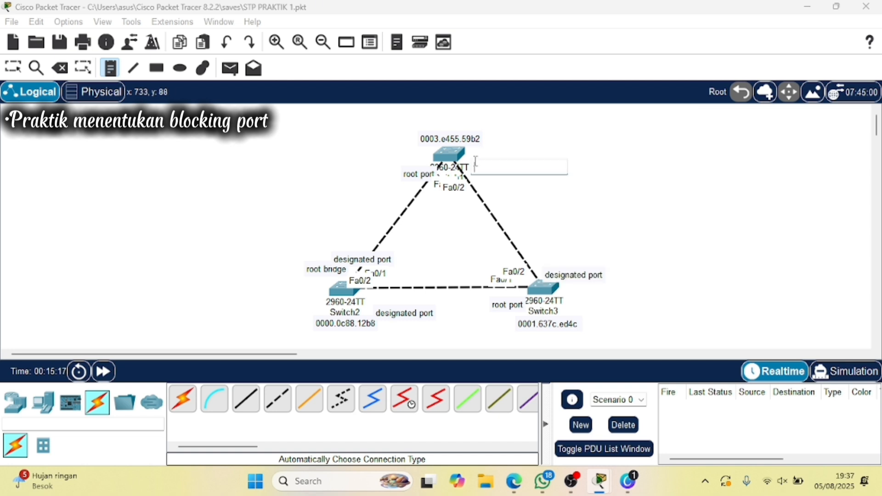
type("blocking")
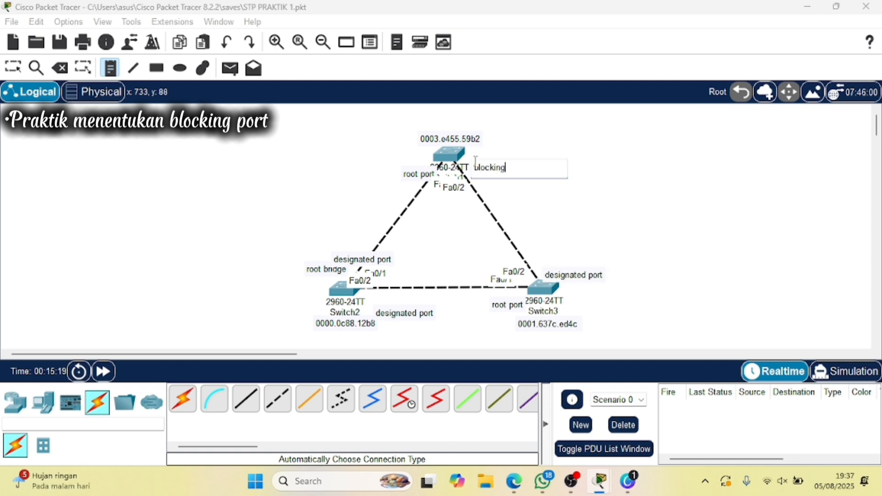
type(" port")
key("Escape")
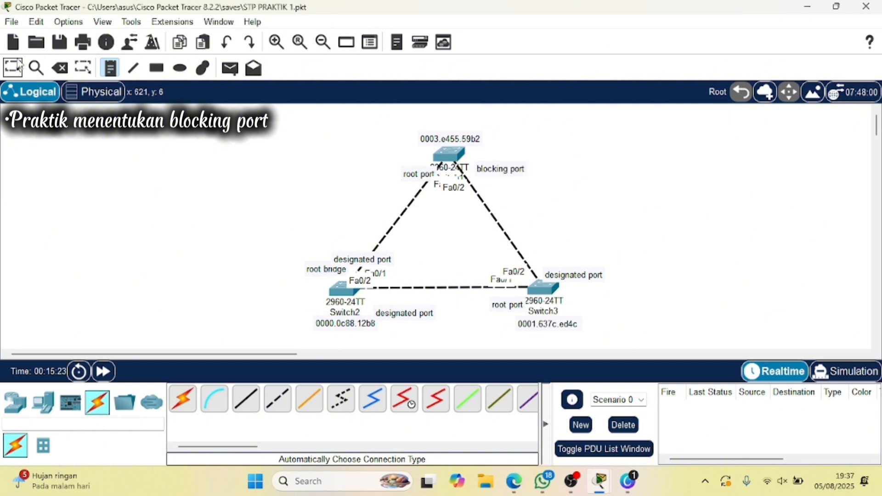
- Shift both "designated port" notes at Switch2 slightly up and left so they sit clear beside their links
left_click_drag(351, 259, 343, 247)
left_click(427, 325)
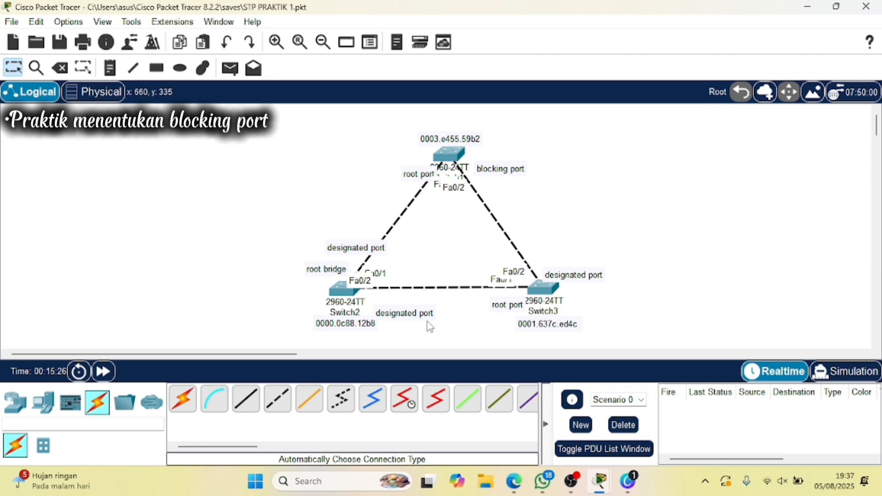
left_click(425, 317)
left_click_drag(423, 317, 417, 306)
left_click(167, 168)
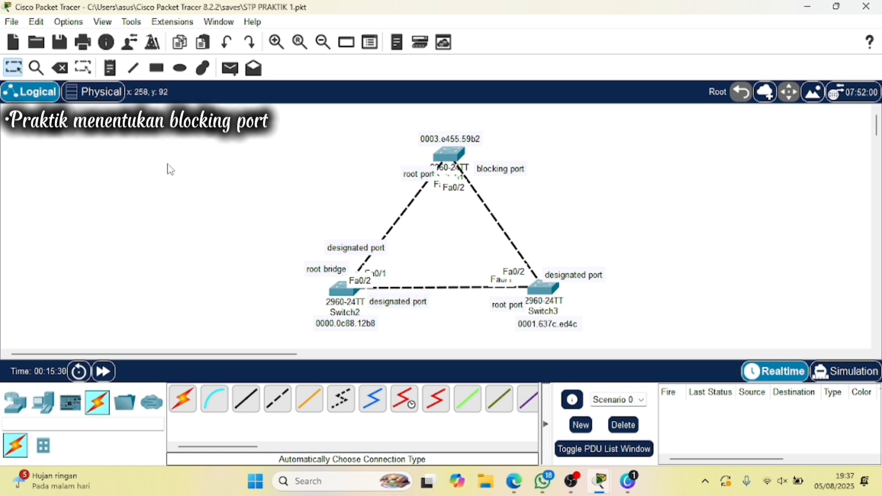
- Enable Show Link Lights in the interface preferences and close the preferences
left_click(68, 22)
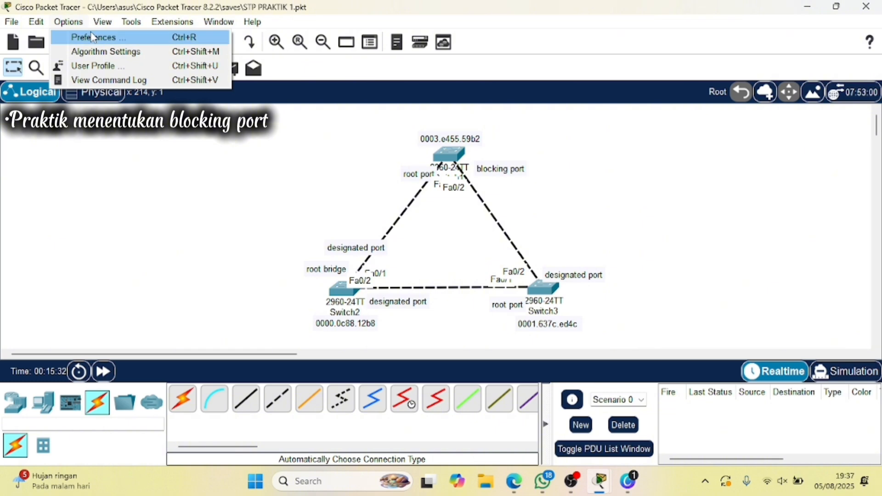
left_click(91, 36)
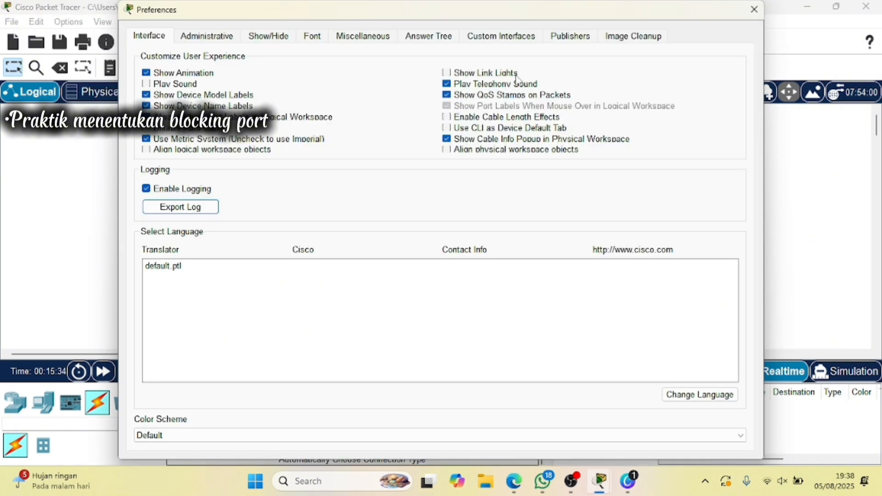
left_click(508, 73)
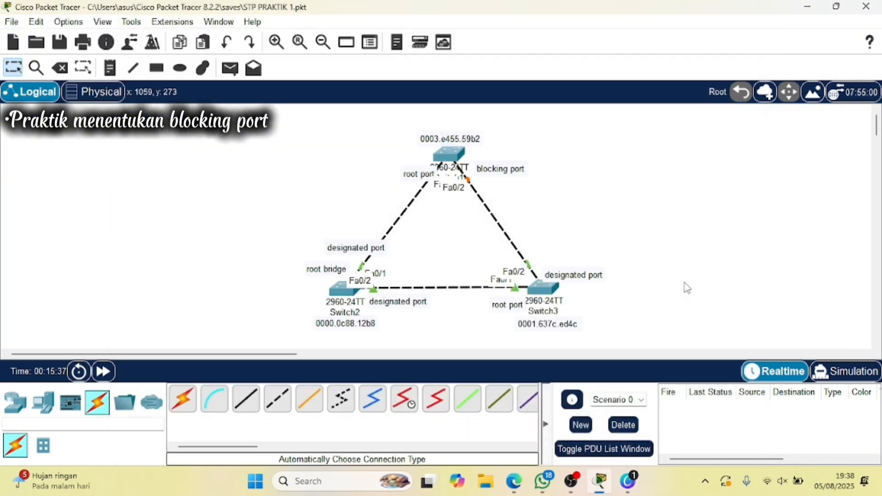
left_click(754, 9)
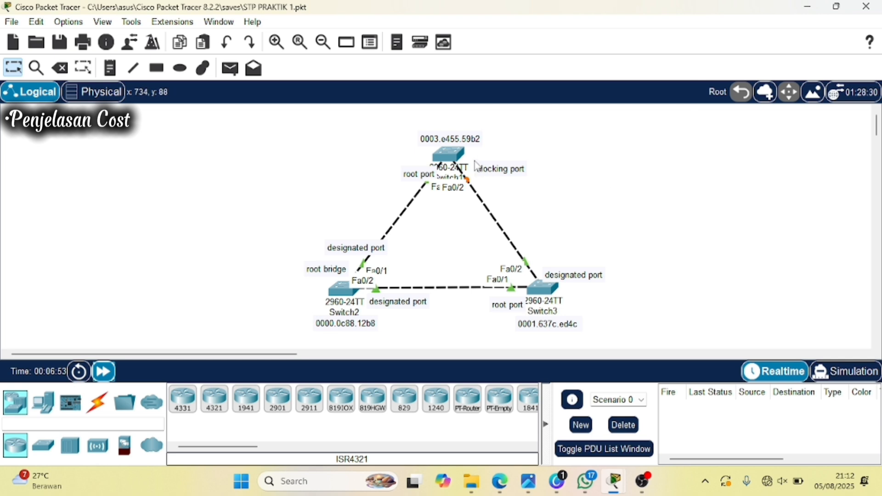
- Open Switch1's command line and enter privileged mode with en
left_click(449, 155)
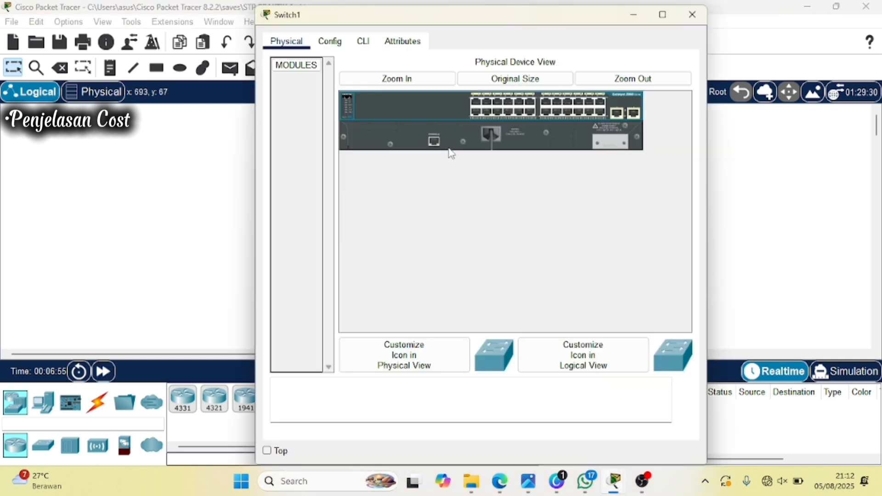
left_click(363, 41)
key("Return")
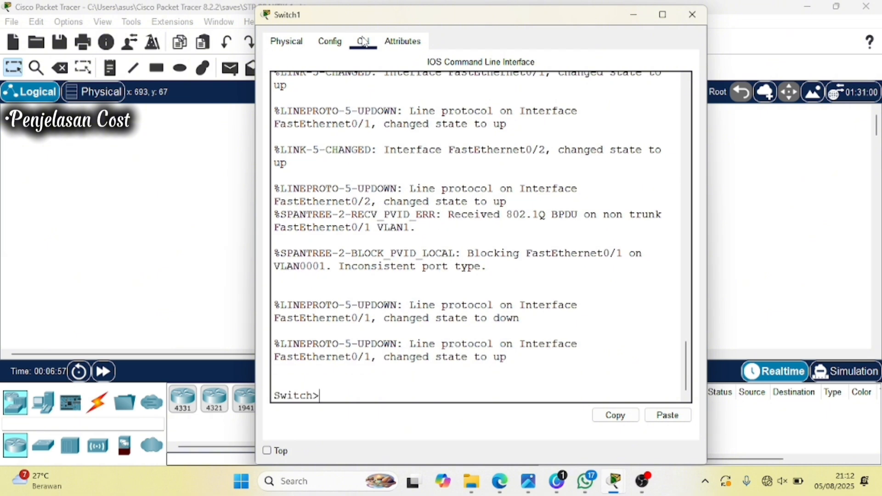
type("en")
key("Return")
type("v")
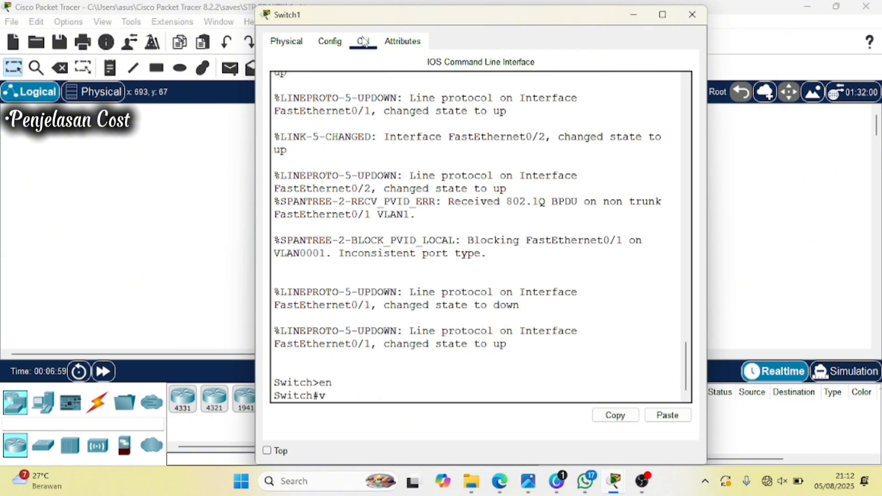
key("BackSpace")
type("conf")
key("BackSpace")
key("BackSpace")
key("BackSpace")
key("BackSpace")
- Display Switch1's STP information with the command show spanning-tree
type("show spanning tree")
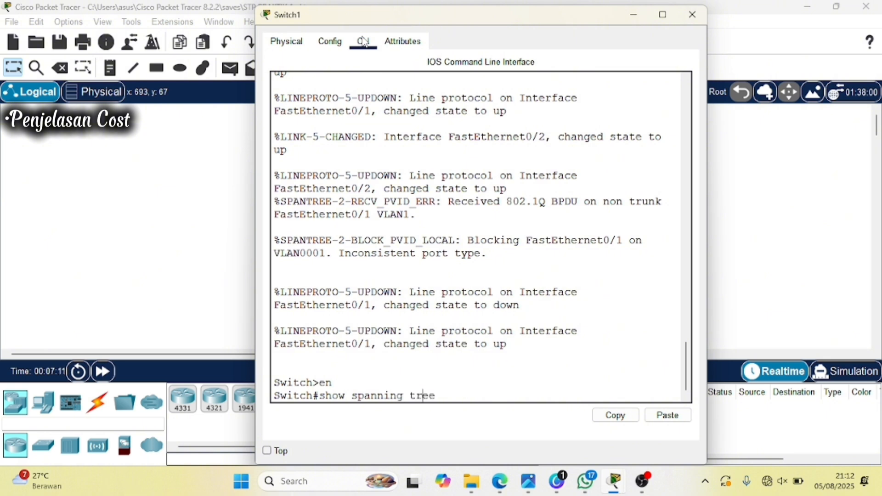
key("BackSpace")
key("BackSpace")
key("BackSpace")
key("BackSpace")
key("BackSpace")
type("-tree")
key("Return")
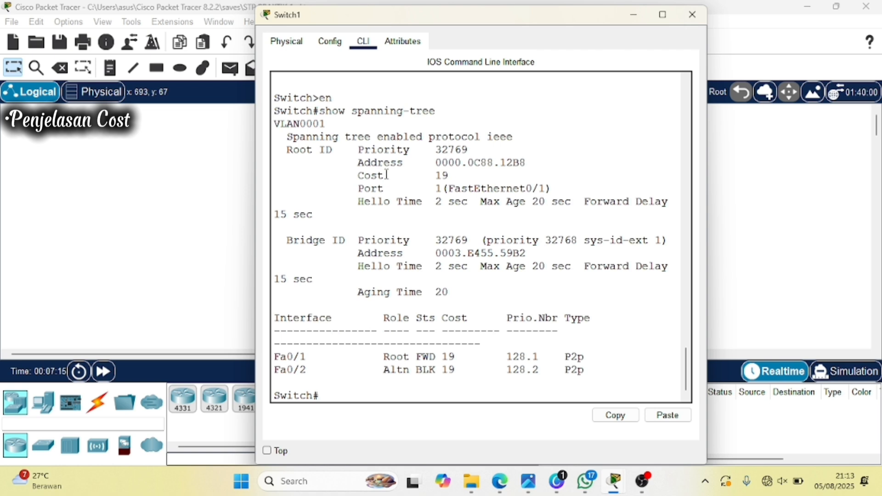
- Check the Root ID cost in Switch1's spanning-tree output, then minimize the switch window
left_click_drag(361, 176, 449, 176)
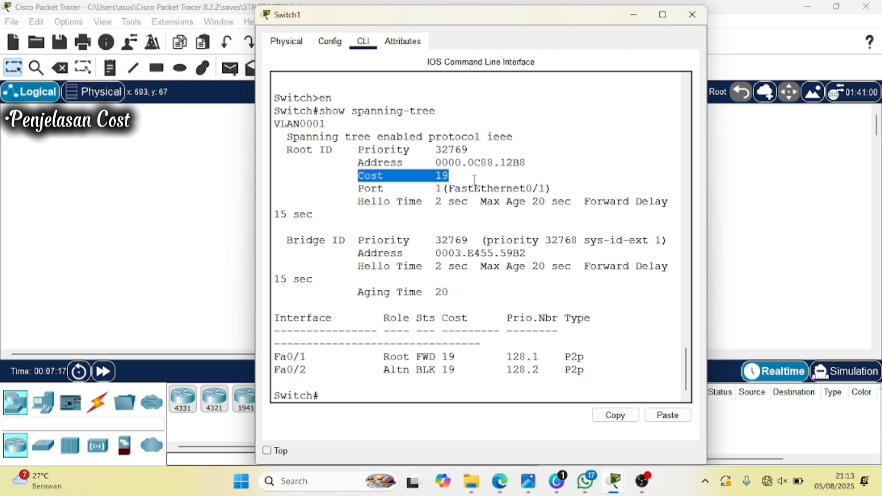
left_click(450, 176)
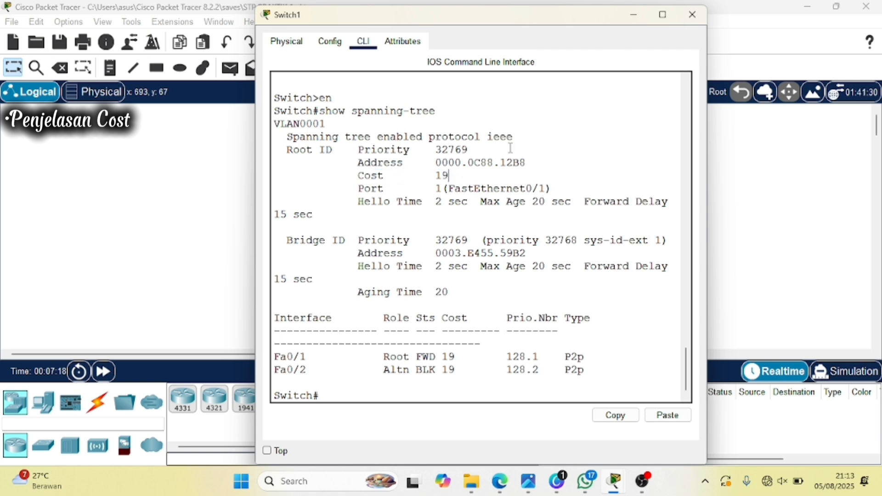
left_click(642, 17)
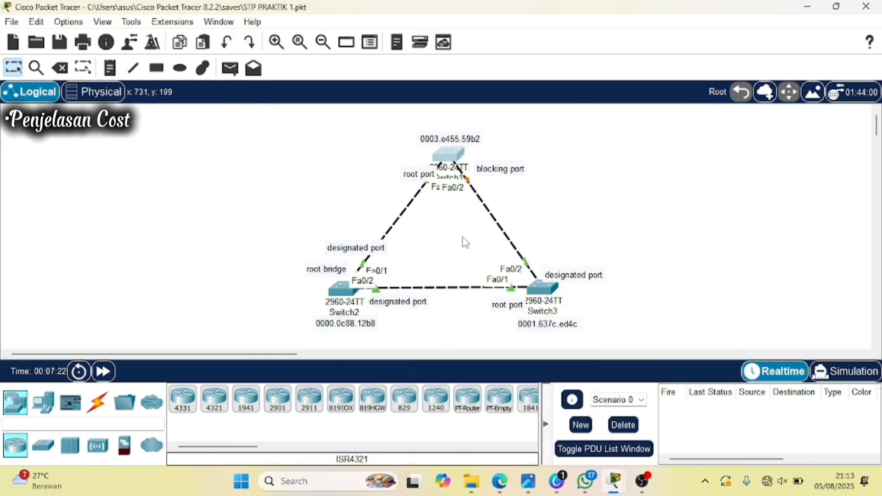
- Open Switch2's command line and enter privileged mode with en
left_click(343, 291)
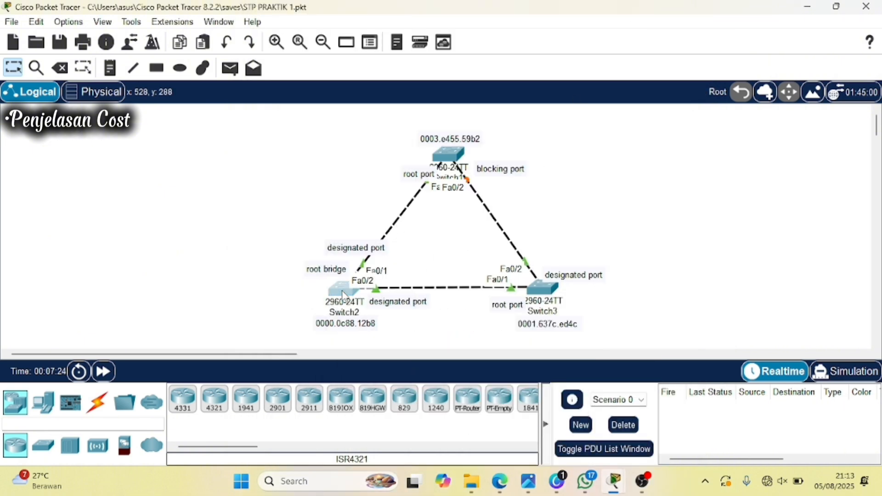
left_click(366, 46)
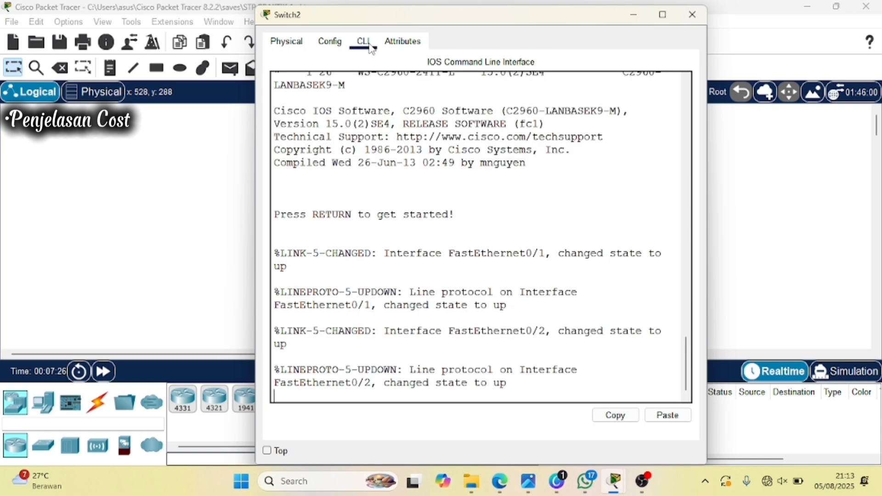
key("Return")
type("en")
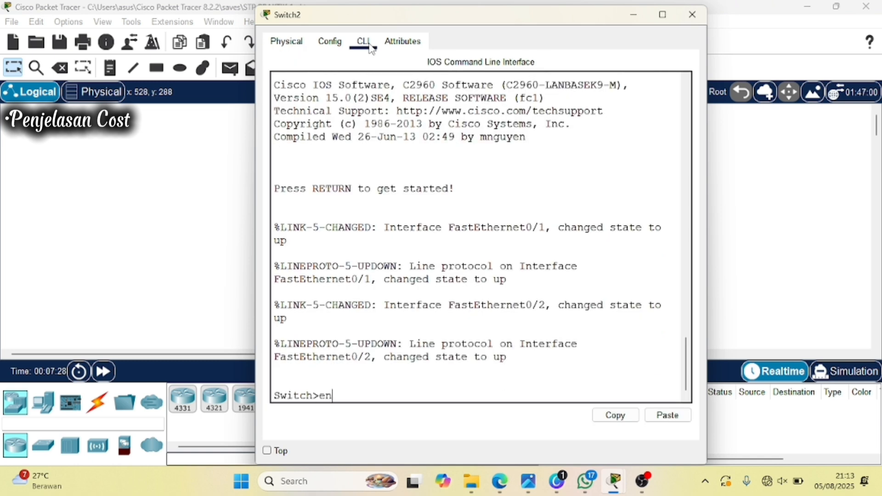
key("Return")
- Display Switch2's STP information with the command show spanning-tree
type("sh")
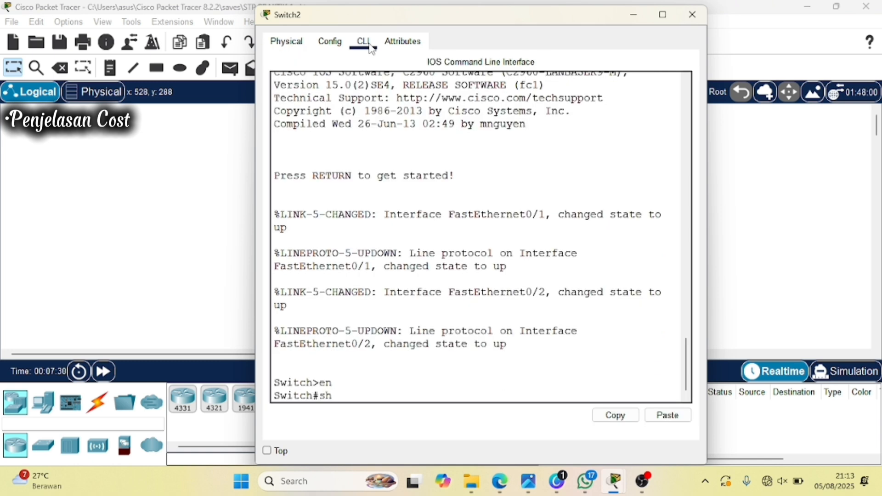
type("ow spanning-tree")
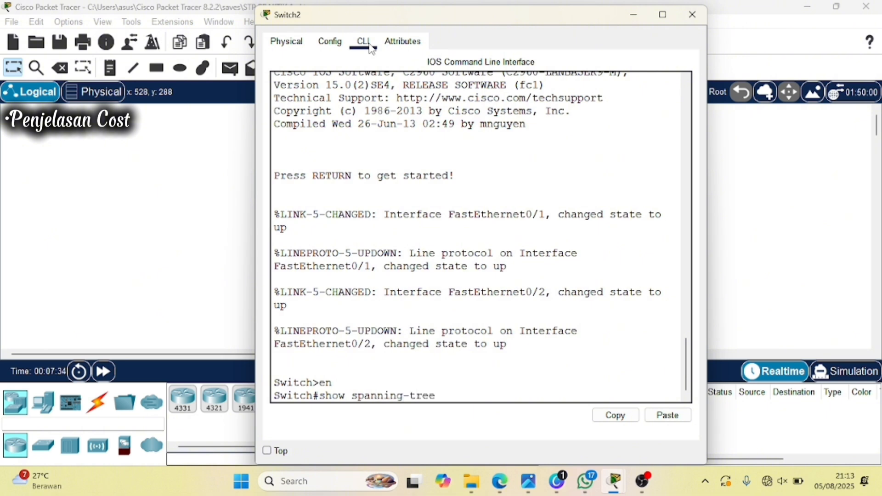
key("Return")
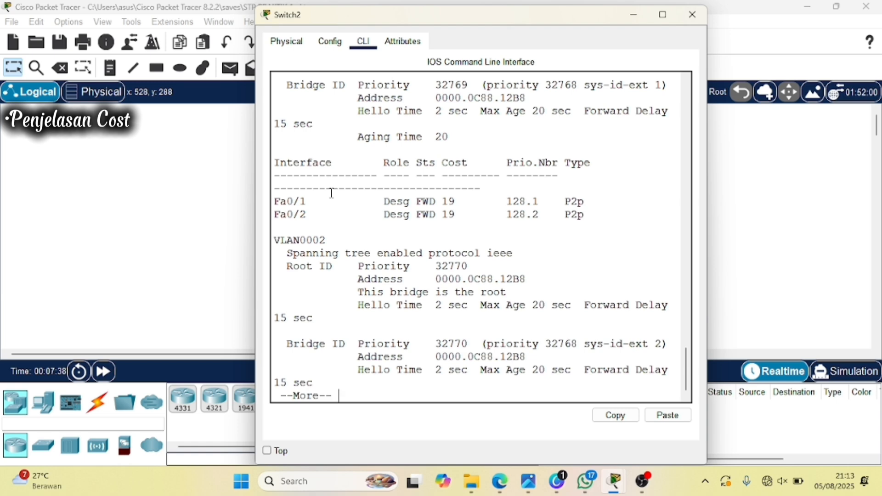
- Examine the root ID, bridge ID and interface costs in Switch2's VLAN0001 spanning-tree output, then minimize its window
scroll(332, 193, "up", 2)
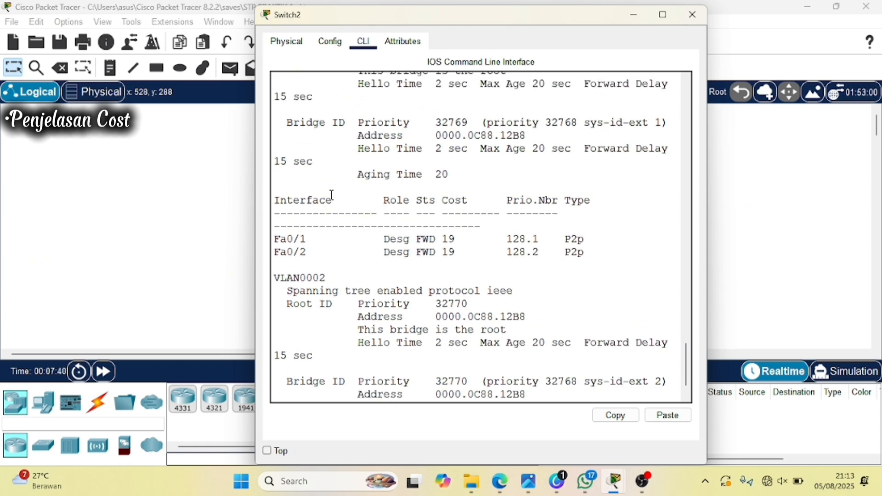
scroll(331, 195, "up", 2)
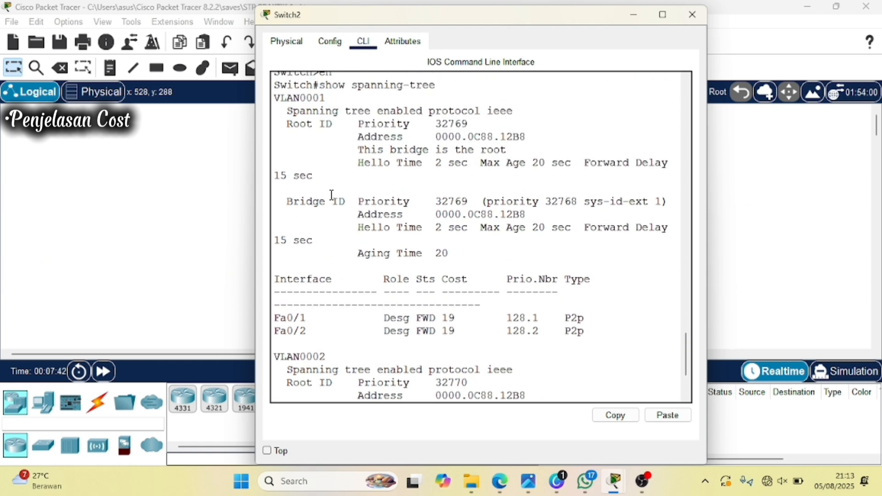
scroll(331, 195, "down", 1)
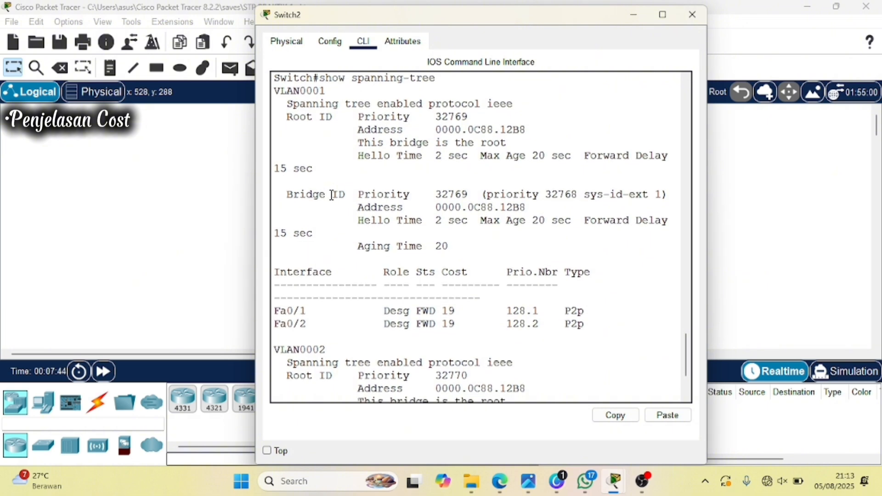
scroll(331, 194, "down", 4)
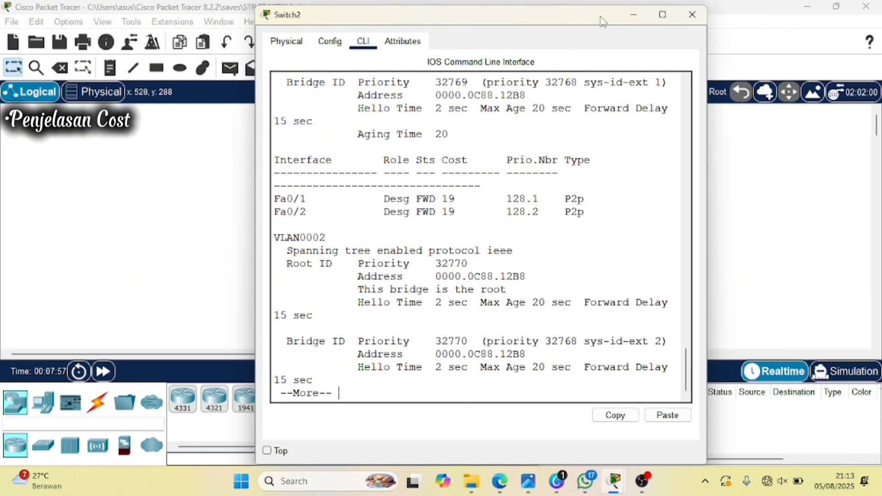
scroll(570, 138, "up", 2)
scroll(570, 138, "up", 3)
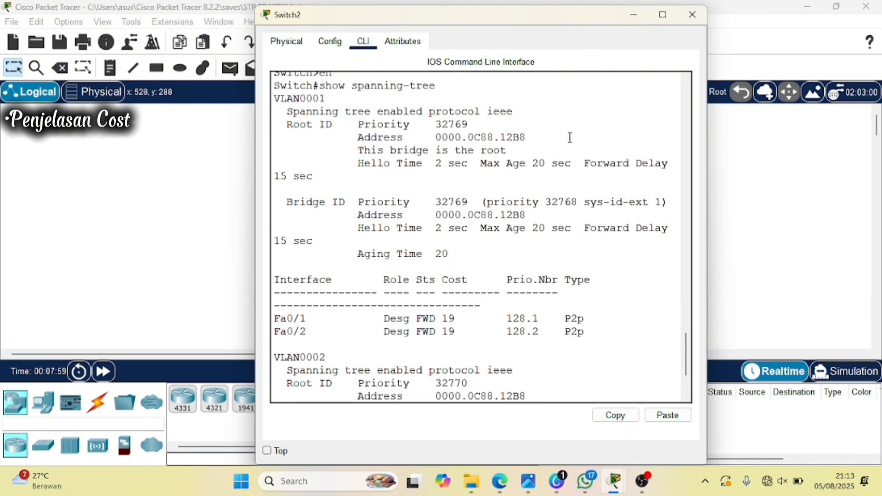
scroll(569, 138, "down", 1)
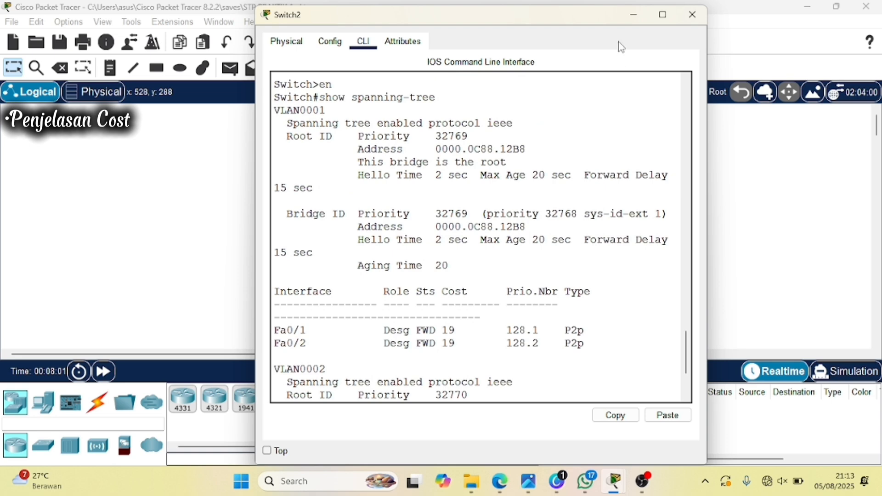
left_click(633, 14)
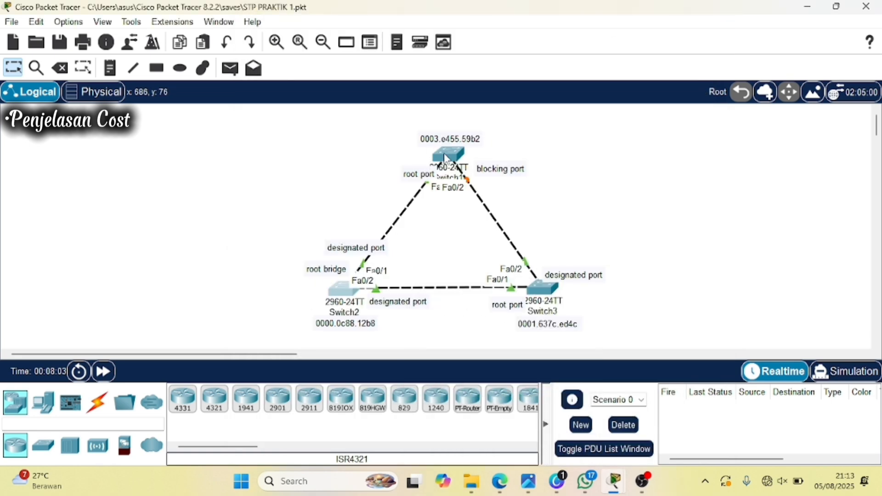
- Reopen Switch1's command line to review the costs in its spanning-tree output, then minimize the window
left_click(441, 155)
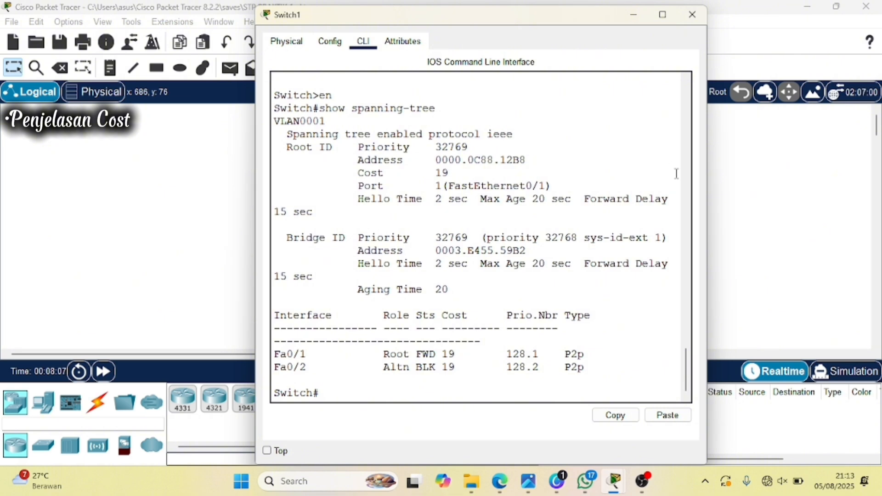
left_click(696, 189)
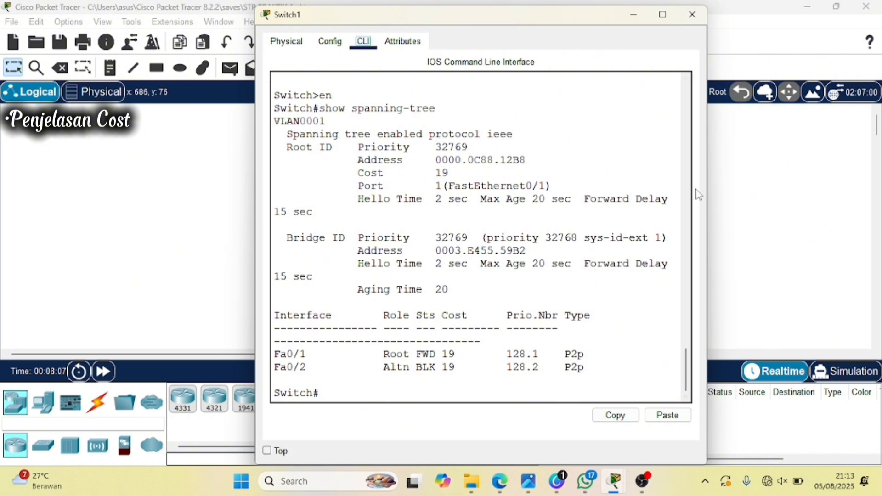
left_click(633, 15)
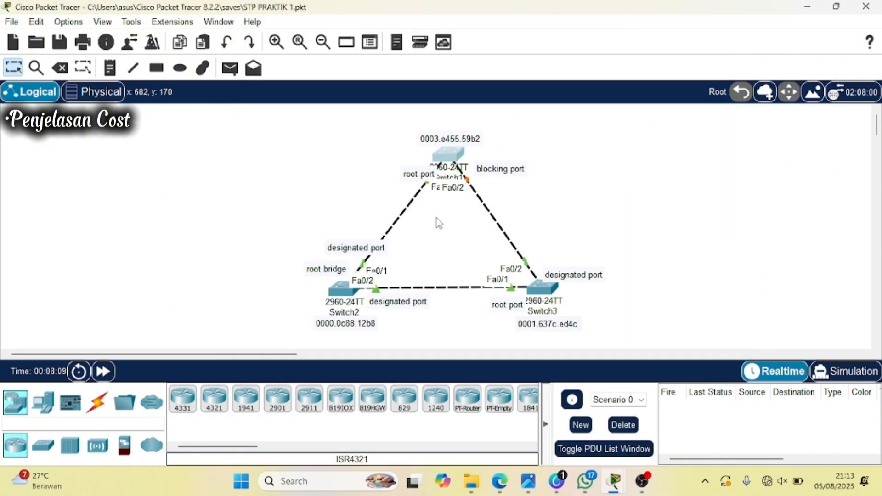
- Review the root ID and interface costs for VLAN0001 and VLAN0002 in Switch2's spanning-tree output, then minimize its window
left_click(343, 289)
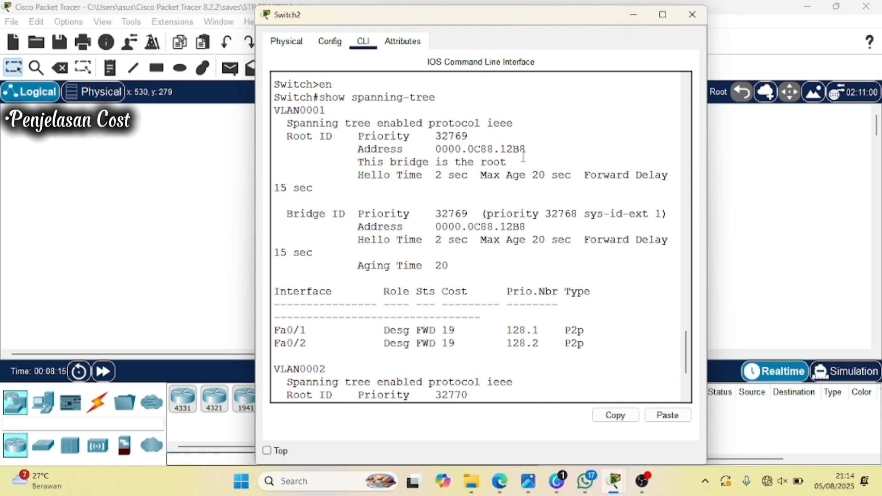
scroll(522, 158, "up", 1)
scroll(523, 156, "down", 2)
scroll(523, 156, "down", 1)
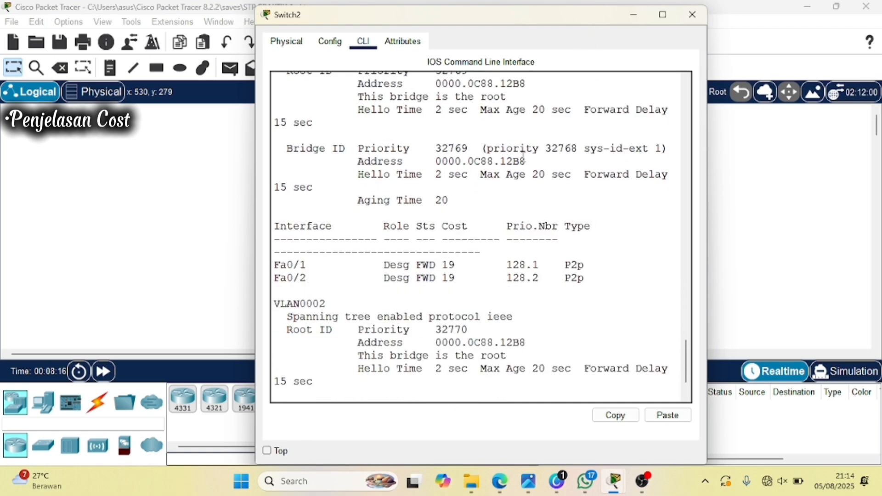
scroll(523, 157, "up", 3)
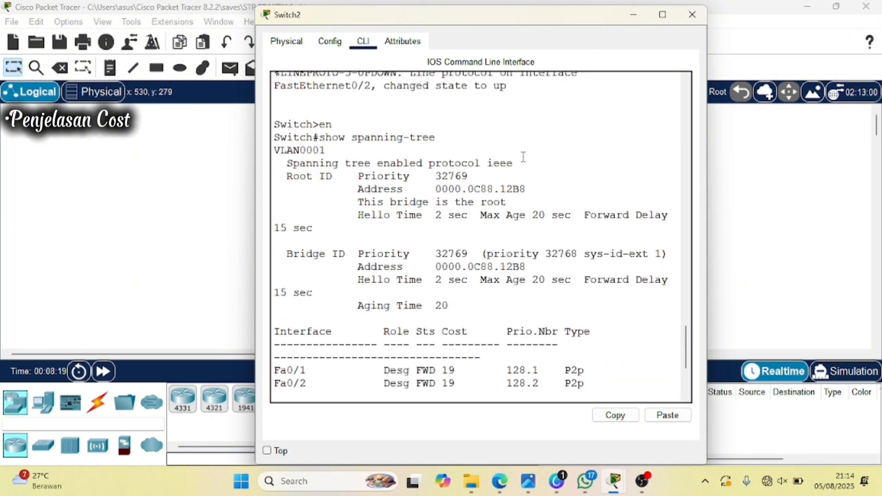
scroll(523, 157, "down", 5)
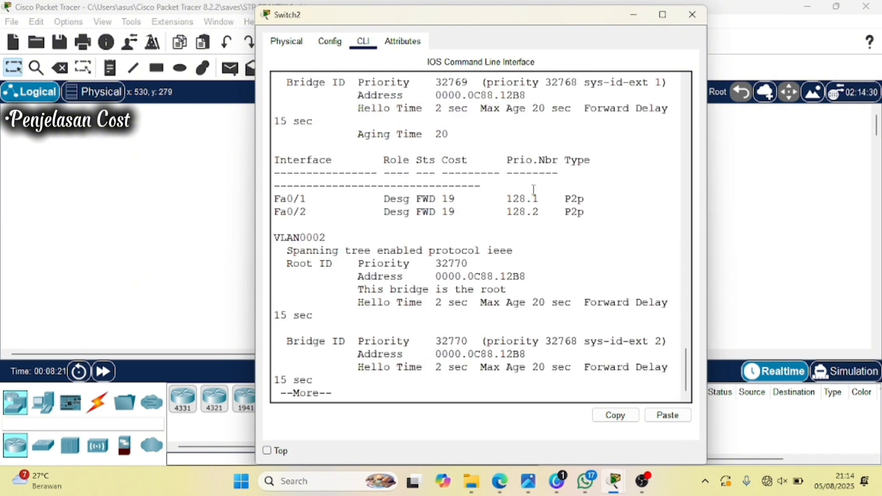
left_click(635, 16)
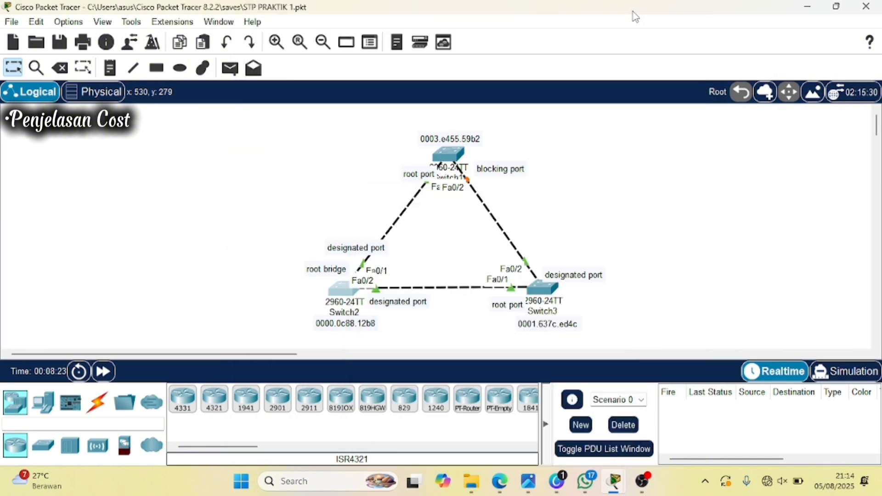
- Open Switch3's command line and enter privileged mode with en
left_click(551, 289)
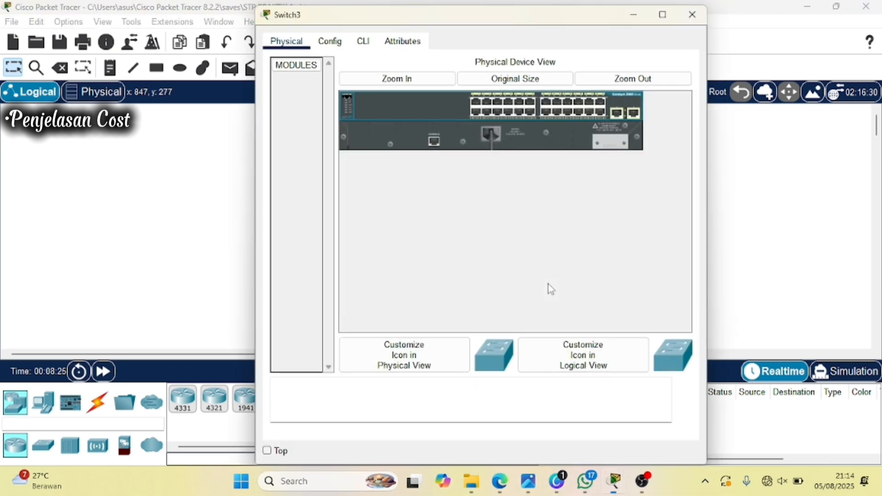
left_click(374, 51)
key("Return")
type("en")
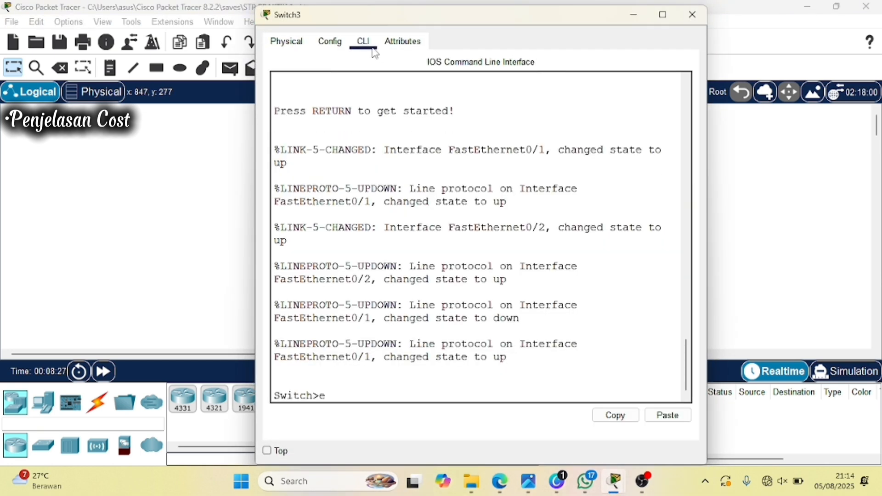
key("Return")
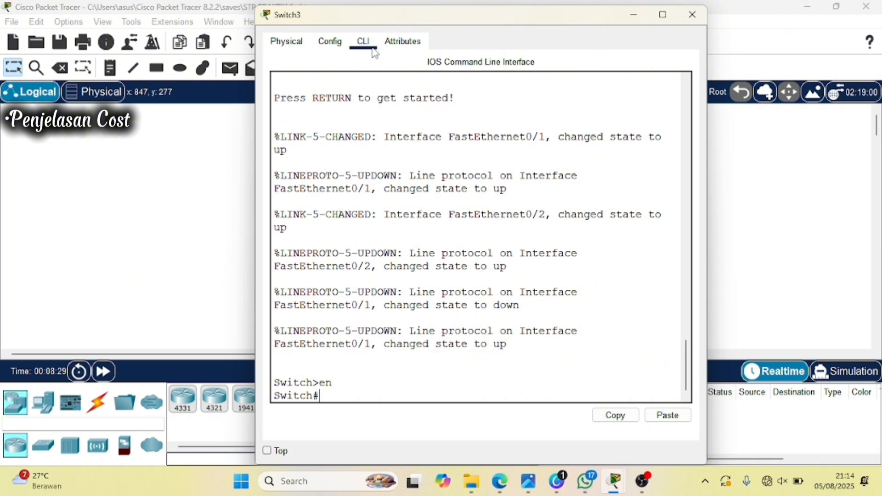
- Display Switch3's STP information with the command show spanning-tree, then minimize its window
type("show spanning")
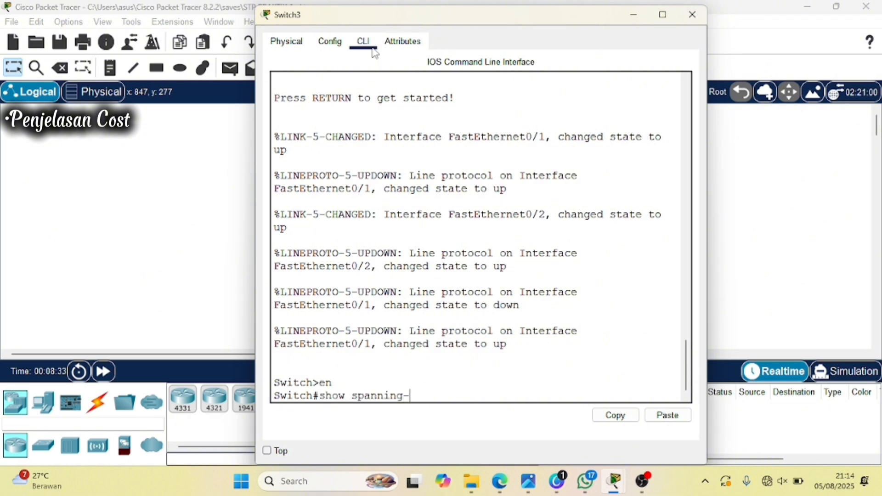
type("-tree")
key("Return")
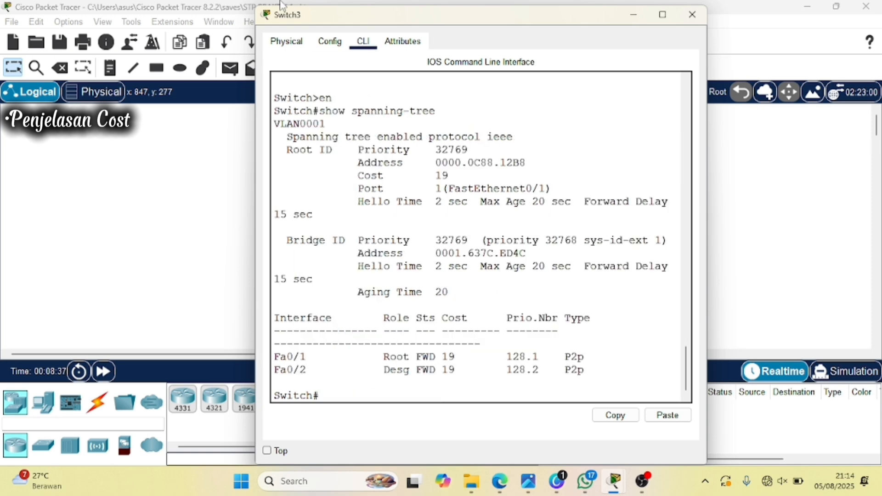
left_click(634, 15)
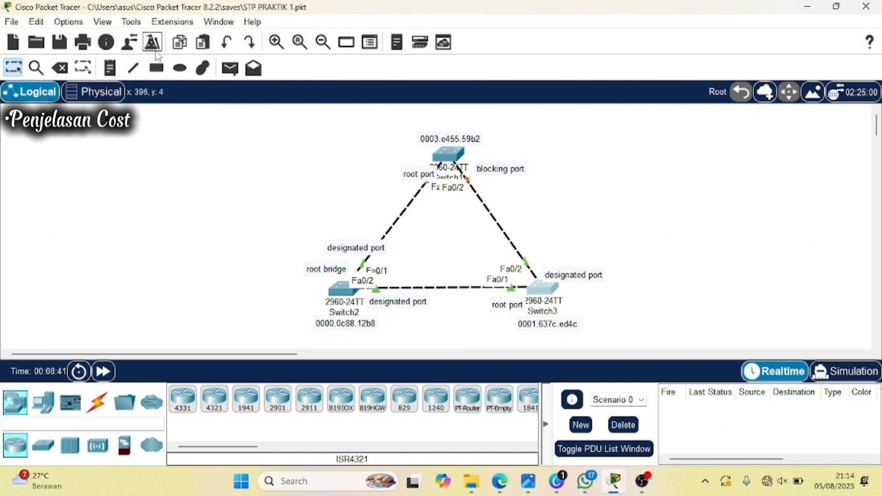
- Add a 100mbps text note beside each of the three links between Switch1, Switch2 and Switch3
left_click(108, 69)
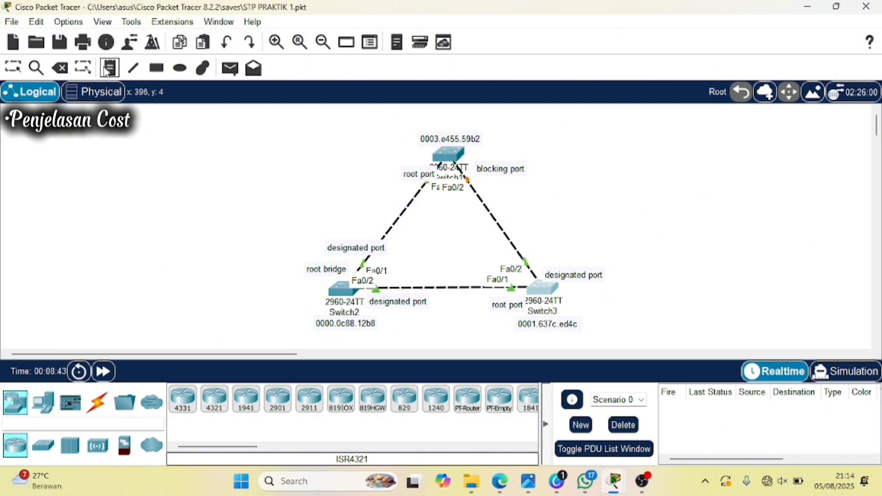
left_click(353, 206)
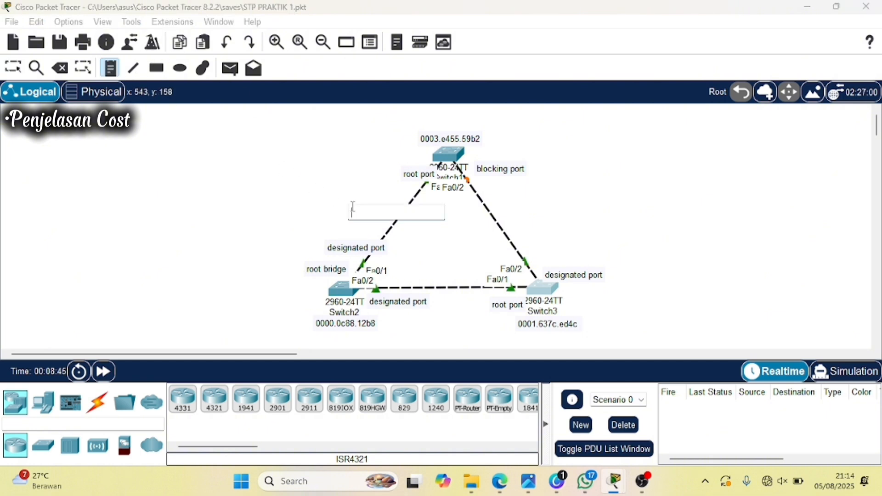
type("100")
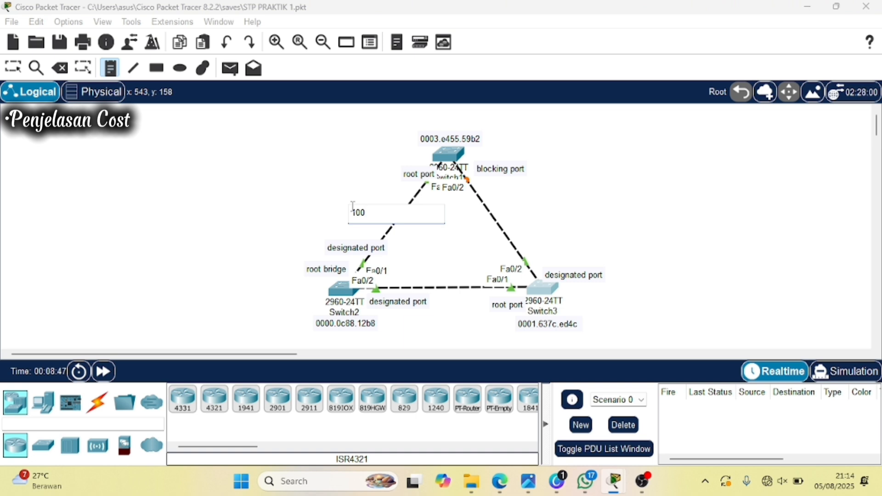
type("mbps")
left_click(510, 219)
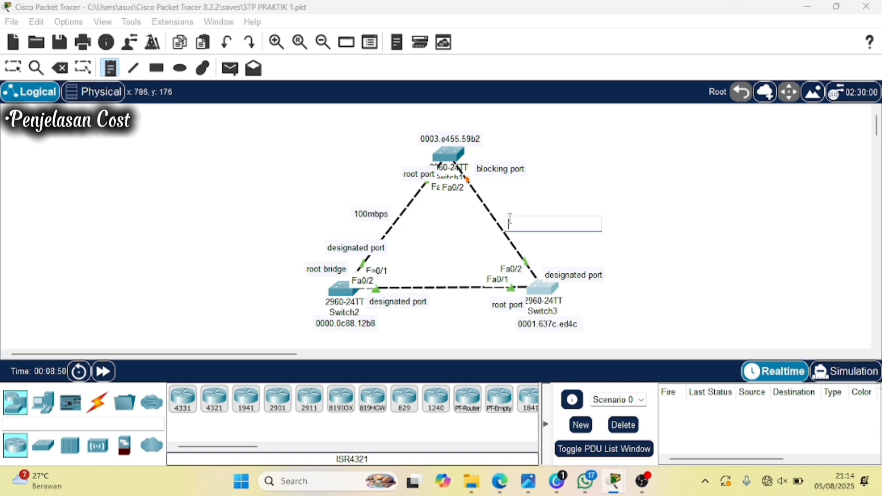
type("100")
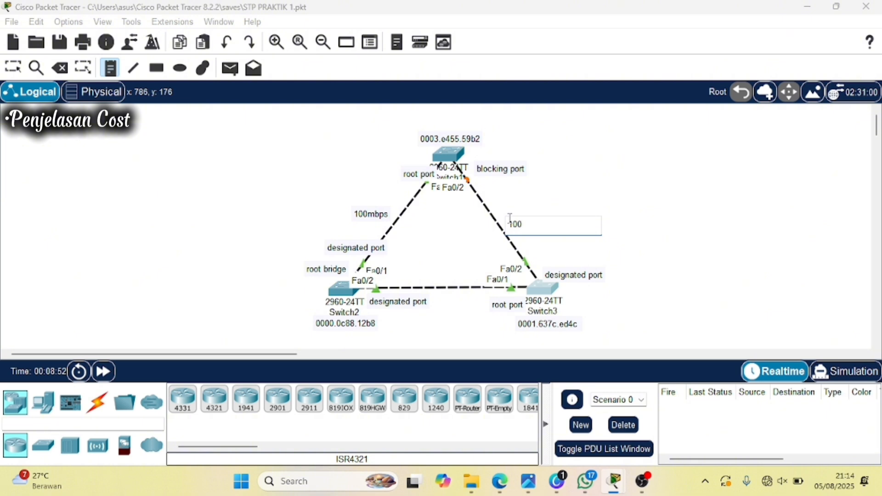
type("mbps")
left_click(434, 310)
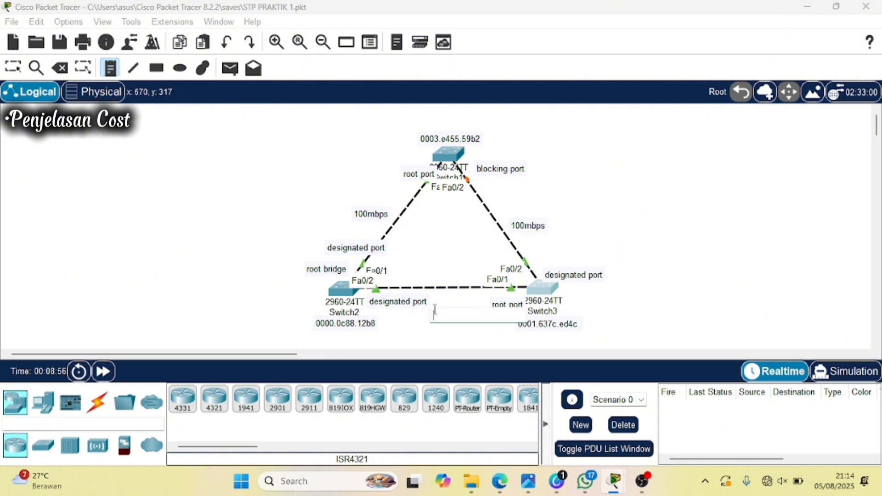
type("100")
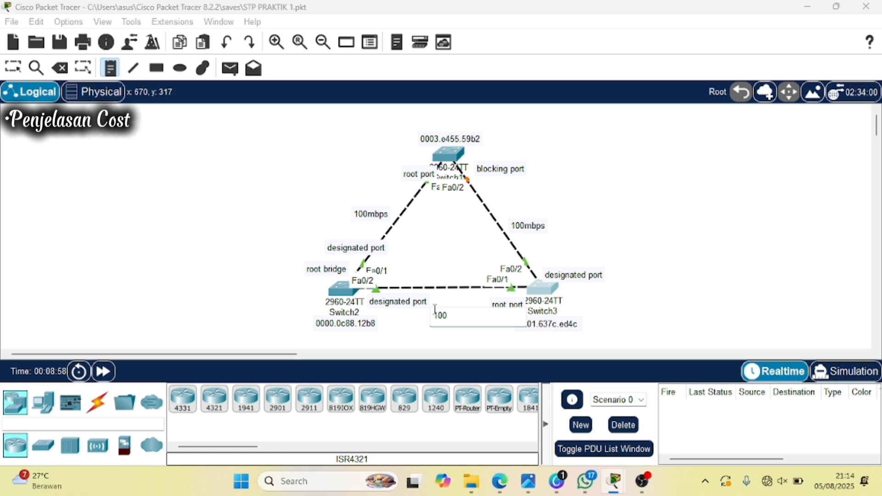
type("mbps")
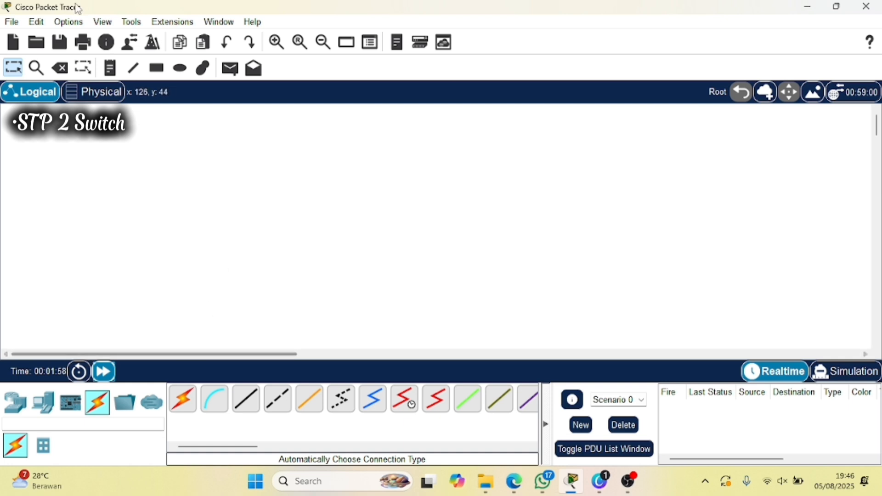
- Place two 2960 switches side by side in the empty workspace, renaming the first one Switch1
left_click(44, 402)
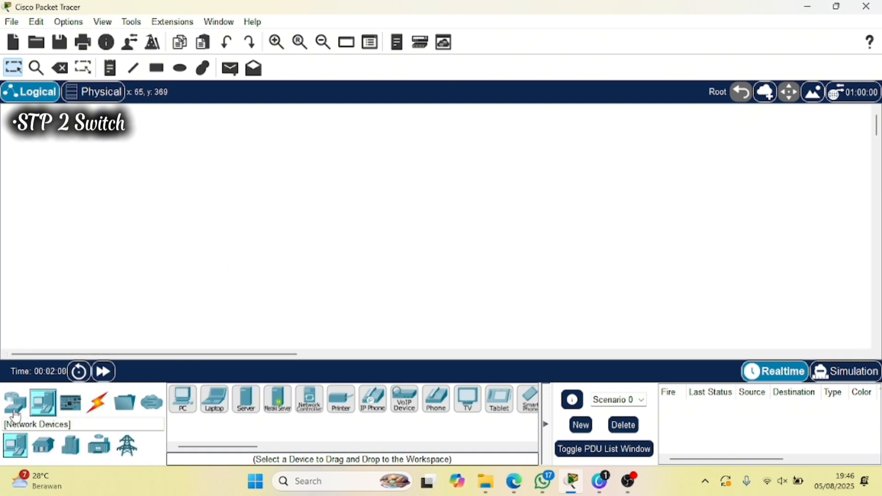
left_click(15, 412)
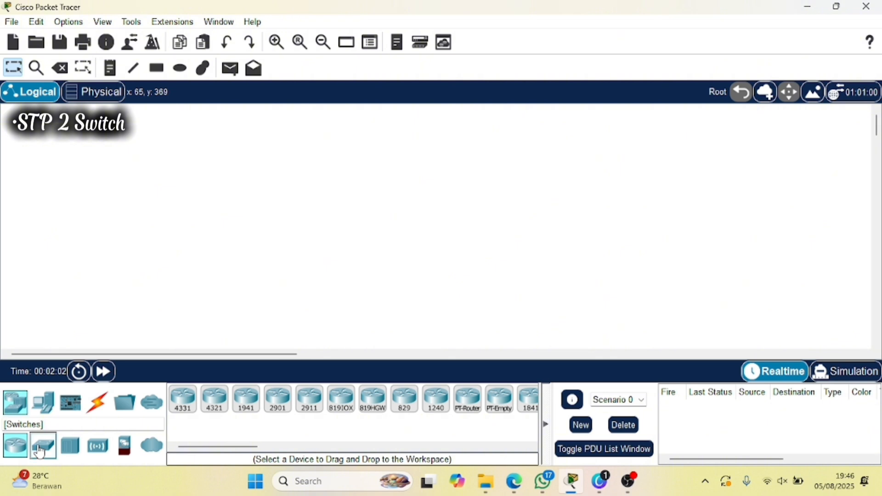
left_click(40, 452)
left_click(183, 399)
left_click(227, 182)
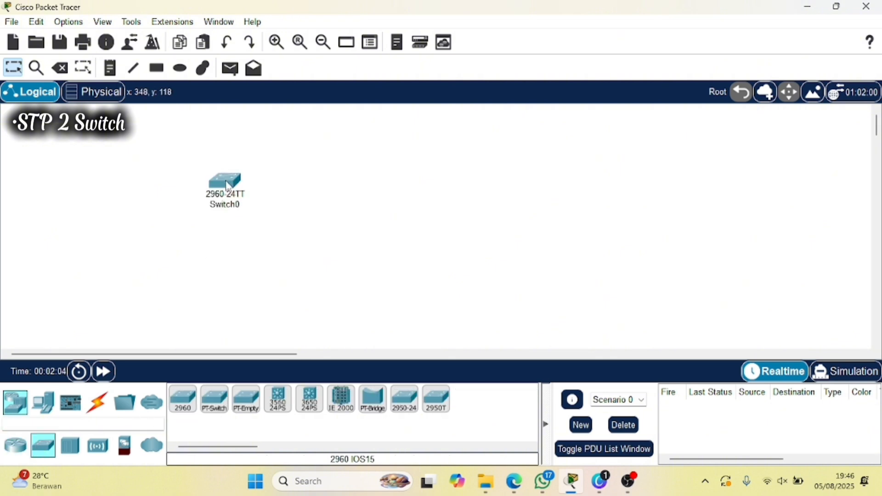
left_click(230, 205)
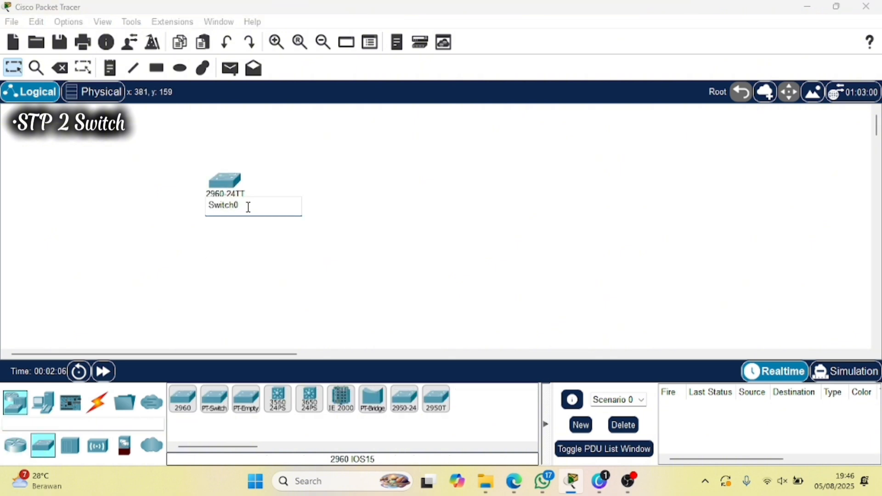
type("1")
key("Return")
left_click(186, 407)
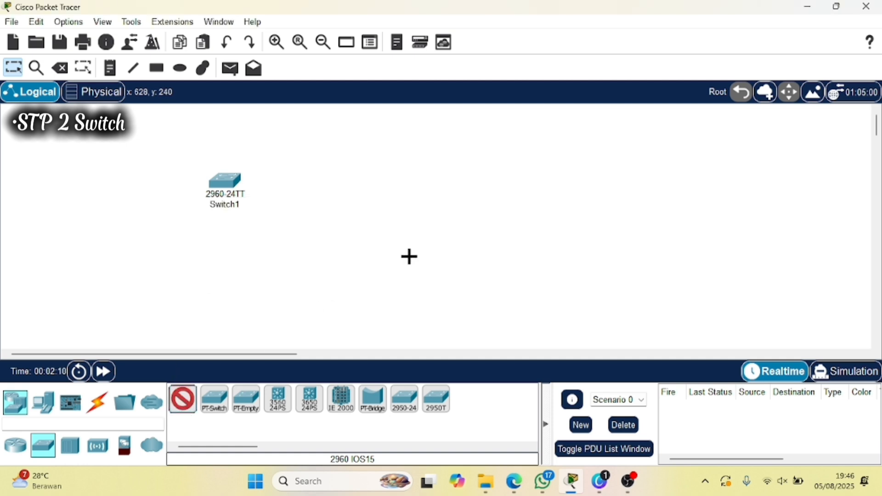
left_click(404, 184)
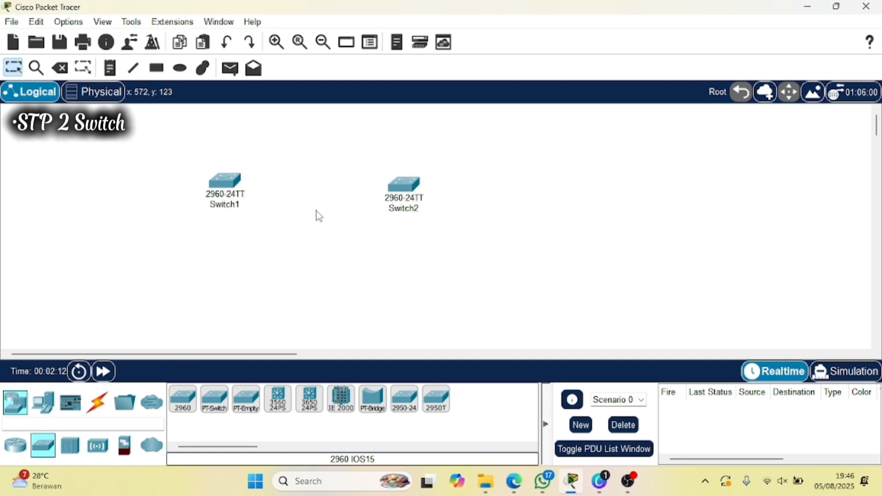
- Connect Switch1 to Switch2 with an automatically chosen cable and move Switch1 level with Switch2
left_click(97, 402)
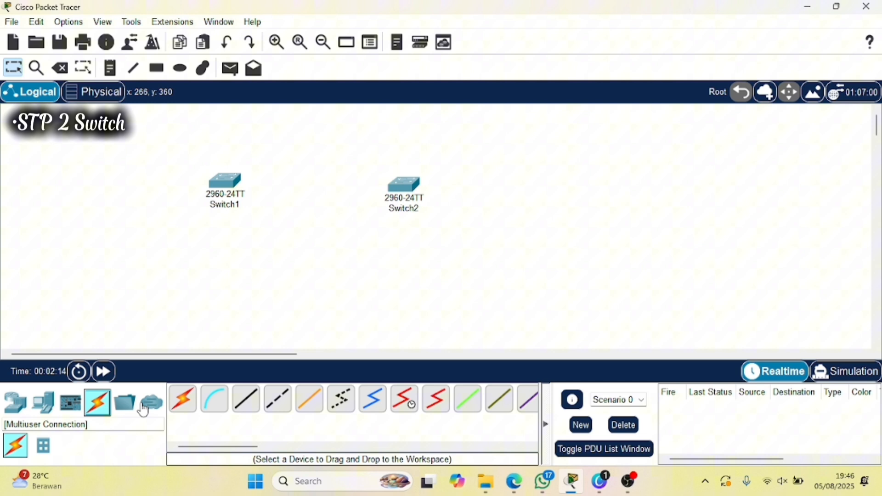
left_click(192, 405)
left_click(223, 180)
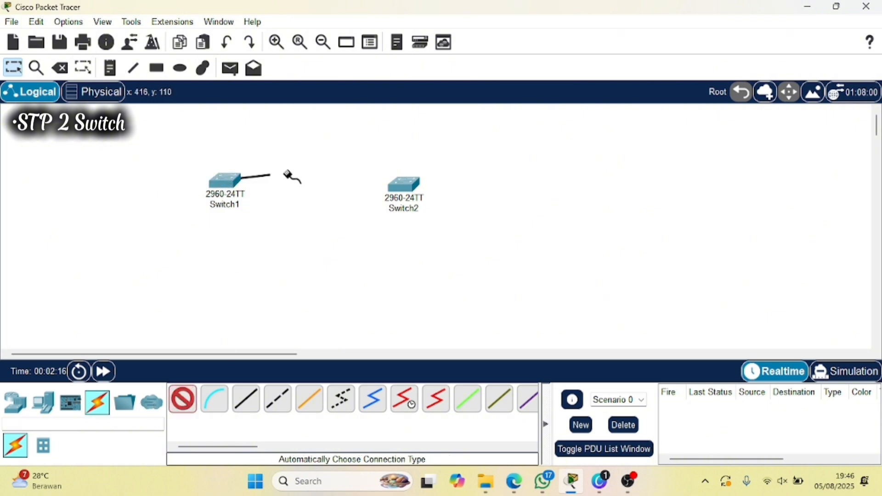
left_click(405, 183)
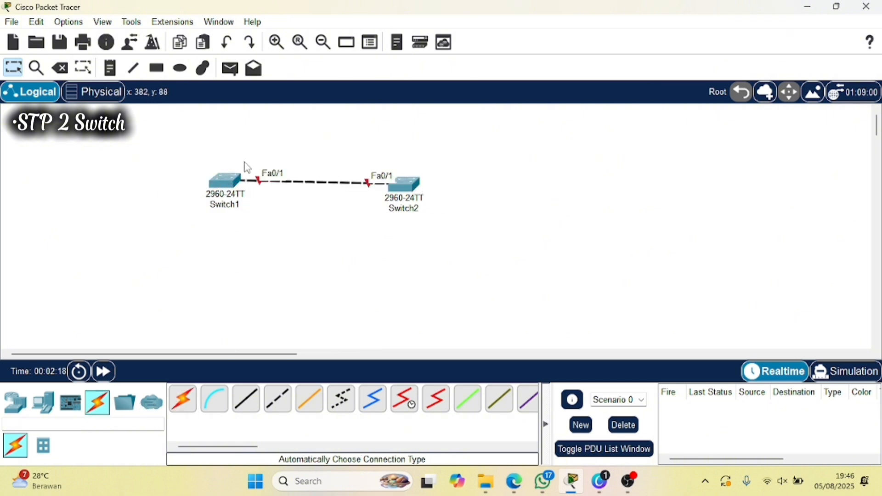
left_click_drag(224, 180, 224, 184)
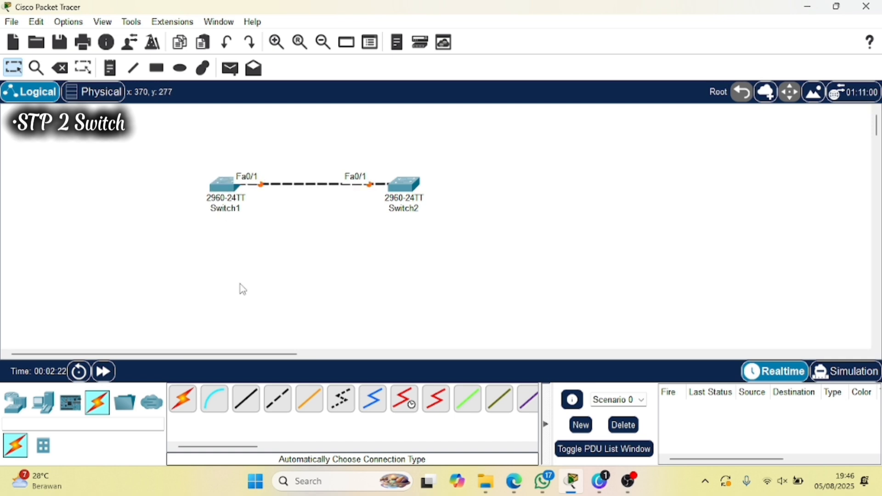
- Add a second, redundant link from Switch1 to Switch2 using the automatic connection type
left_click(187, 407)
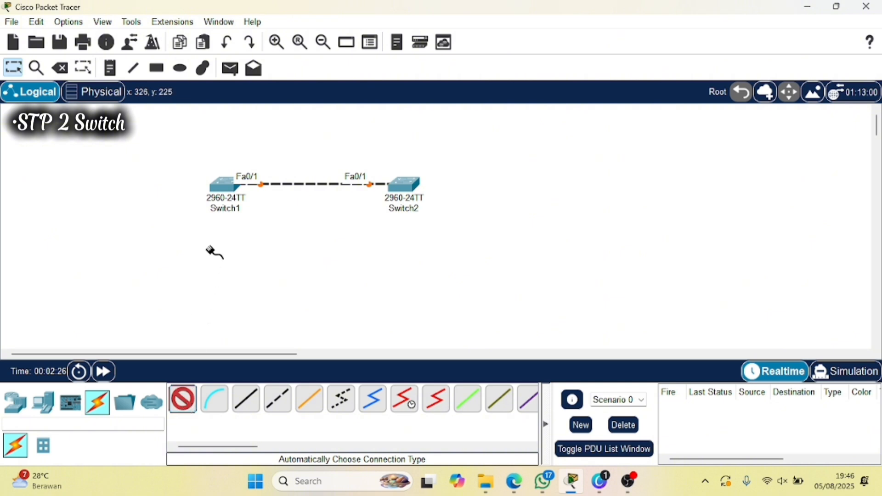
left_click(216, 190)
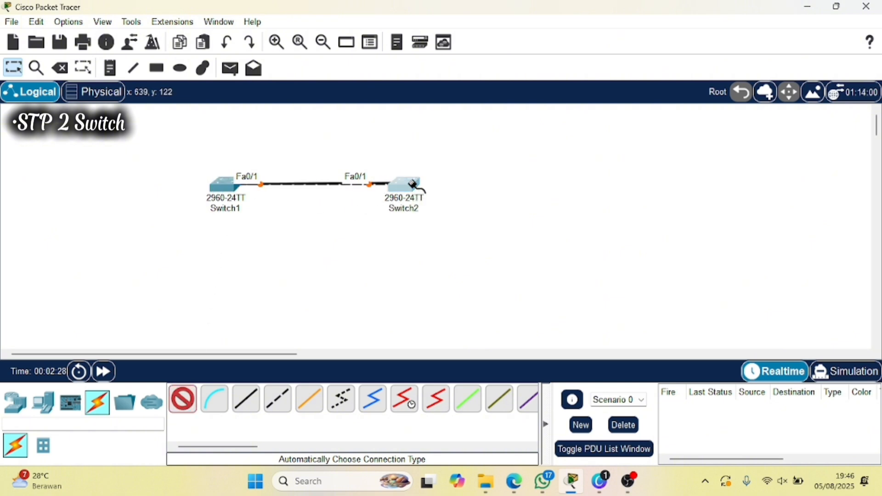
left_click(405, 189)
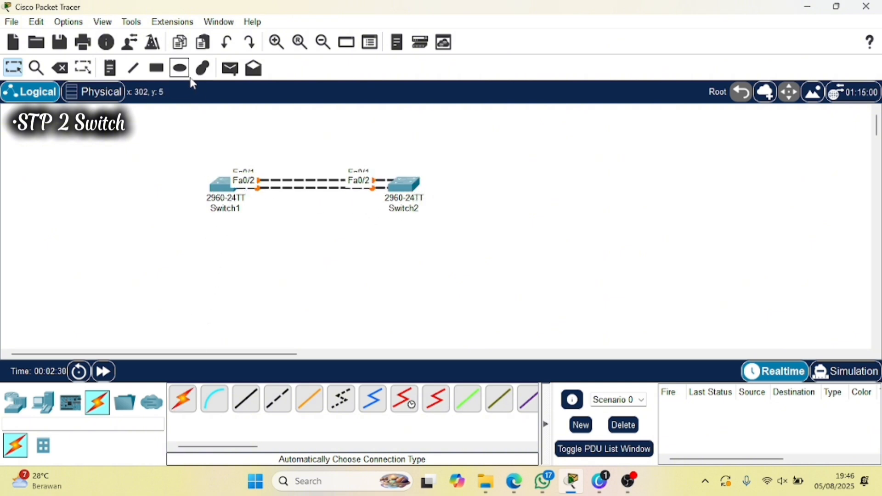
- Fast-forward the network time and enter global configuration mode in Switch1's command line
left_click(104, 371)
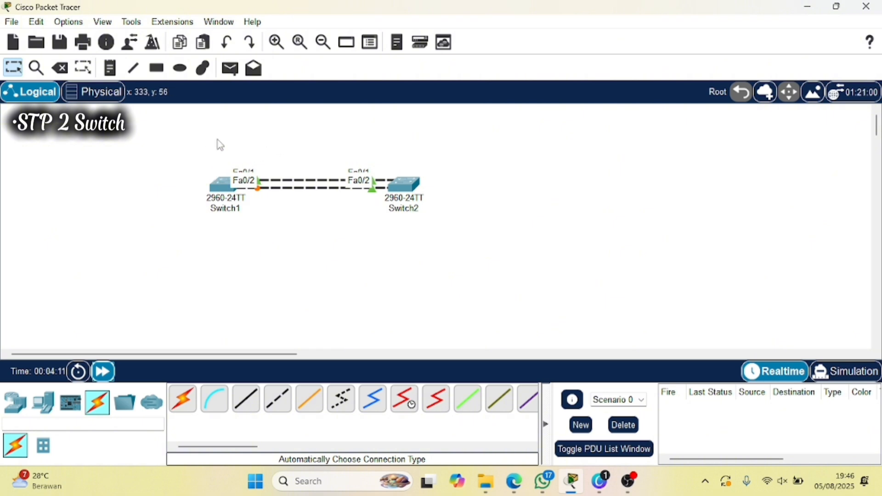
left_click(224, 194)
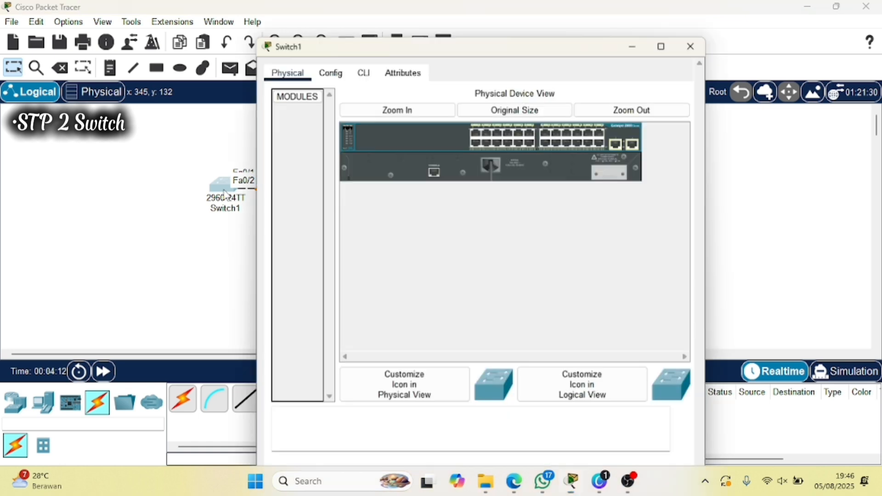
left_click(359, 81)
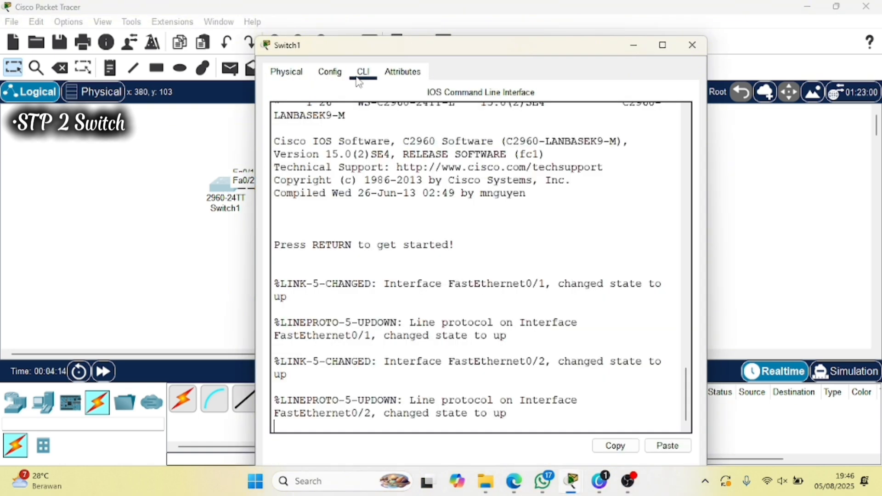
key("Return")
type("en")
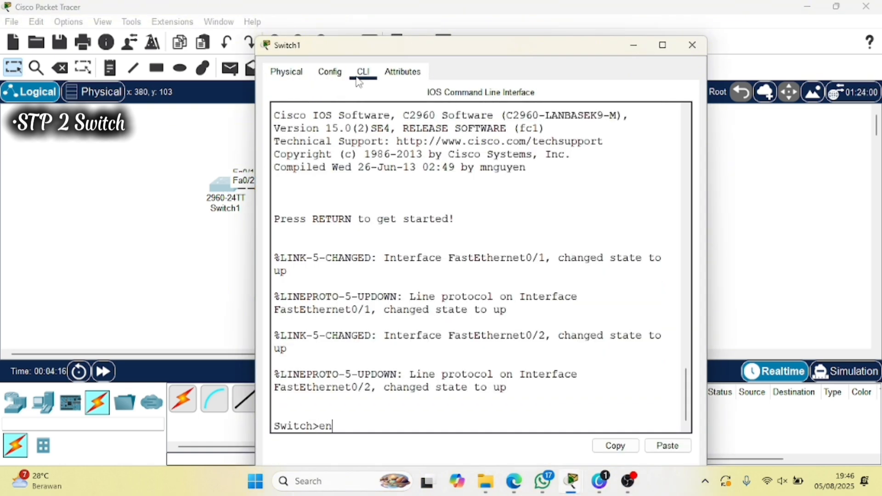
key("Return")
type("con")
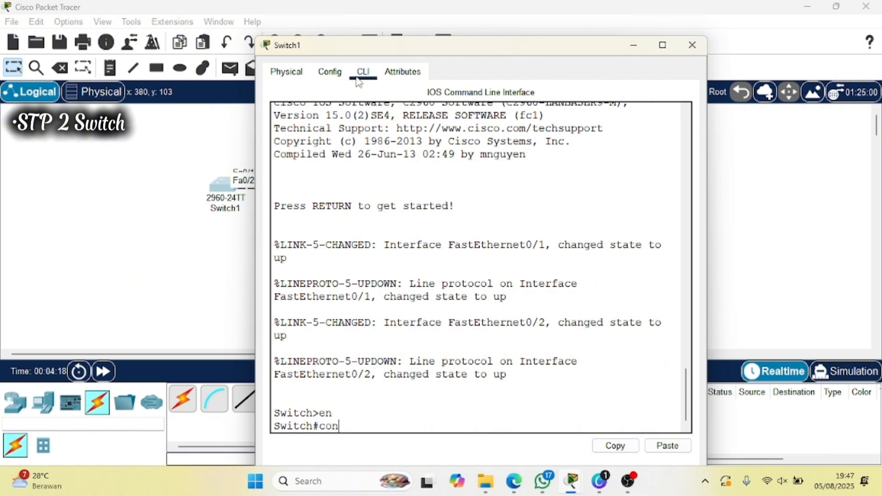
type("f t")
key("Return")
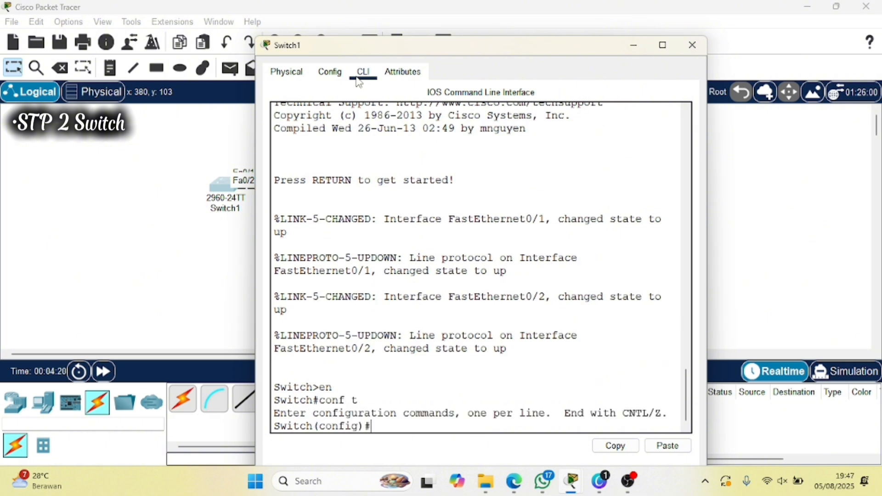
- Set interface range fa0/1-2 on Switch1 to trunk mode and return to global configuration mode
type("int range fa0.")
key("BackSpace")
type("/")
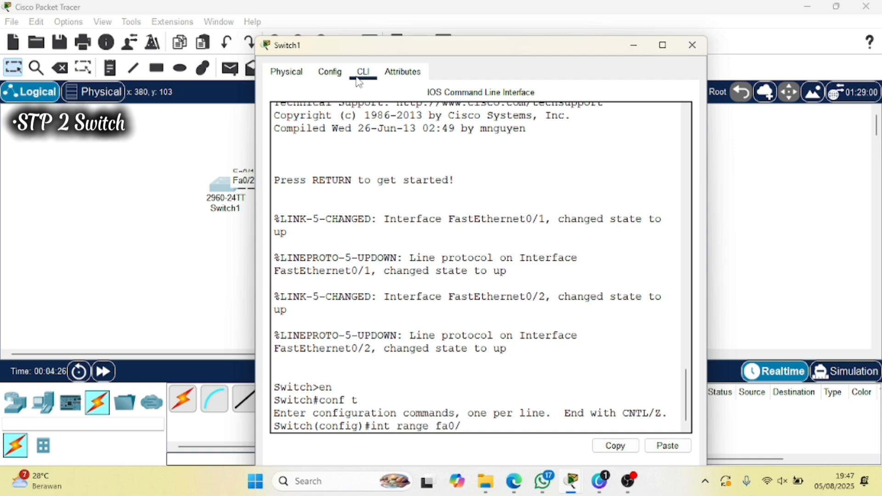
type("1-2")
key("Return")
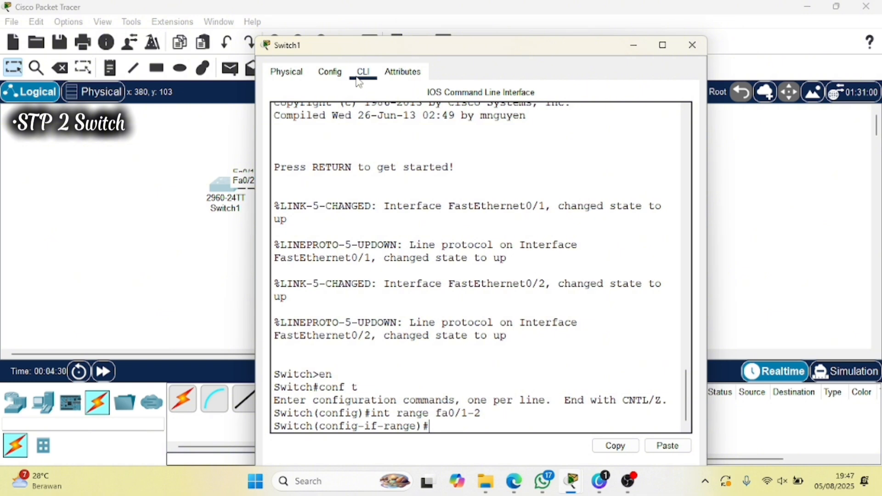
type("sw")
key("Tab")
type("m")
key("Tab")
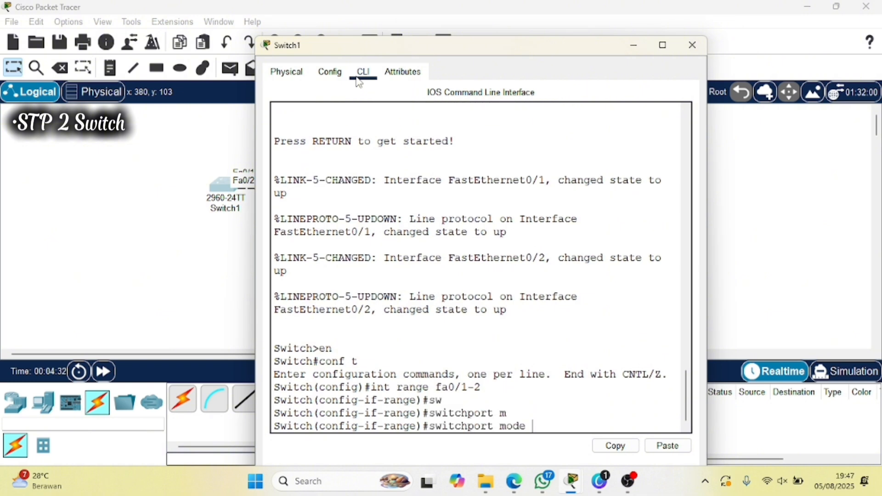
type("t")
key("Tab")
key("Return")
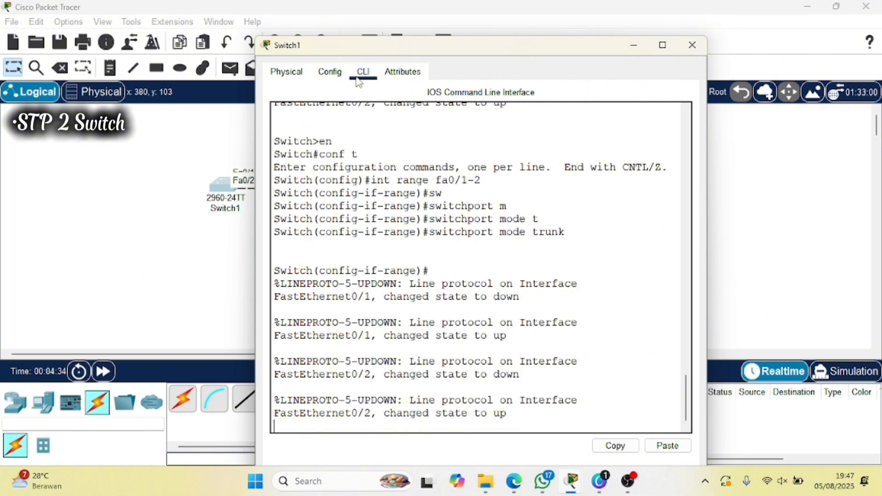
key("Return")
type("ex")
key("Return")
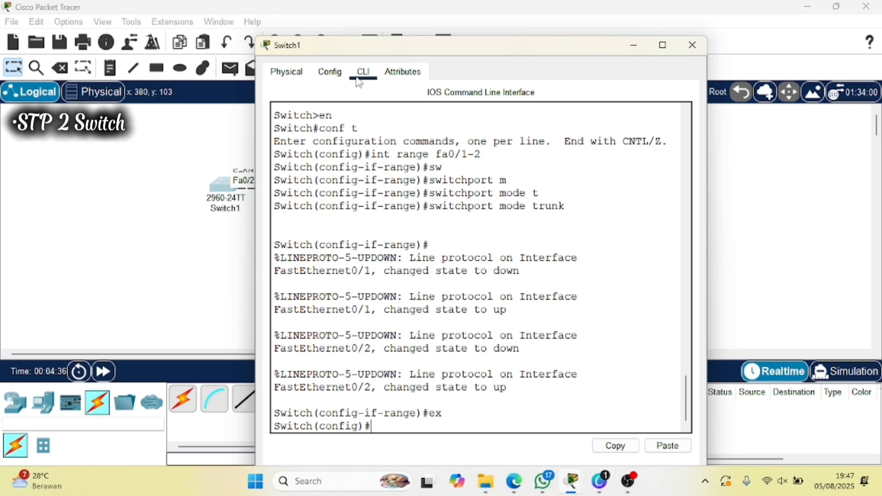
left_click(643, 49)
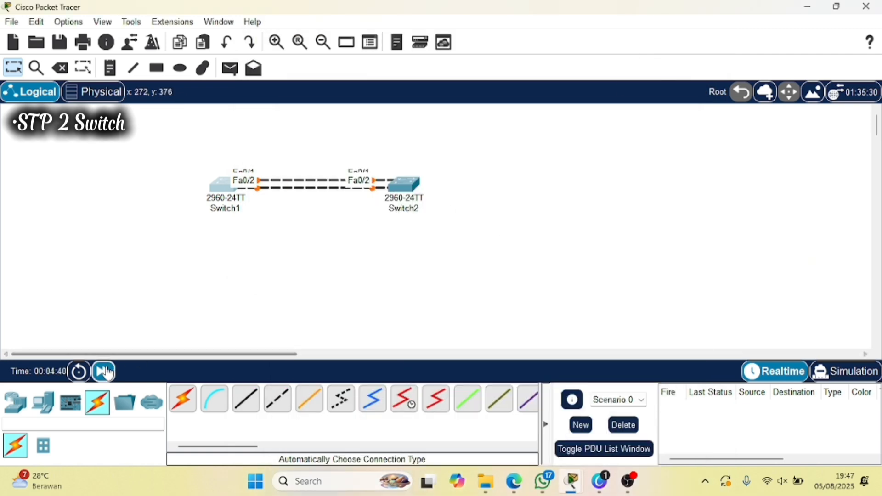
- Fast-forward the network time repeatedly to let the links between Switch1 and Switch2 reconverge
left_click(104, 371)
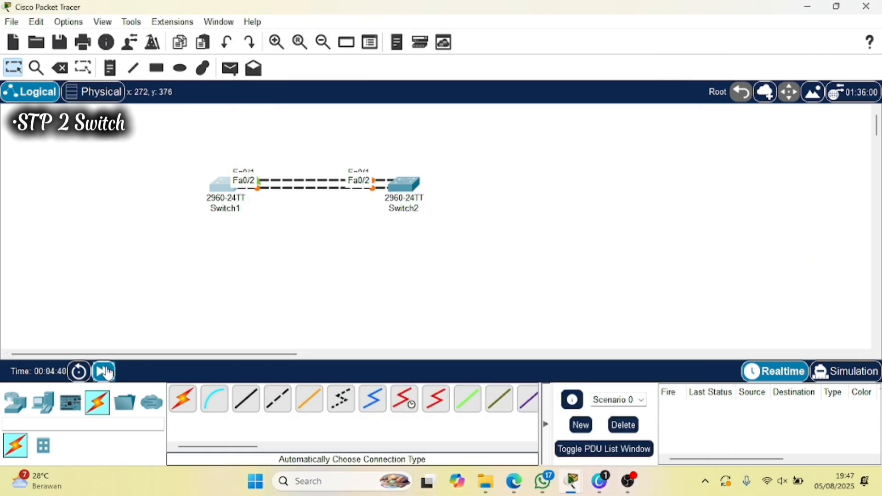
left_click(105, 372)
left_click(105, 372)
left_click(105, 371)
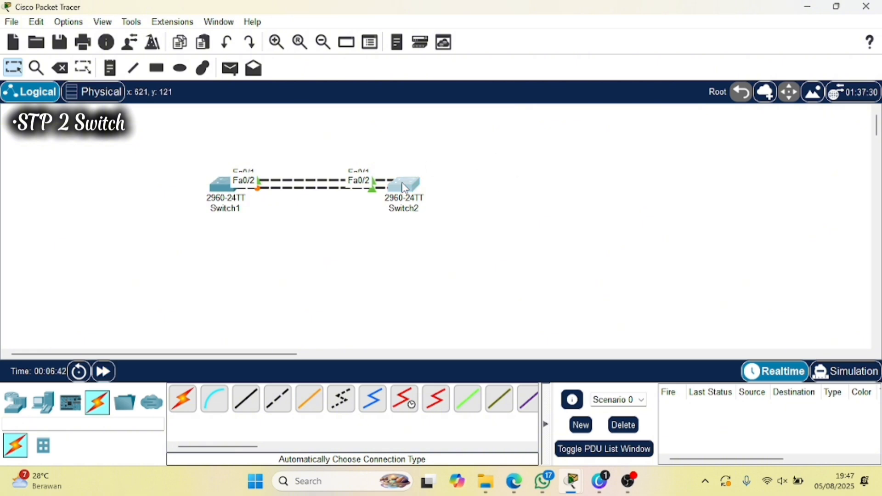
- Open Switch2's command line and enter privileged mode
left_click(405, 188)
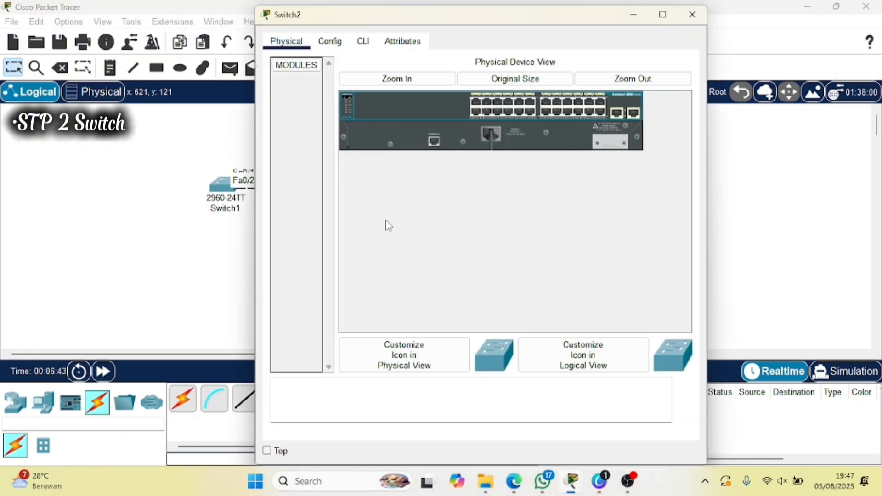
left_click(363, 43)
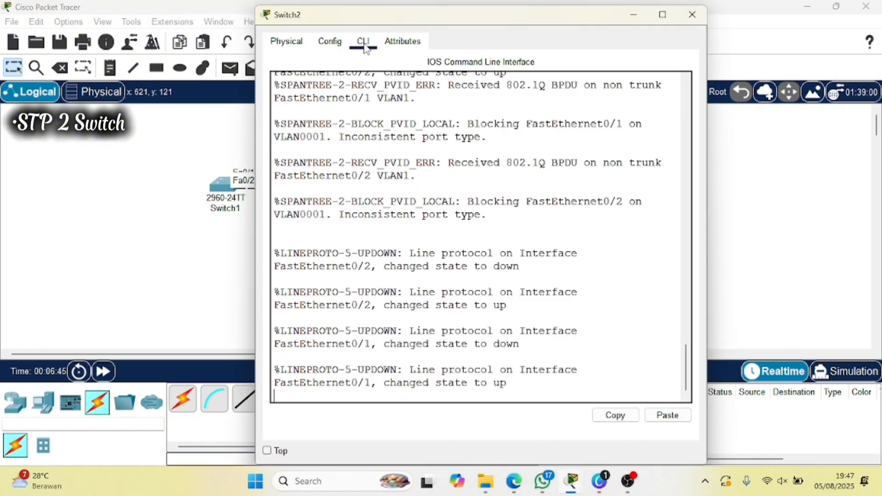
key("Return")
type("ex")
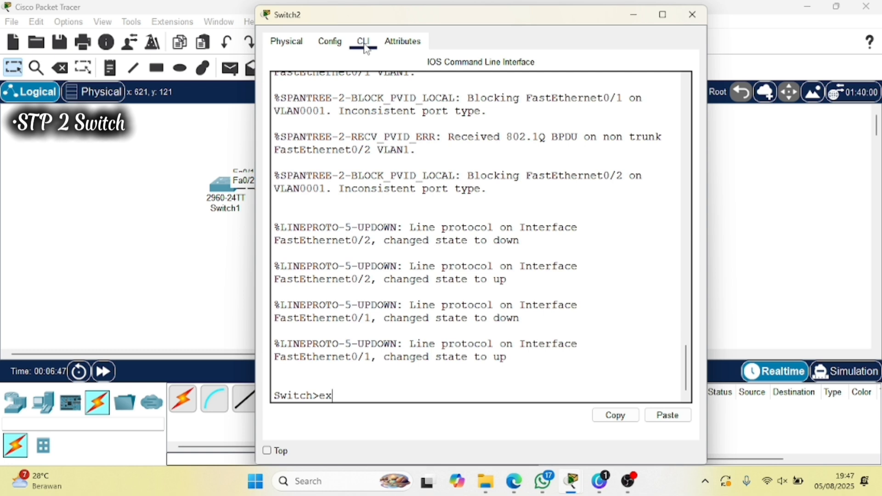
key("BackSpace")
type("n")
key("Return")
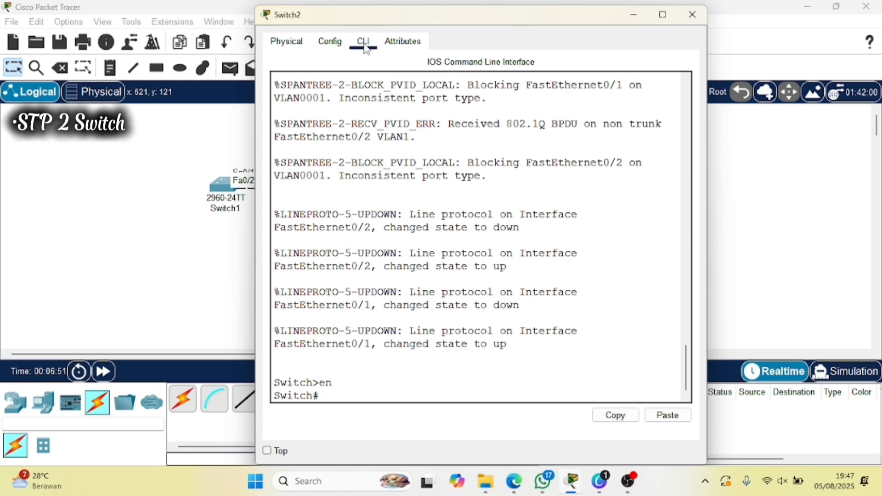
- Try to select interface range fa0/1-2 from Switch2's privileged mode and clear the recalled command
type("int range fa0/")
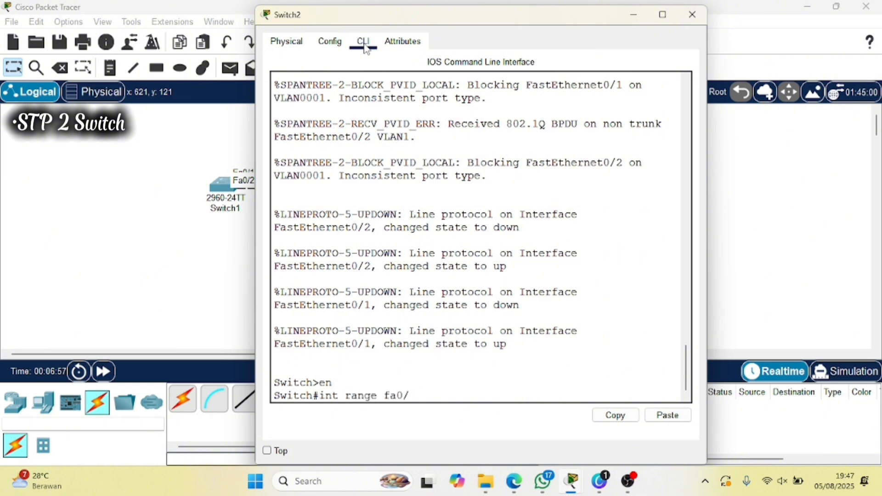
type("1-2")
key("Return")
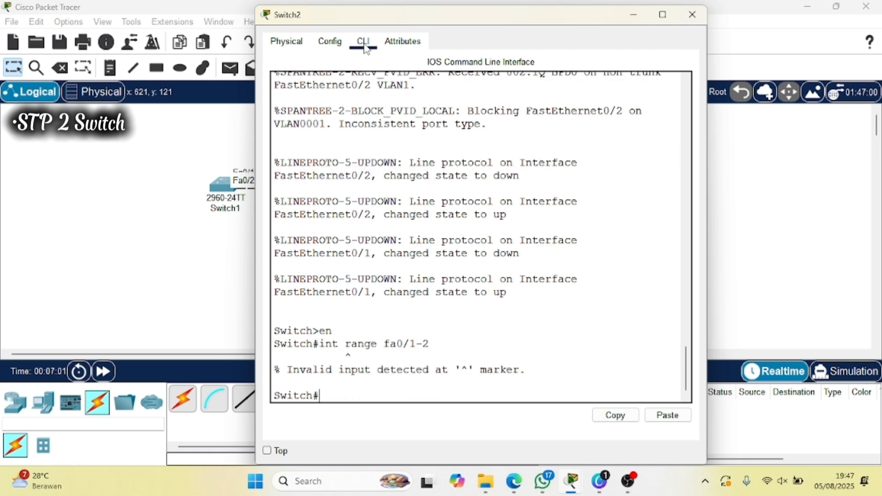
key("Up")
key("BackSpace")
key("BackSpace")
key("BackSpace")
key("BackSpace")
key("BackSpace")
key("BackSpace")
key("BackSpace")
key("BackSpace")
key("BackSpace")
key("BackSpace")
key("BackSpace")
key("BackSpace")
key("BackSpace")
key("BackSpace")
key("BackSpace")
key("BackSpace")
key("BackSpace")
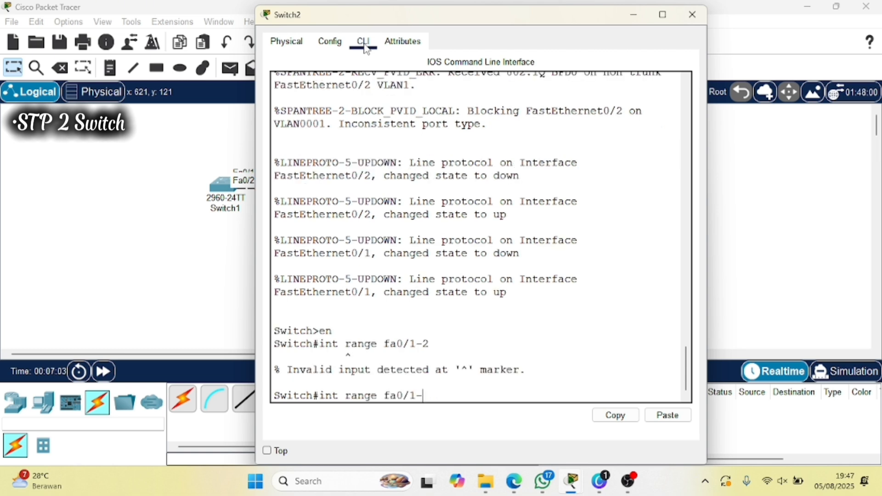
- Enter global configuration mode on Switch2 and set interface range fa0/1-2 to trunk mode
type("onf t")
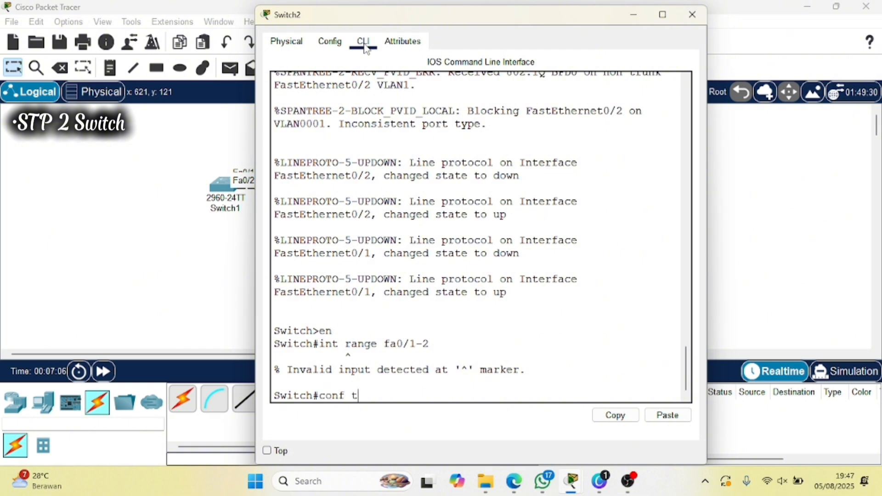
key("Return")
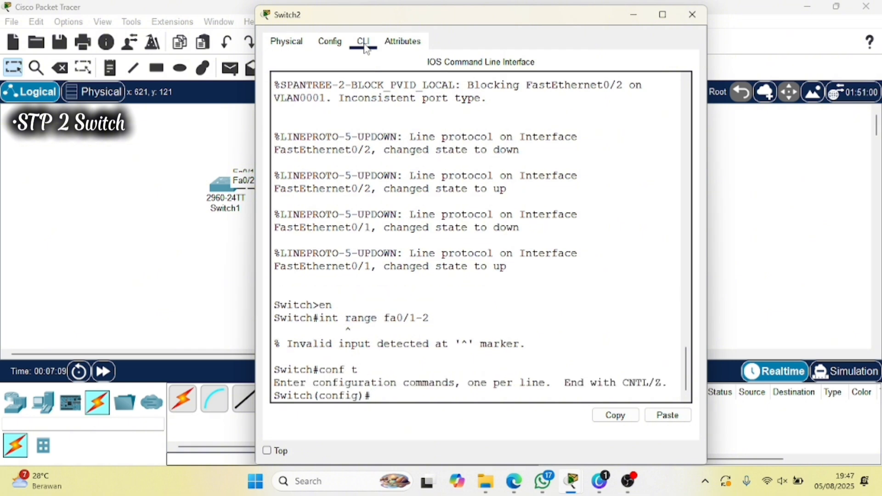
type("int rang")
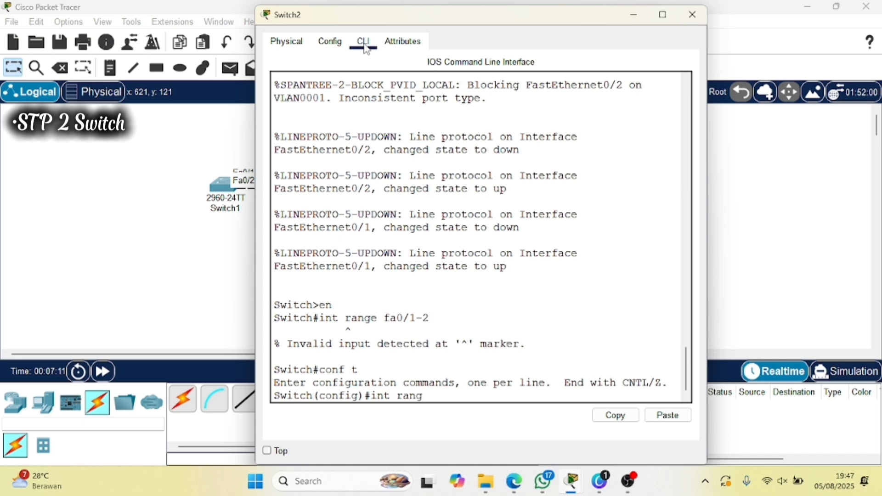
type("e fa0/")
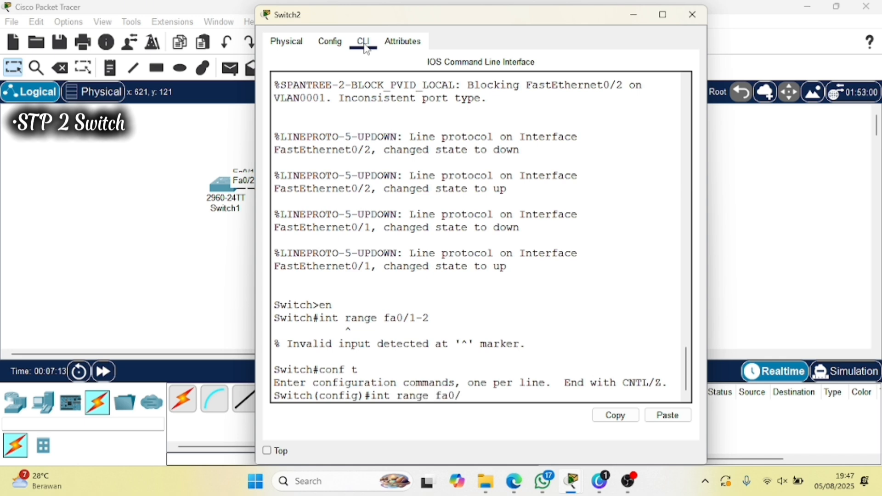
type("1-2")
key("Return")
type("sw")
key("Tab")
type("m")
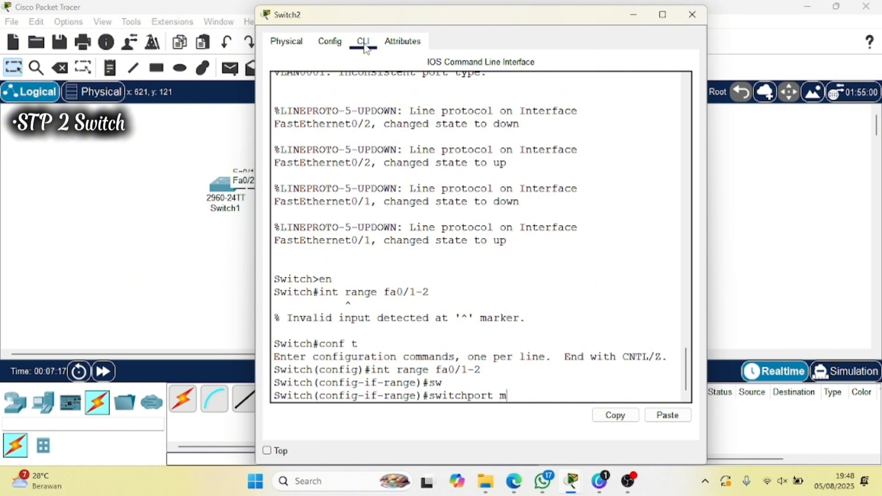
key("Tab")
type("t")
key("Tab")
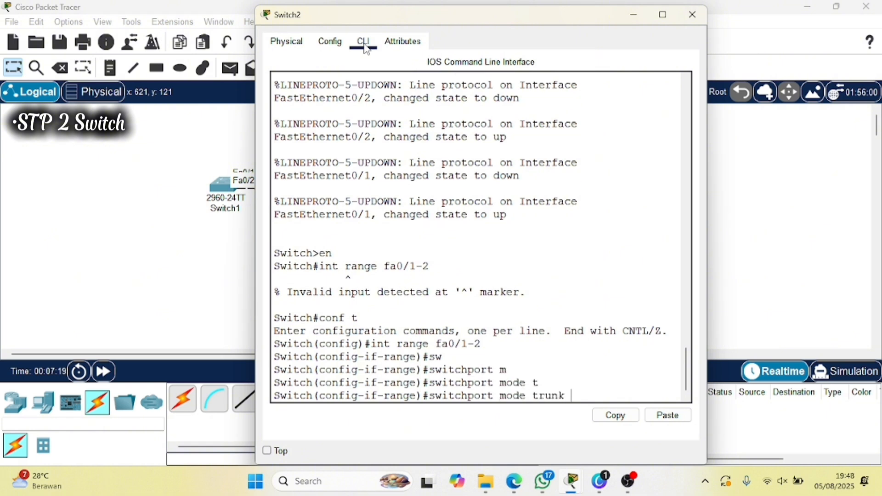
key("Return")
key("Return")
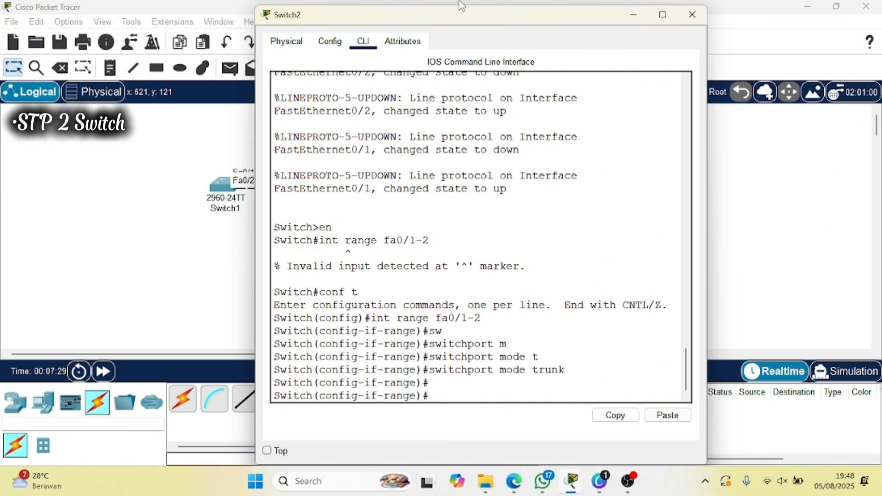
left_click(634, 18)
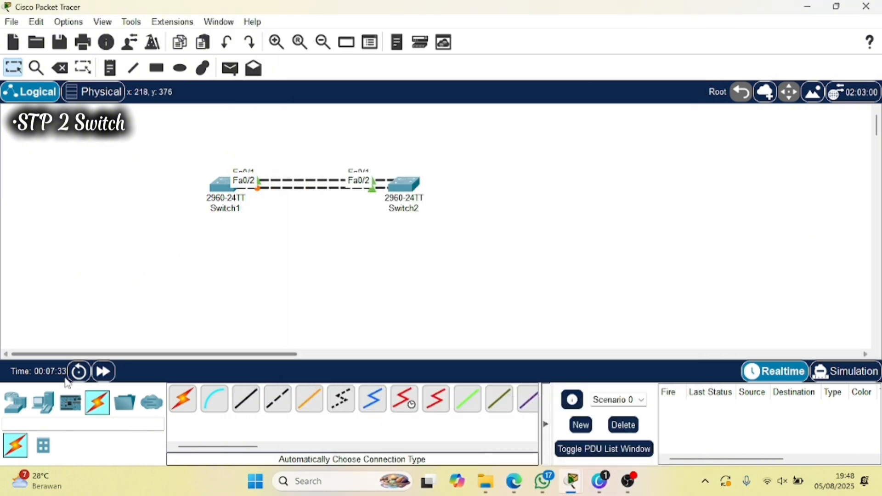
- Place a PC below Switch1, rename it PC1, and place a second PC below Switch2
left_click(43, 402)
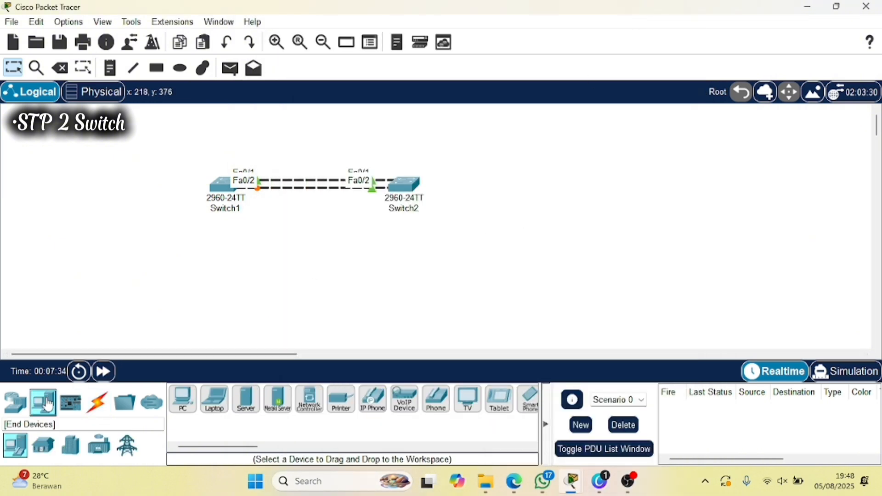
left_click(183, 399)
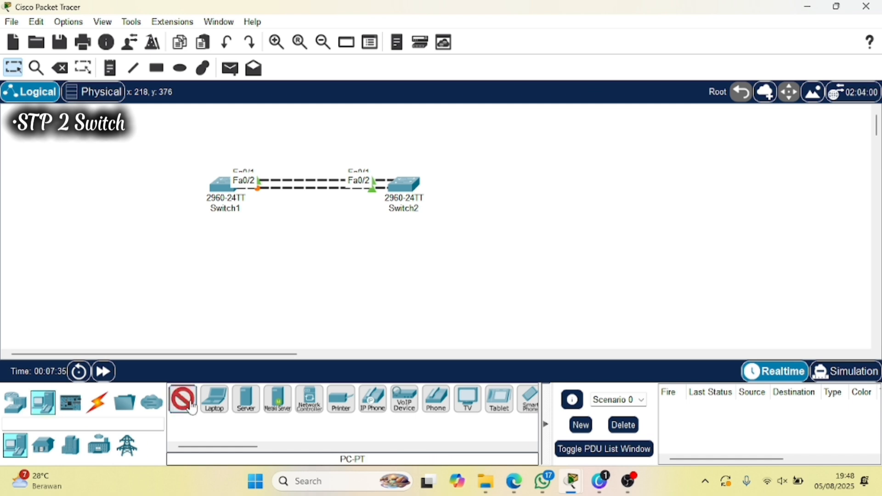
left_click(226, 274)
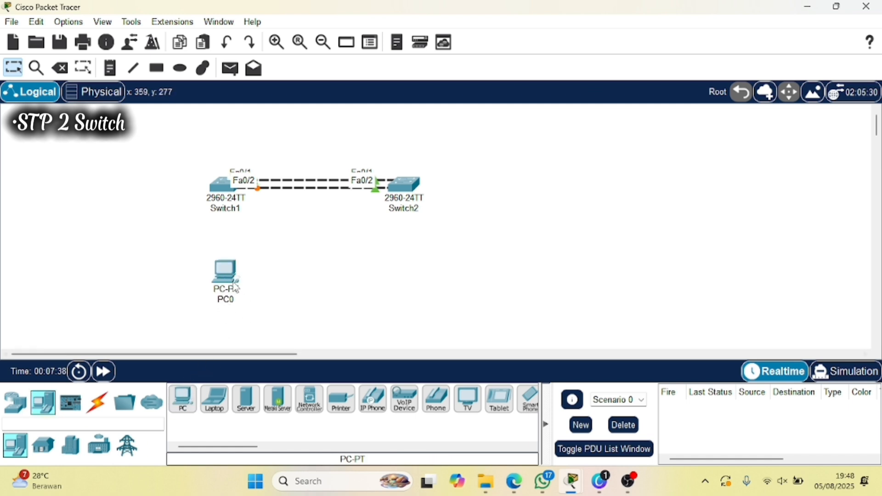
left_click(231, 300)
key("BackSpace")
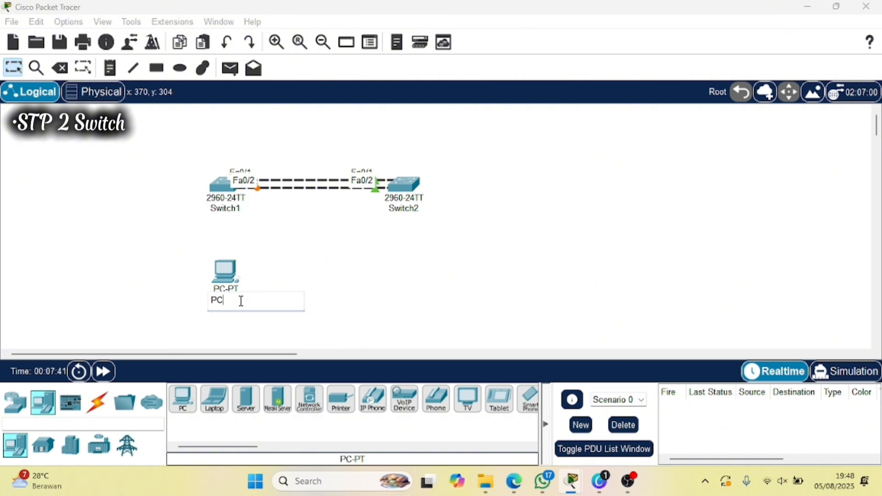
type("1")
key("Return")
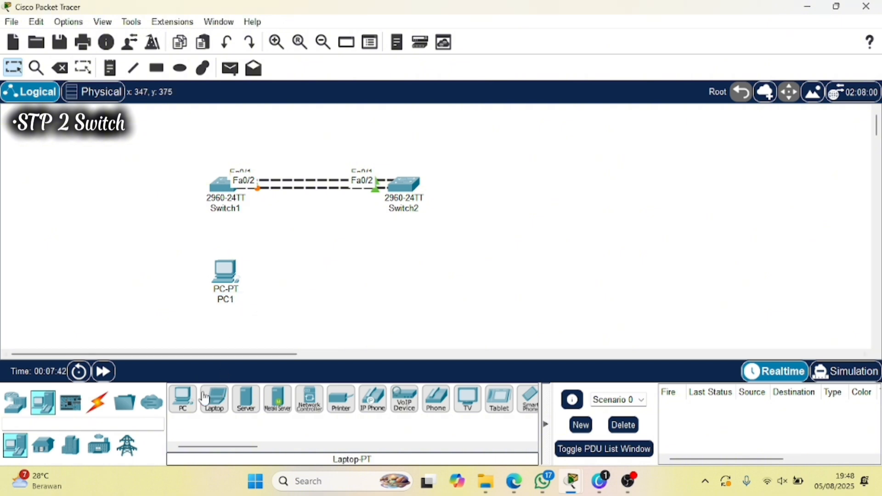
left_click(183, 399)
left_click(408, 275)
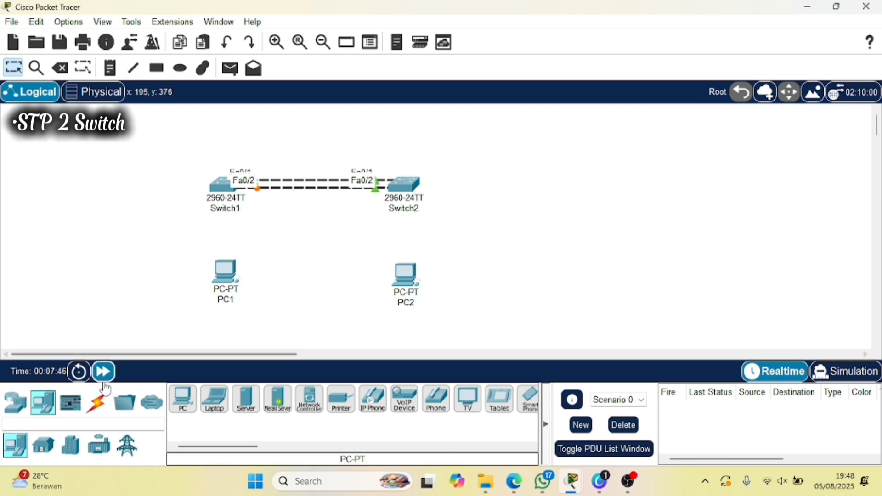
- Cable PC1 to Switch1 and PC2 to Switch2 using the automatically chosen connection type
left_click(97, 403)
left_click(183, 399)
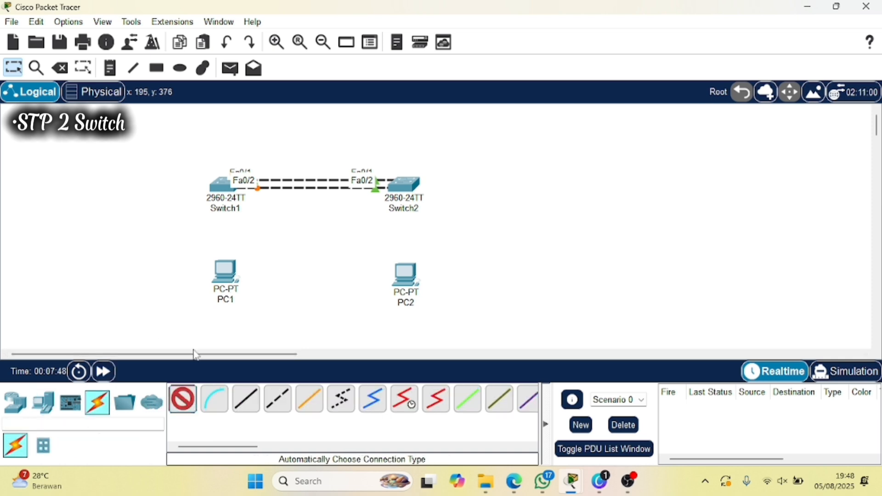
left_click(225, 272)
left_click(223, 202)
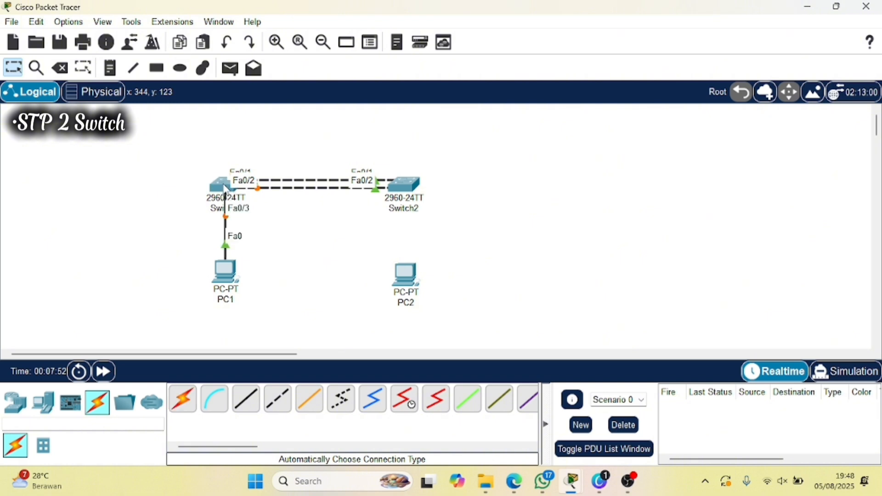
left_click(173, 400)
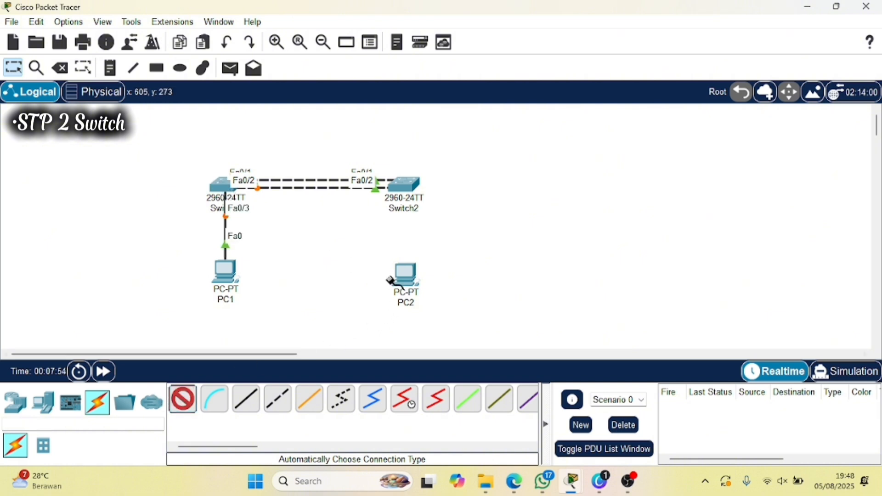
left_click(410, 276)
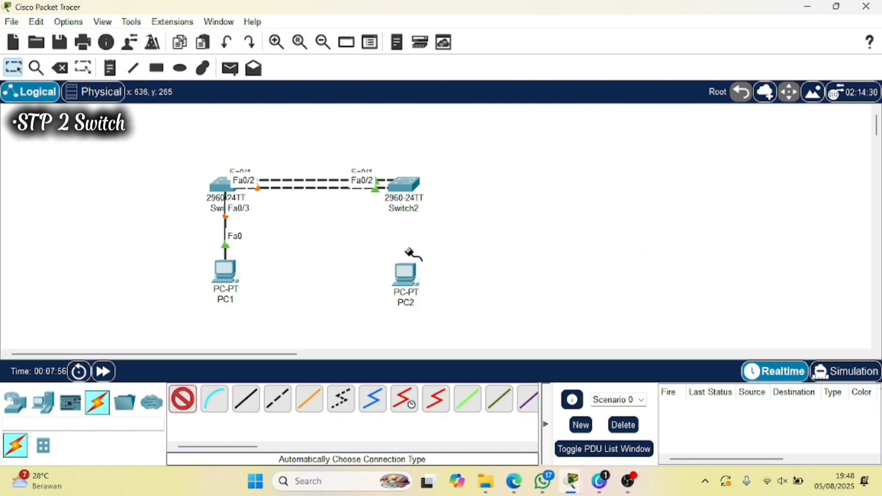
left_click(404, 186)
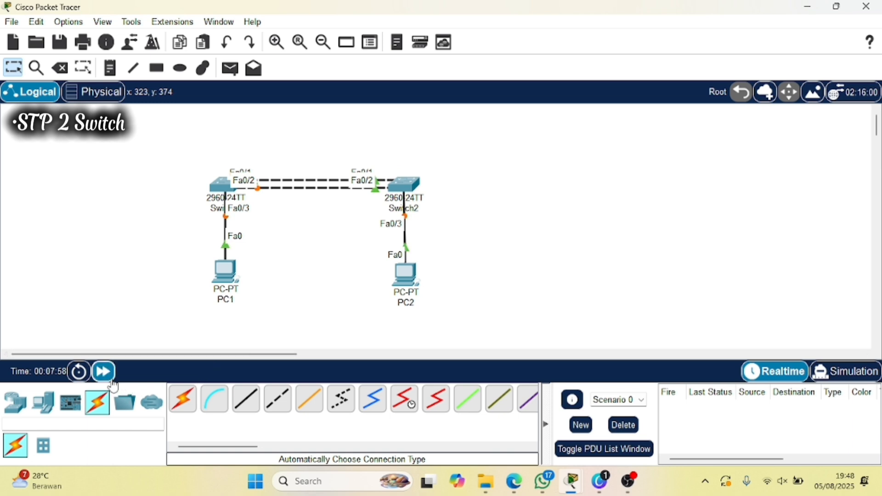
- Fast-forward the network time three times to advance the new PC links through STP convergence
left_click(110, 375)
left_click(110, 376)
left_click(110, 377)
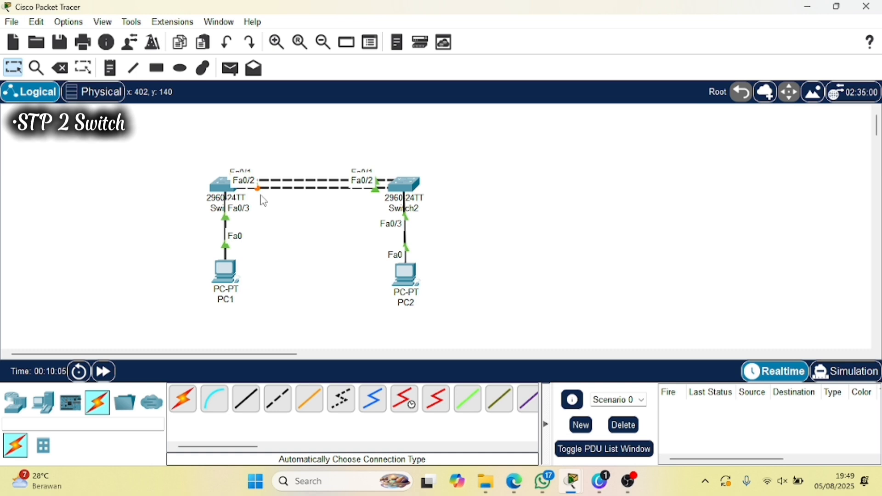
- Display Switch1's VLAN 1 interface details from configuration mode with do show int vlan 1
left_click(222, 186)
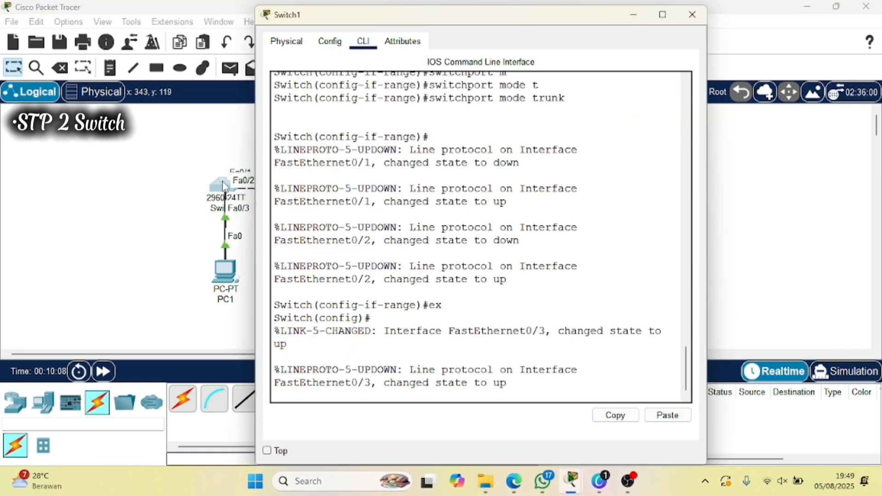
left_click(411, 396)
key("Return")
type("d")
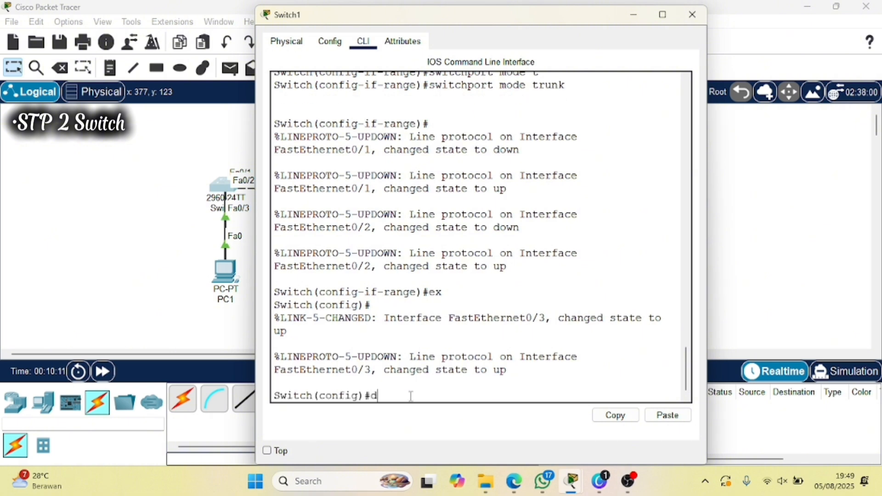
type("o sho")
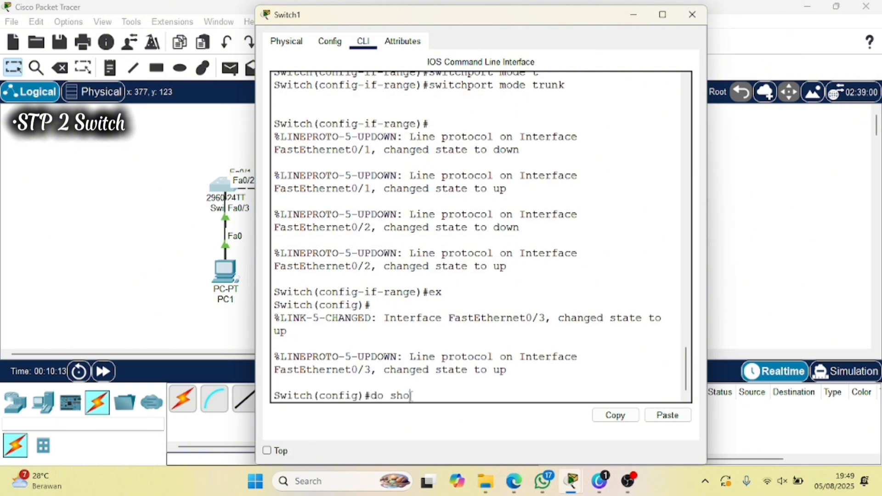
type("w int vlan 1")
key("Return")
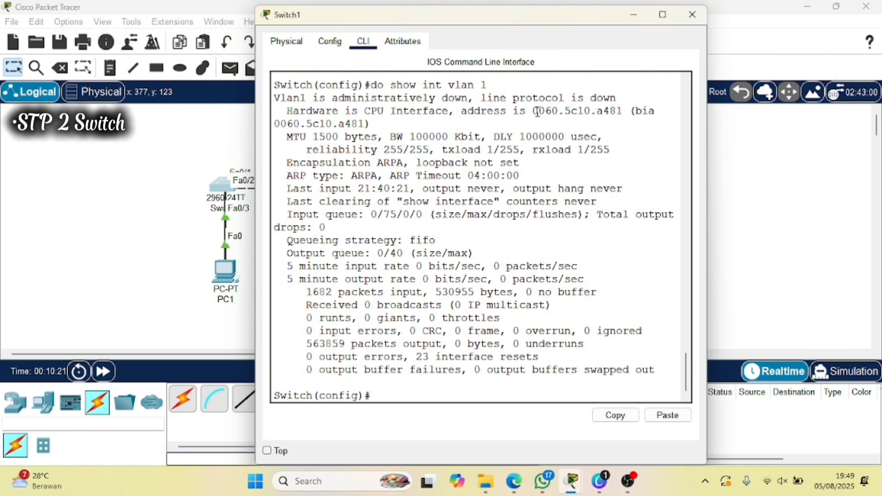
- Copy Switch1's hardware address 0060.5c10.a481 from the output and paste it into a note above Switch1
left_click_drag(533, 111, 622, 113)
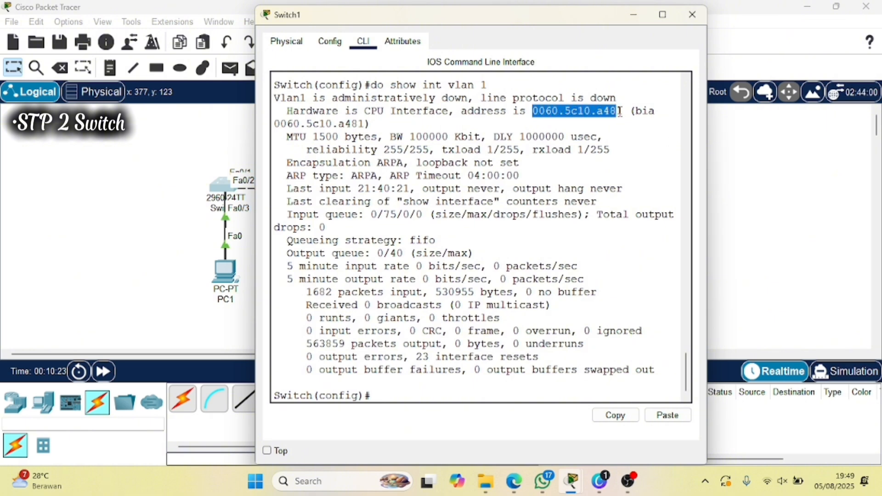
right_click(624, 115)
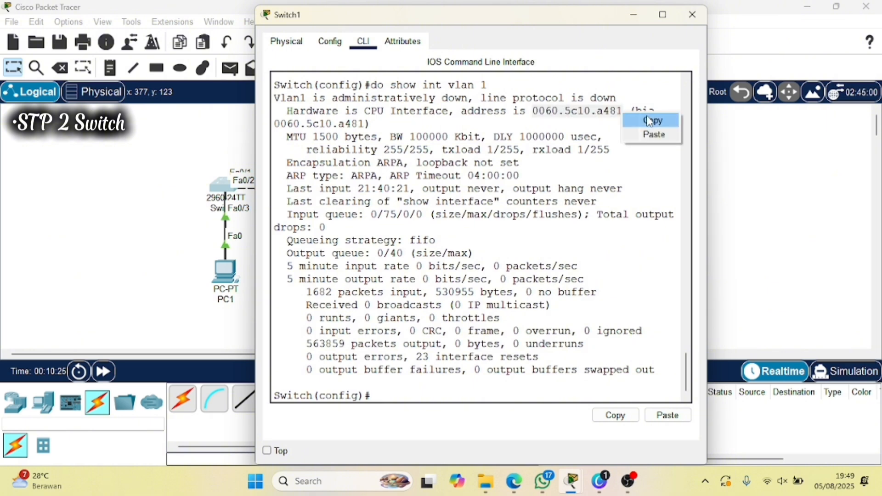
left_click(649, 119)
left_click(634, 16)
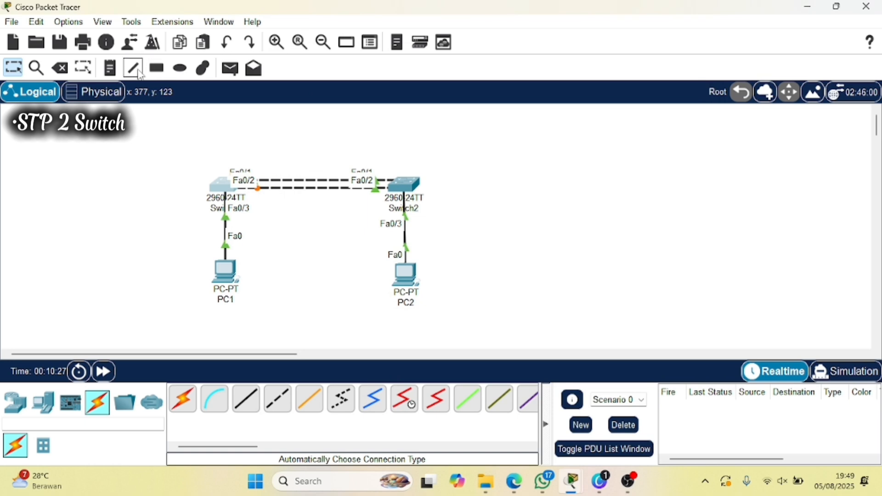
left_click(110, 68)
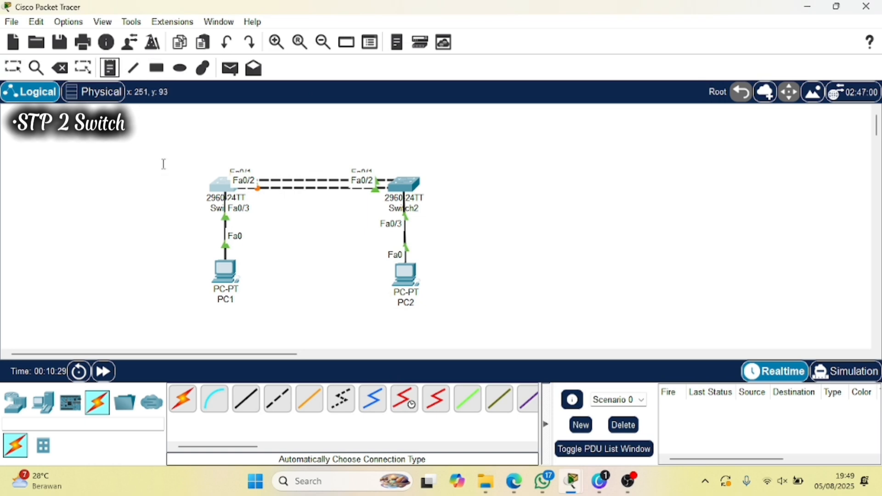
left_click(156, 166)
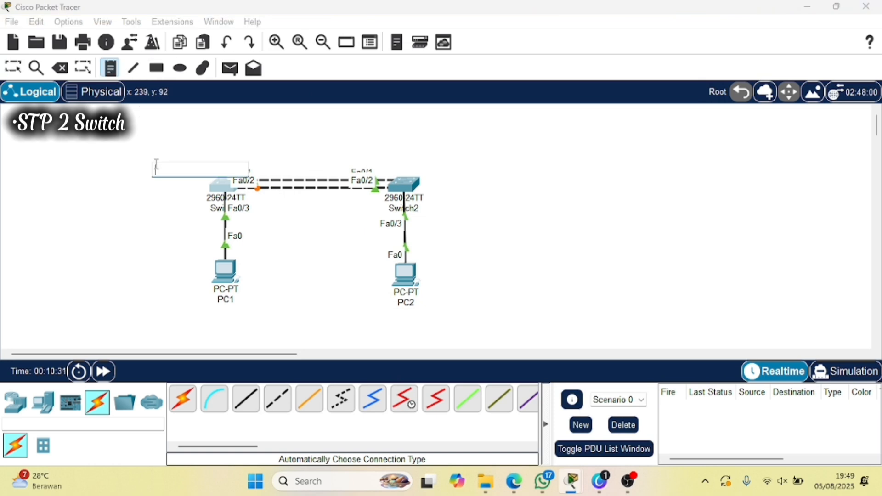
key("ctrl+v")
left_click(13, 67)
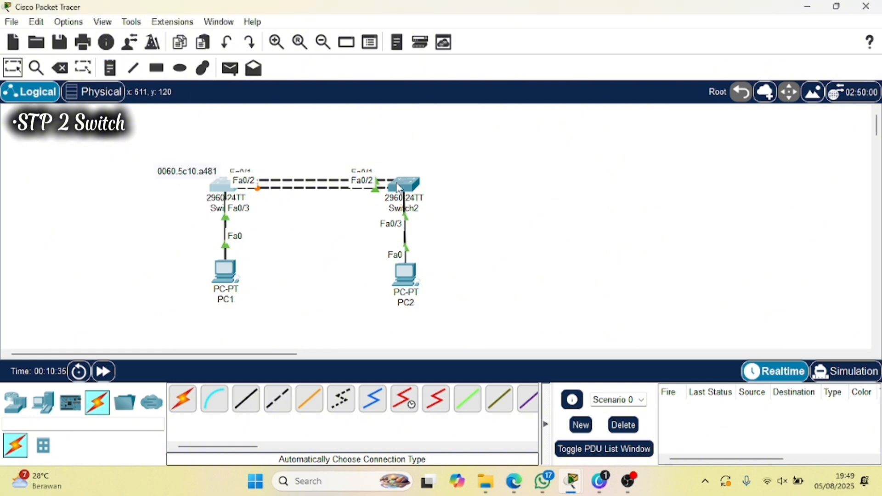
- Exit interface-range configuration on Switch2 and display its VLAN 1 interface details with do show int vlan 1
left_click(404, 185)
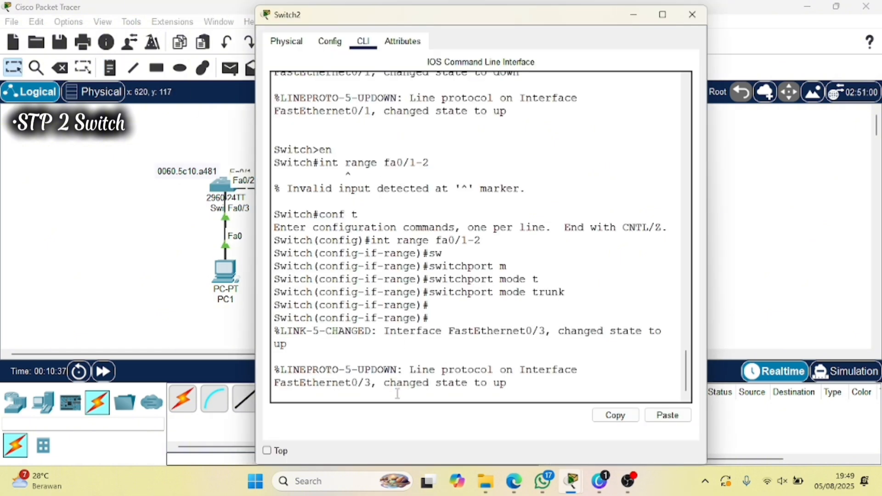
key("Return")
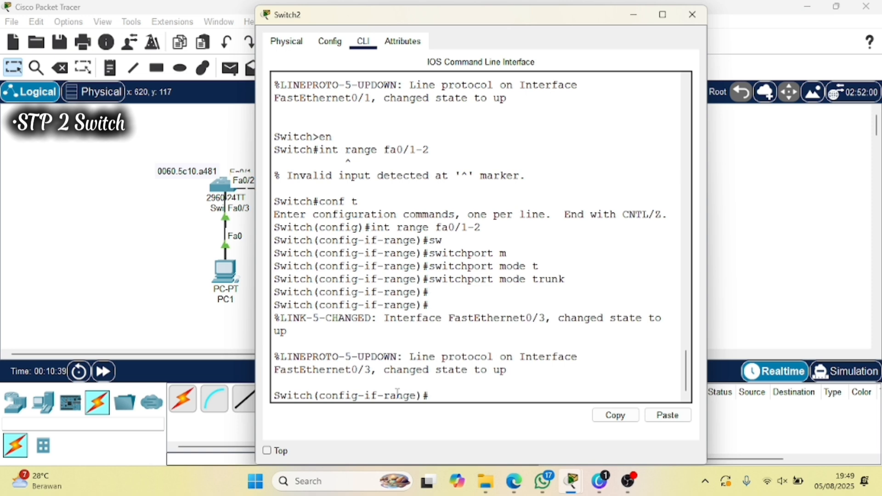
type("ex")
key("Return")
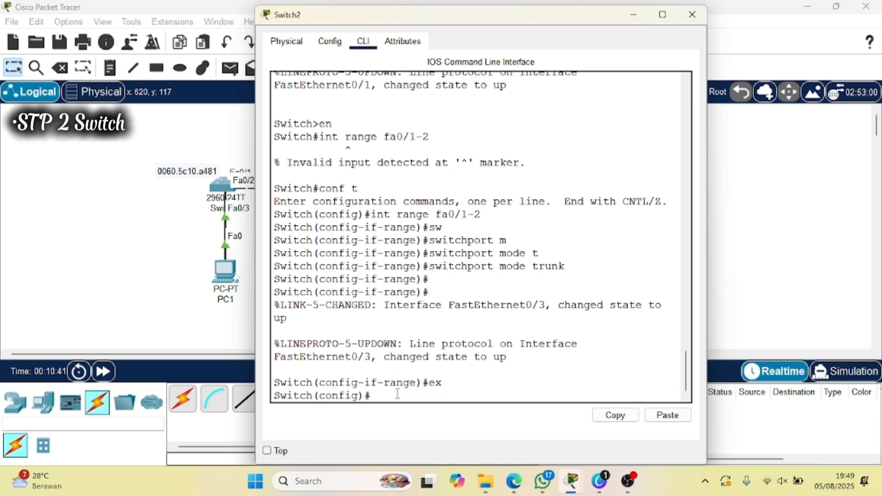
key("BackSpace")
type("do show int vl")
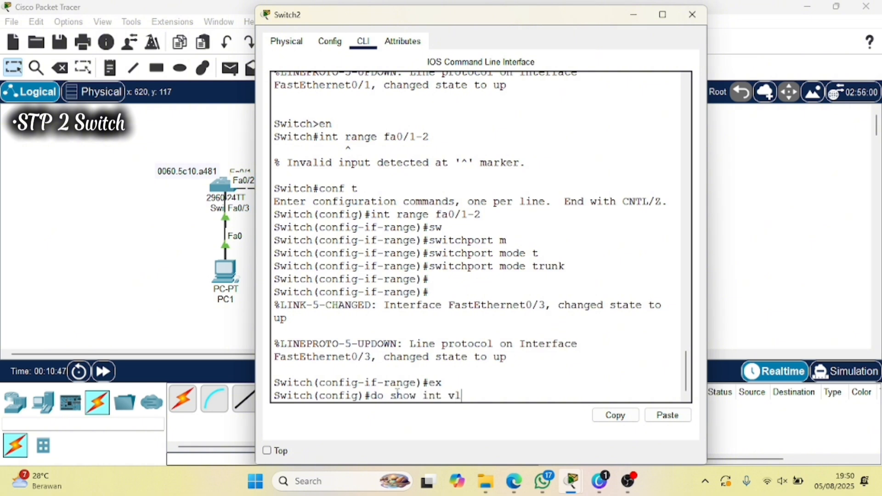
type("an 1")
key("Return")
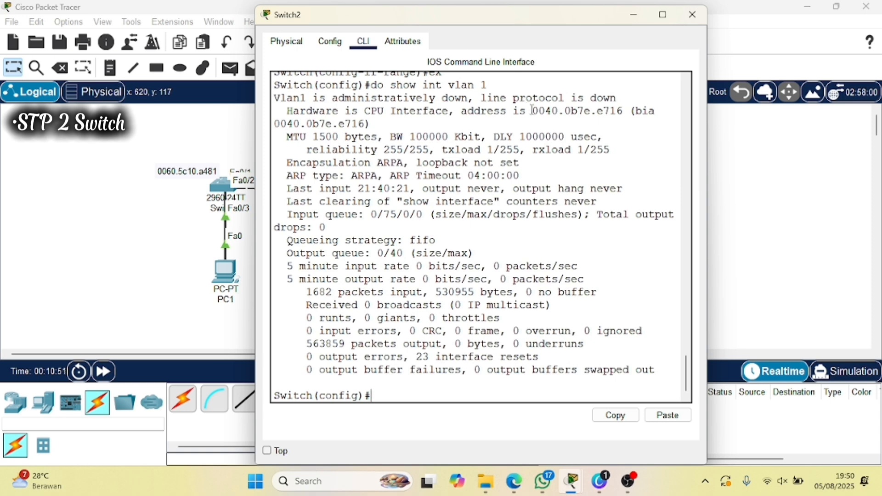
- Copy Switch2's hardware address 0040.0b7e.e716 into a workspace note and position it just above Switch2
left_click_drag(533, 111, 624, 113)
right_click(625, 115)
left_click(650, 120)
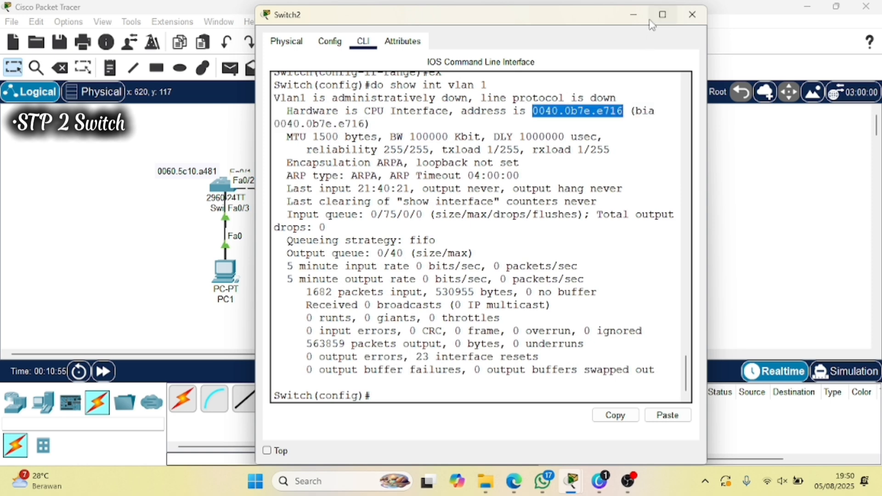
left_click(635, 15)
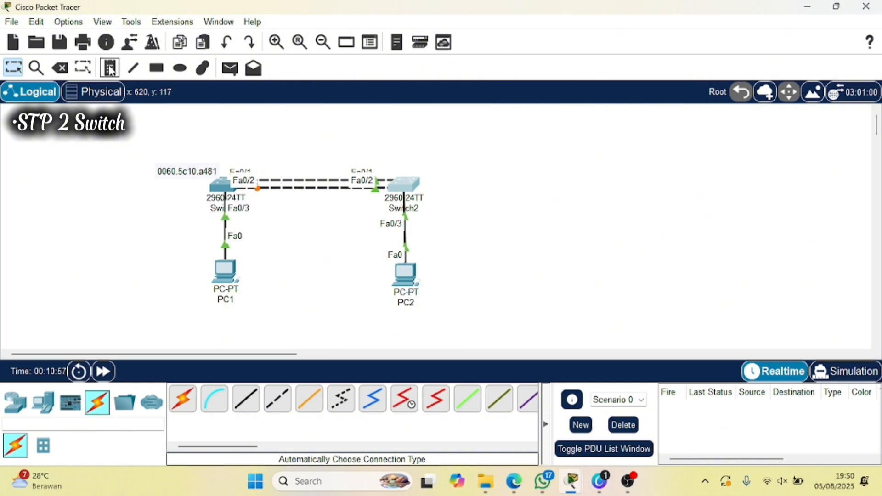
left_click(425, 164)
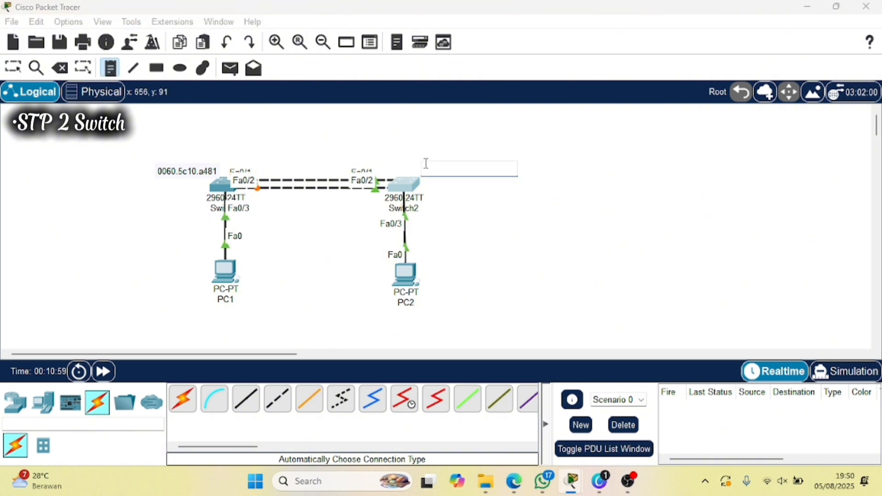
key("ctrl+v")
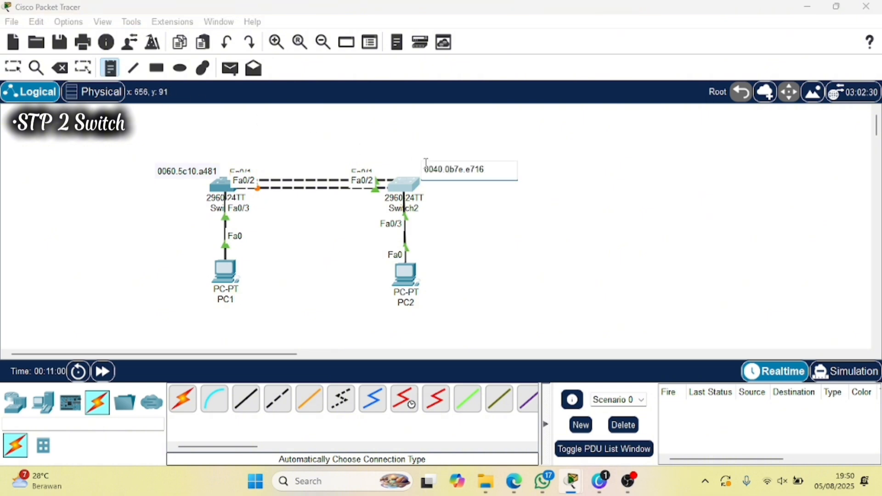
left_click(22, 76)
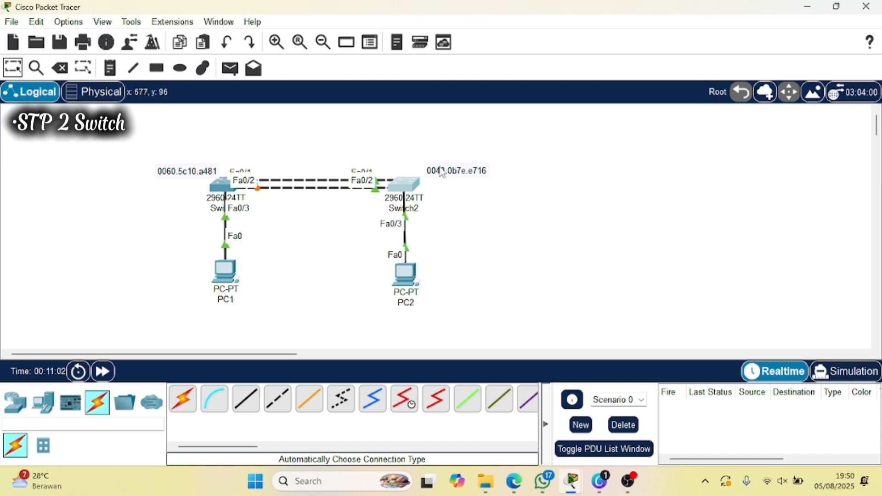
left_click_drag(447, 173, 441, 168)
left_click(453, 236)
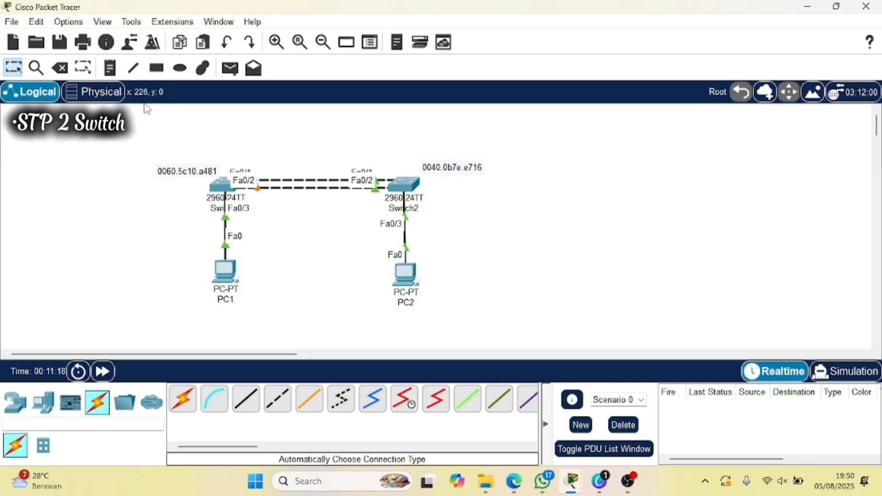
- Add a "root bridge" note beside Switch2, below its hardware address note
left_click(109, 67)
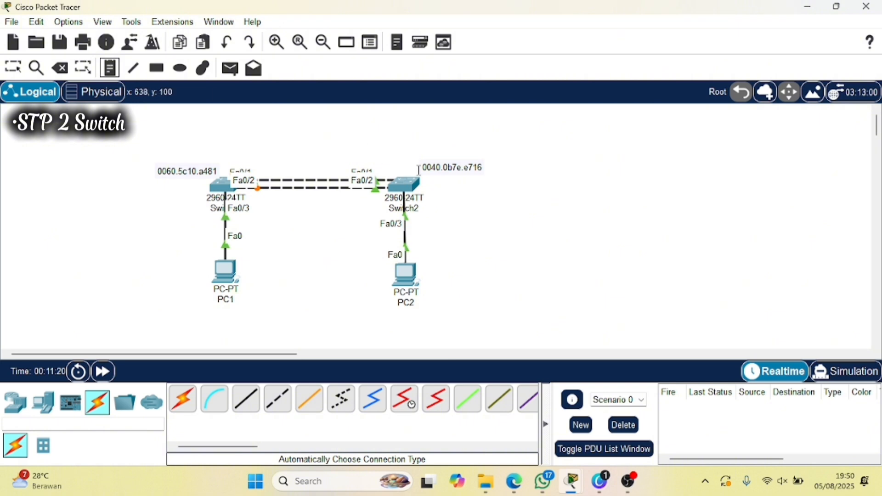
left_click(425, 180)
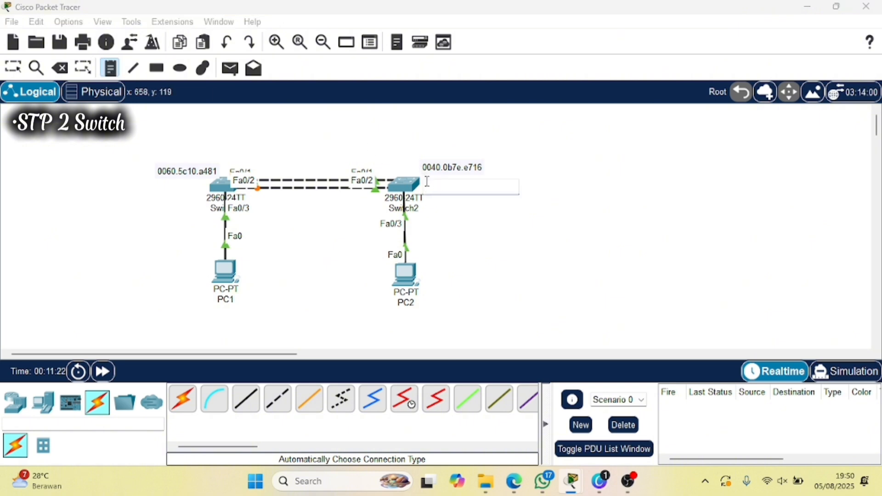
type("root bridg")
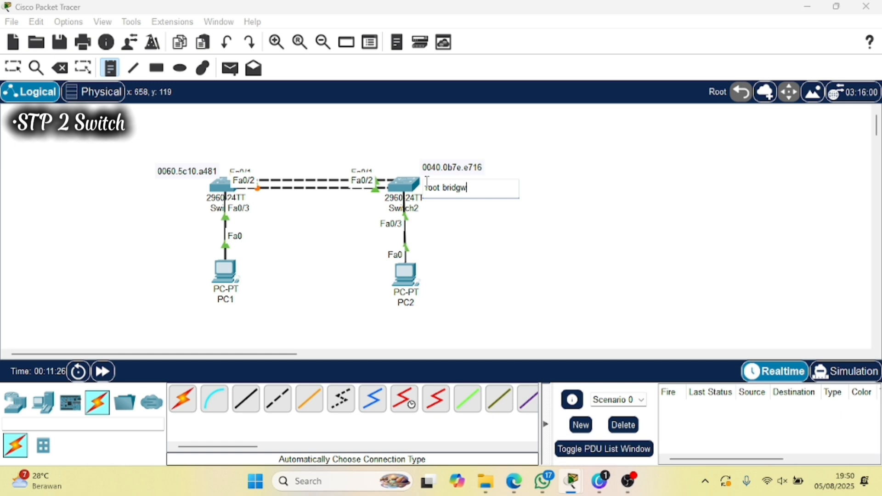
type("e")
- Add a "designated port" note above the trunk links between the two switches
left_click(324, 166)
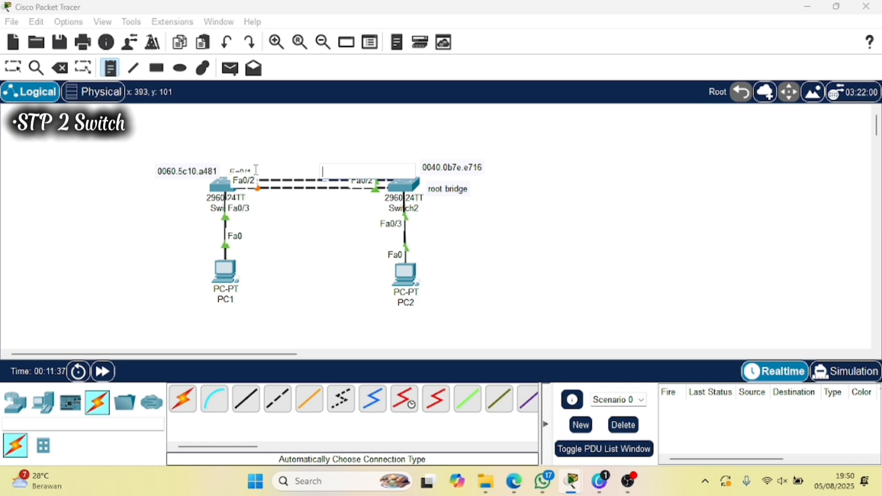
left_click(288, 167)
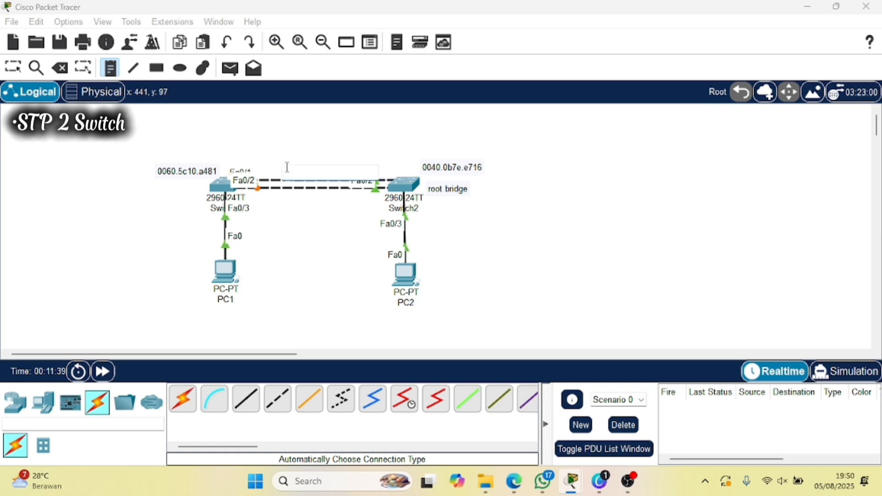
type("desig")
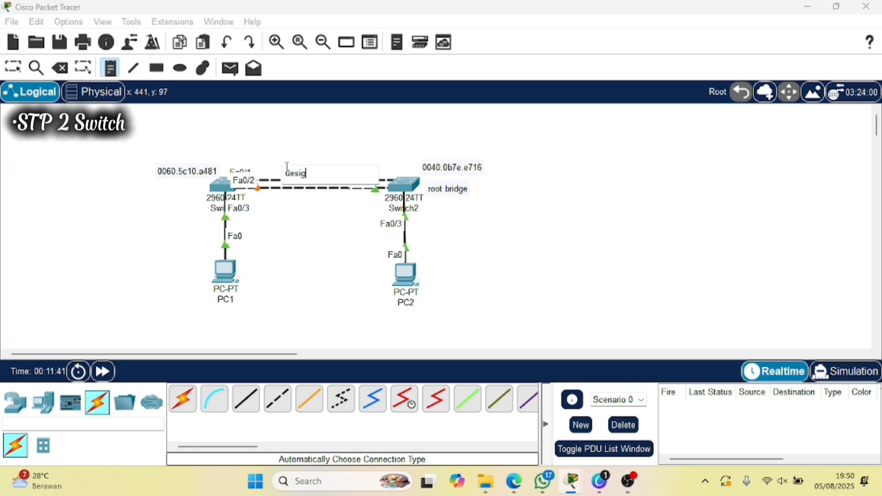
type("nated port")
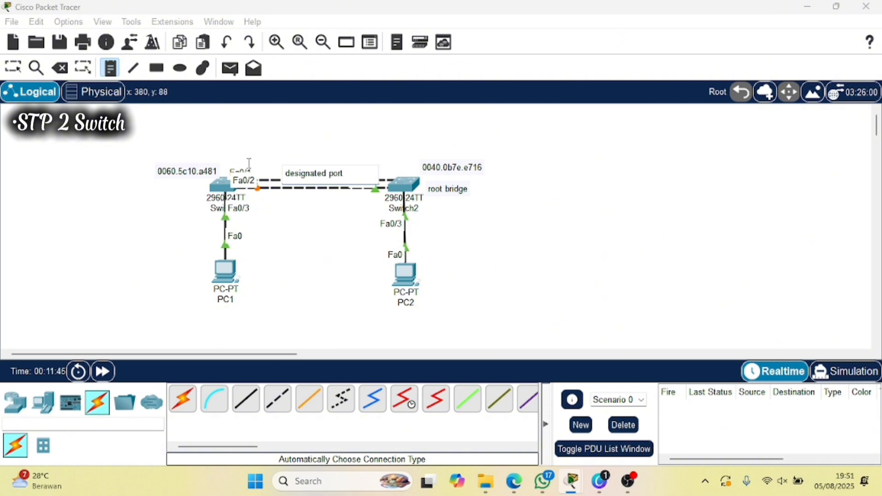
left_click(13, 68)
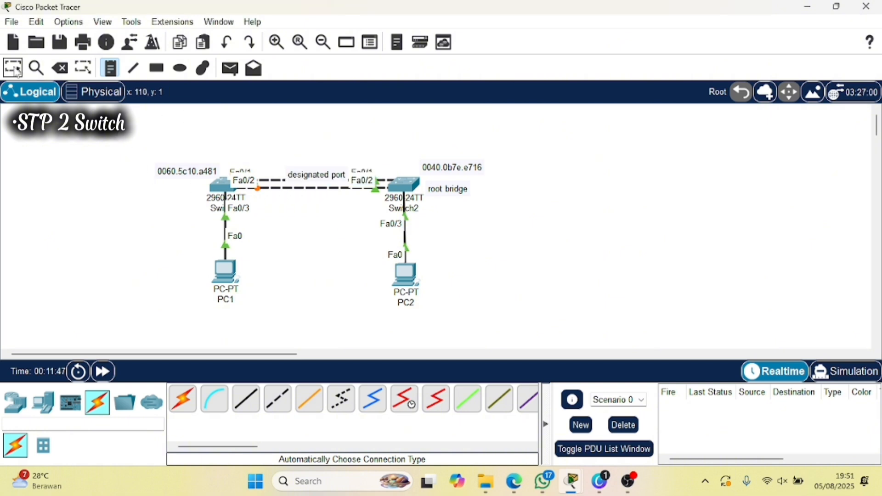
- Nudge the "designated port" note clear of the trunk links and add a "blocking port" note below the links beside Switch1
left_click_drag(314, 176, 314, 170)
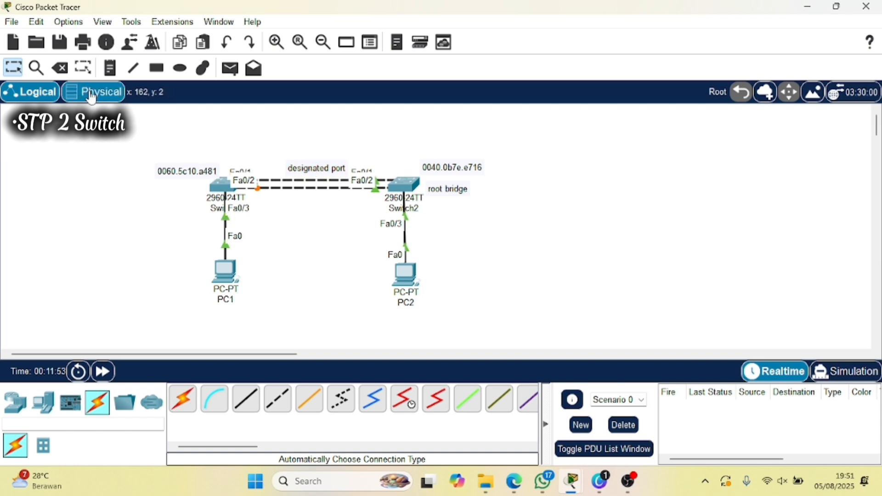
left_click(110, 67)
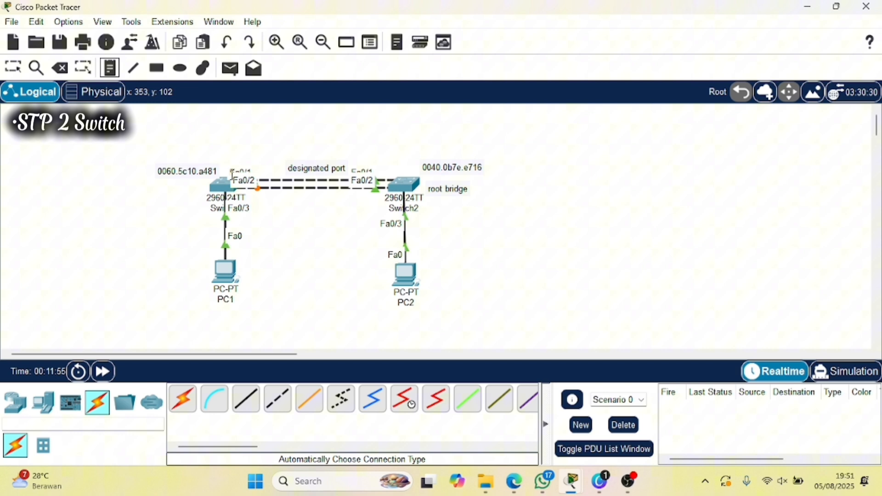
left_click(246, 200)
type("blocking")
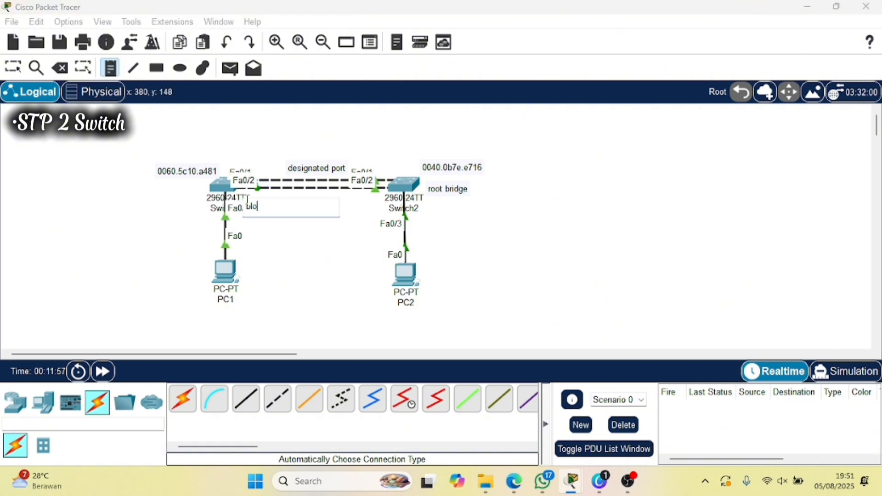
type(" port")
left_click(11, 70)
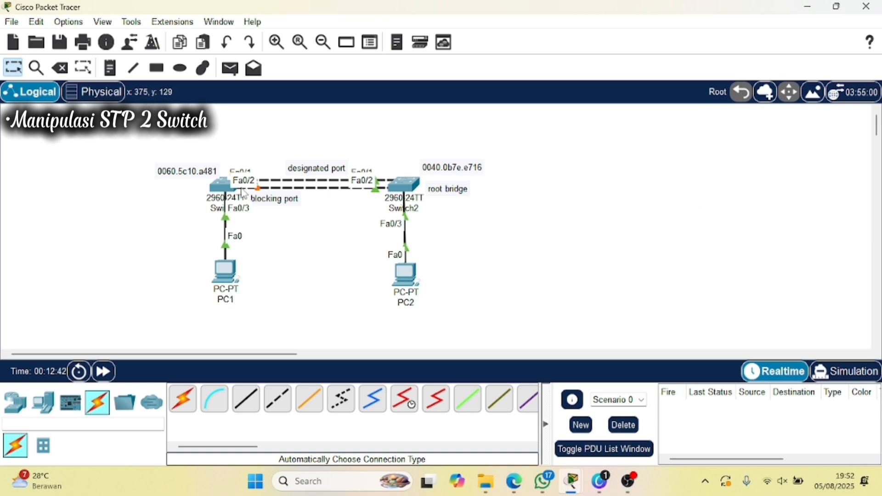
- Open Switch1's command line and try to list the options of spanning tree vlan 1 with the ? help
left_click(227, 188)
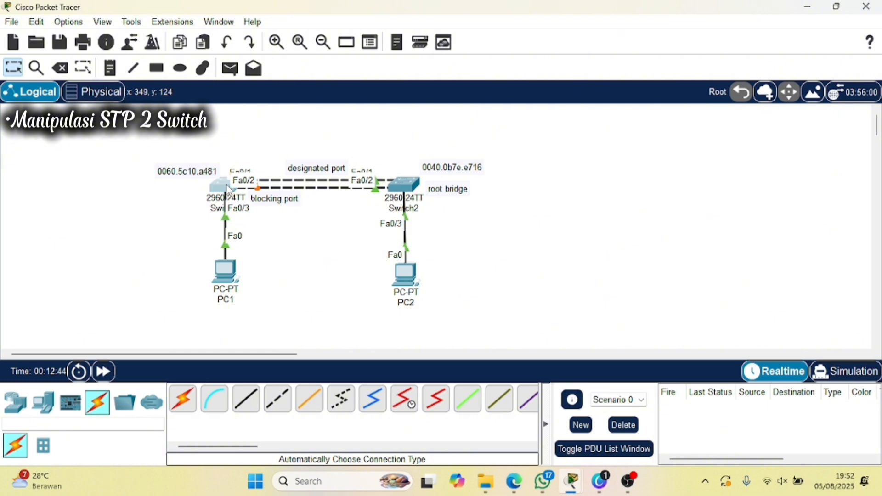
left_click(406, 388)
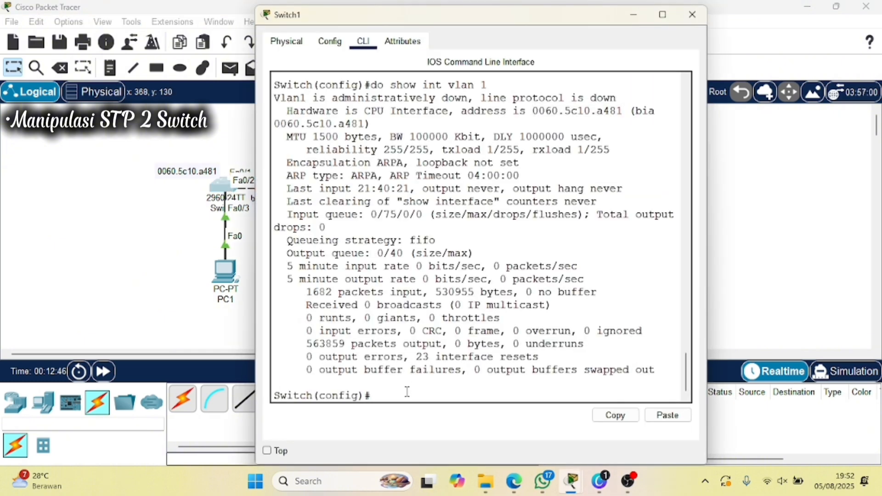
type("spanning tree")
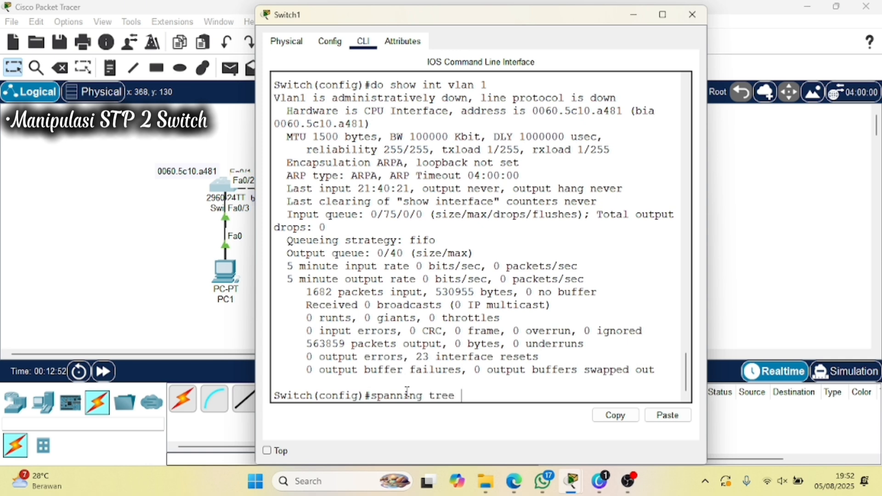
type(" vlan 1 ?")
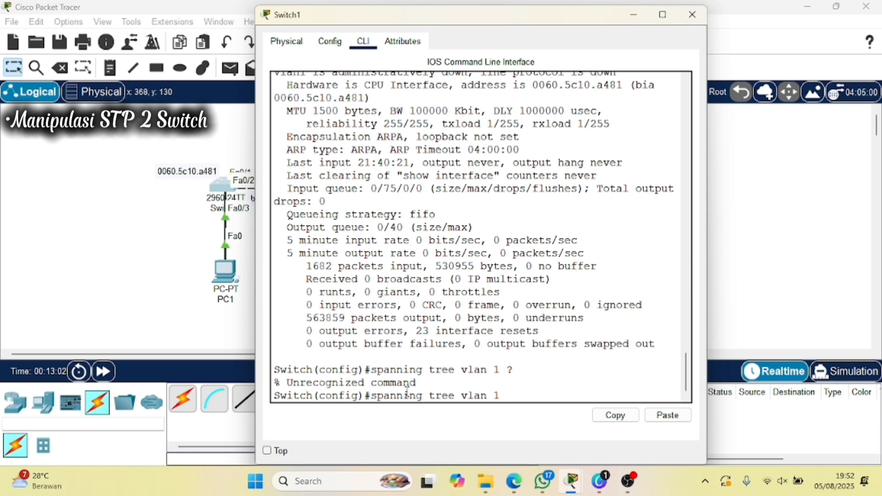
key("Up")
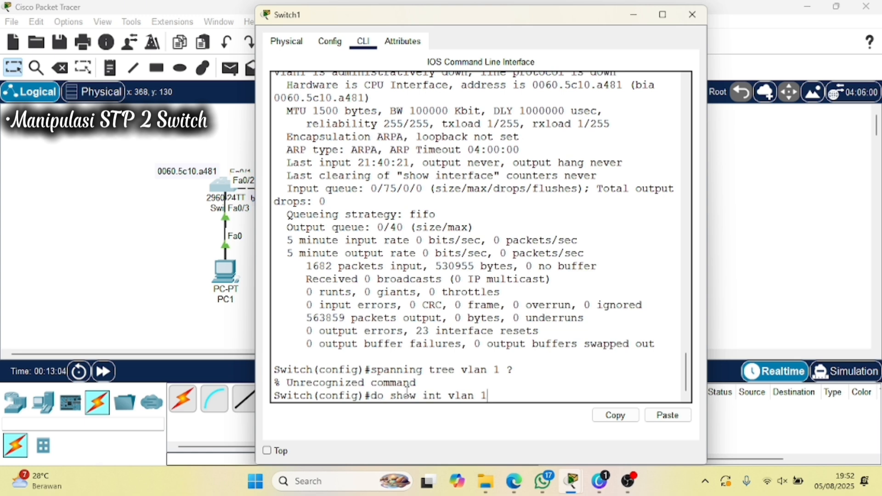
key("Up")
key("Up")
key("Up")
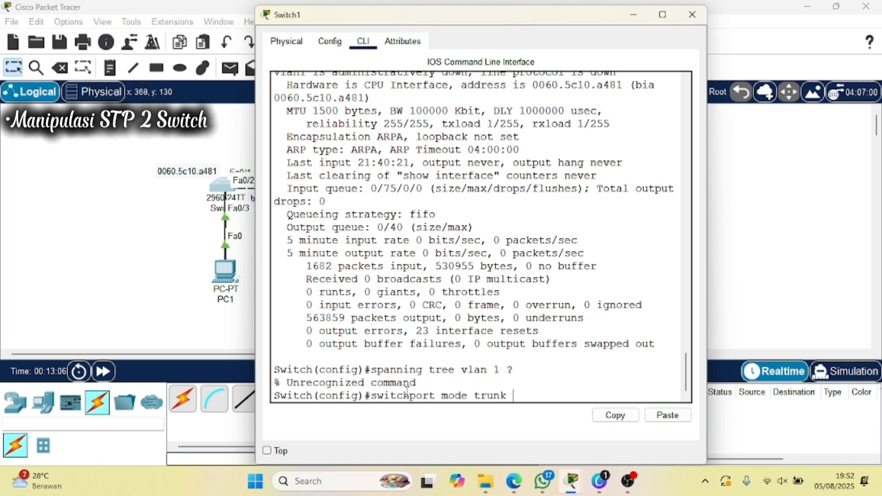
key("Down")
key("Down")
key("Down")
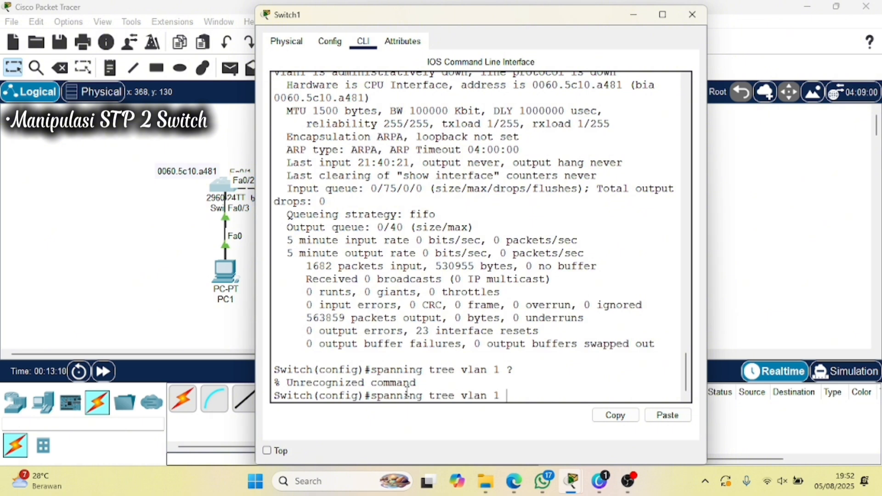
key("Up")
key("Up")
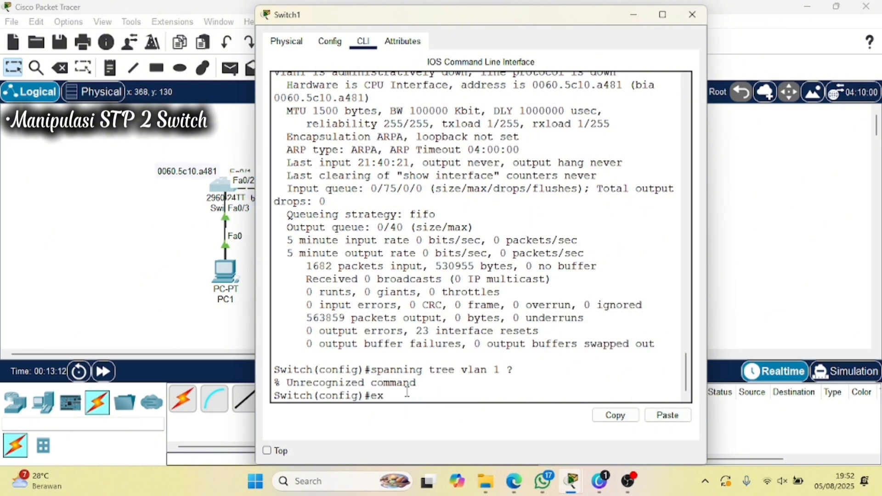
key("Down")
key("Down")
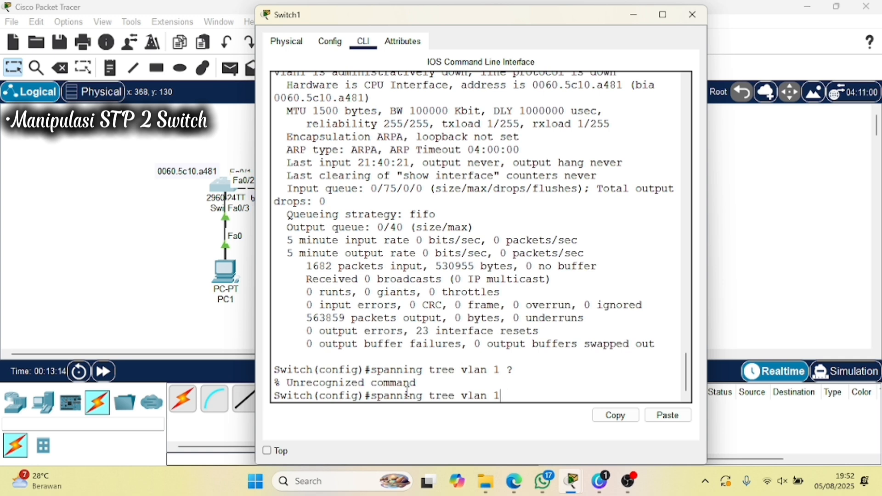
- Correct the command on Switch1 to spanning-tree vlan 1 and list its available options with the ? help
key("Left")
key("Left")
key("Left")
key("Left")
key("Left")
key("Left")
key("Left")
key("Left")
key("Left")
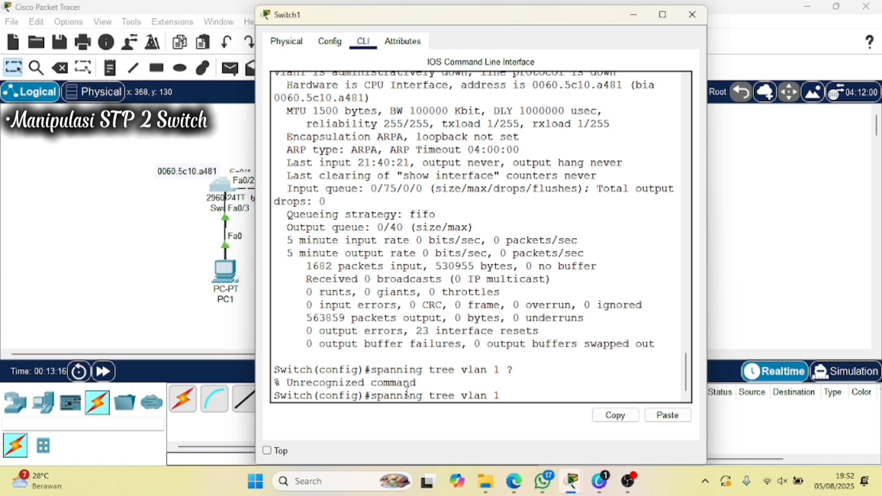
key("BackSpace")
type("-")
key("Right")
key("Right")
key("Right")
key("Right")
key("Right")
key("Right")
key("Right")
key("Right")
key("Right")
type("?")
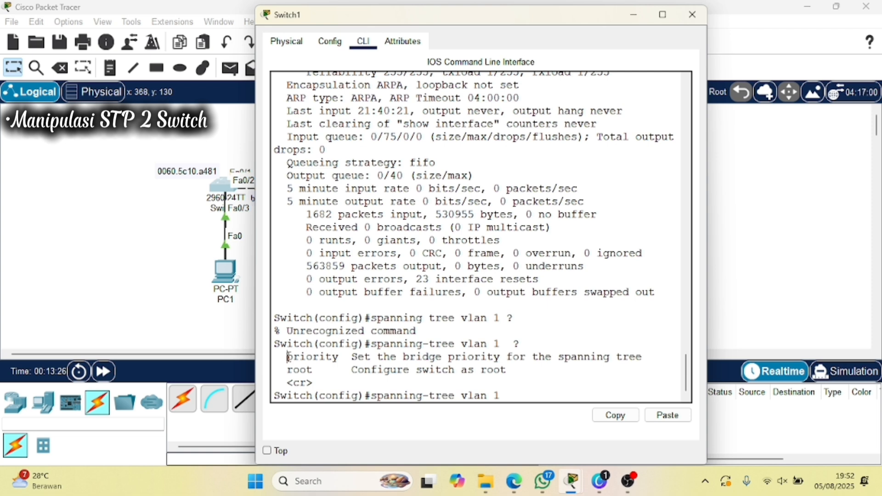
- Try to run spanning-tree vlan 1 root on Switch1 without a further argument
left_click_drag(287, 357, 315, 370)
left_click(319, 369)
type("root")
key("Return")
key("Up")
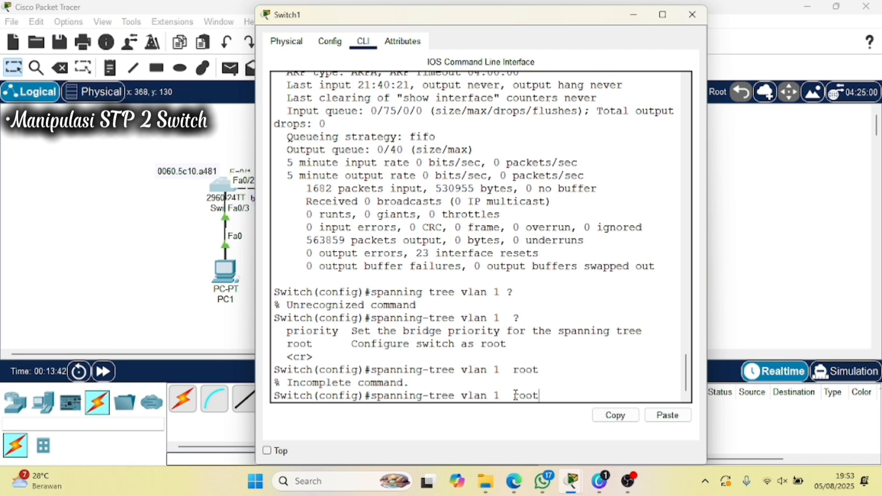
key("BackSpace")
key("BackSpace")
key("BackSpace")
key("BackSpace")
type("root")
key("Return")
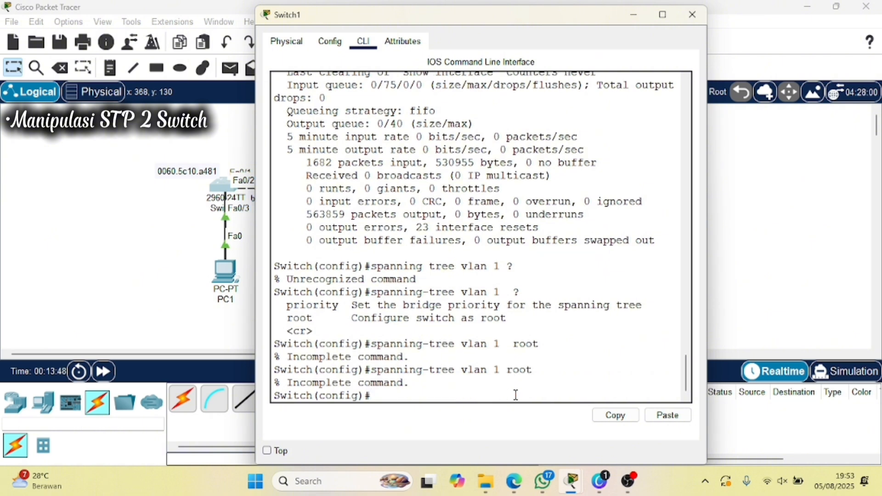
- List the options for spanning-tree vlan 1 root and configure Switch1 with spanning-tree vlan 1 root primary
key("Up")
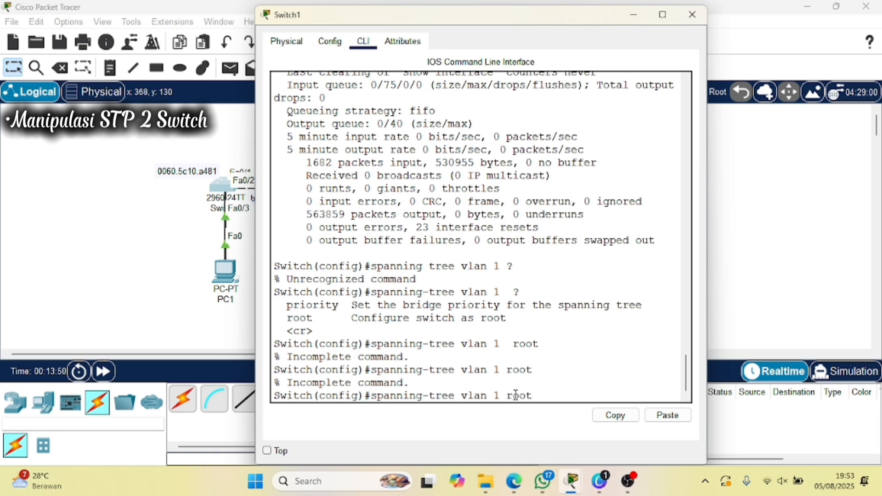
type("?")
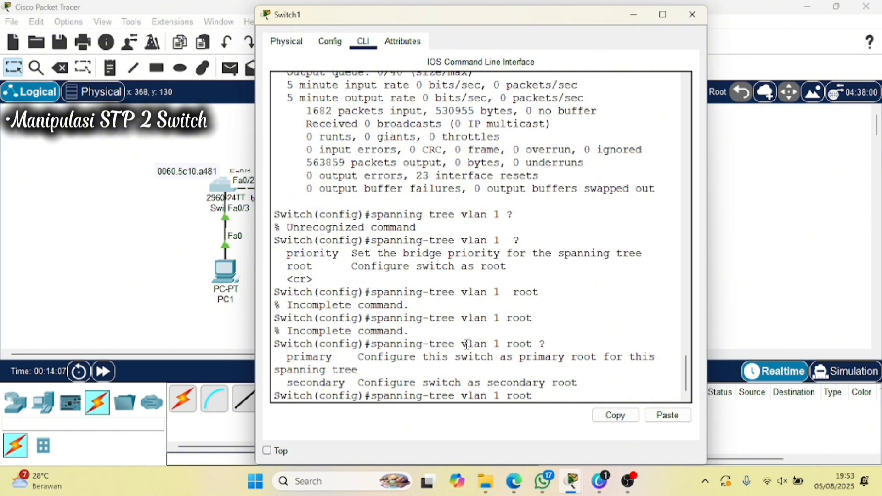
type("primary")
key("Return")
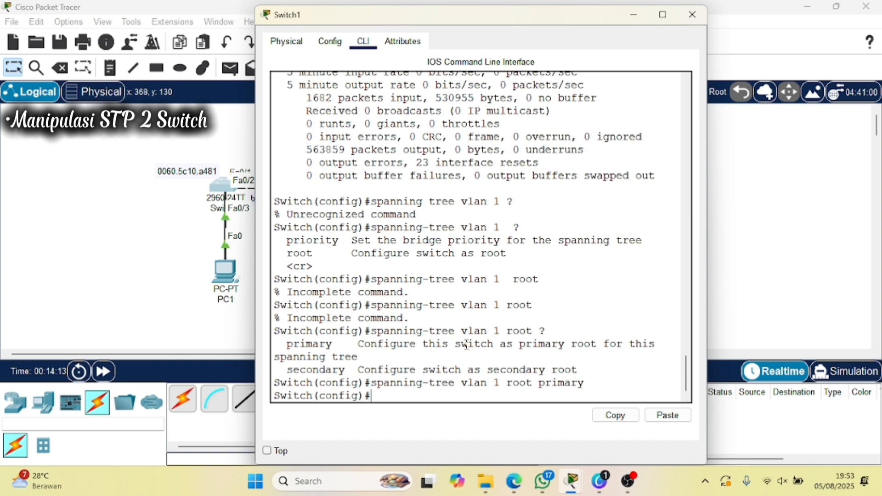
- Run do show spanning-tree on Switch1, examine the Root ID priority and root status, and put the switch window away
type("do show spa")
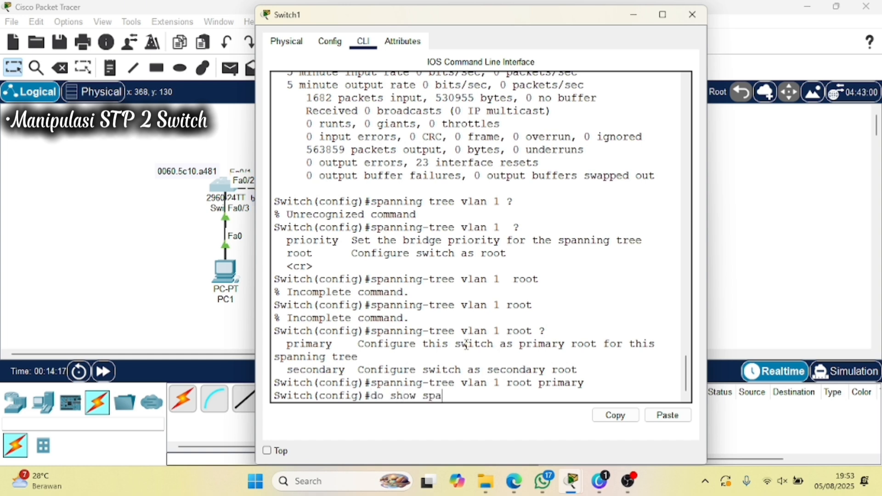
type("nning-tree")
key("Return")
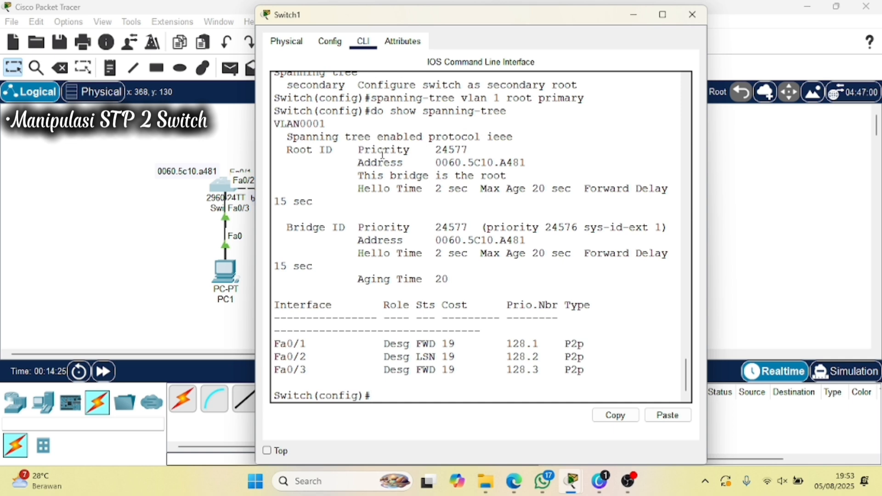
left_click_drag(358, 151, 473, 152)
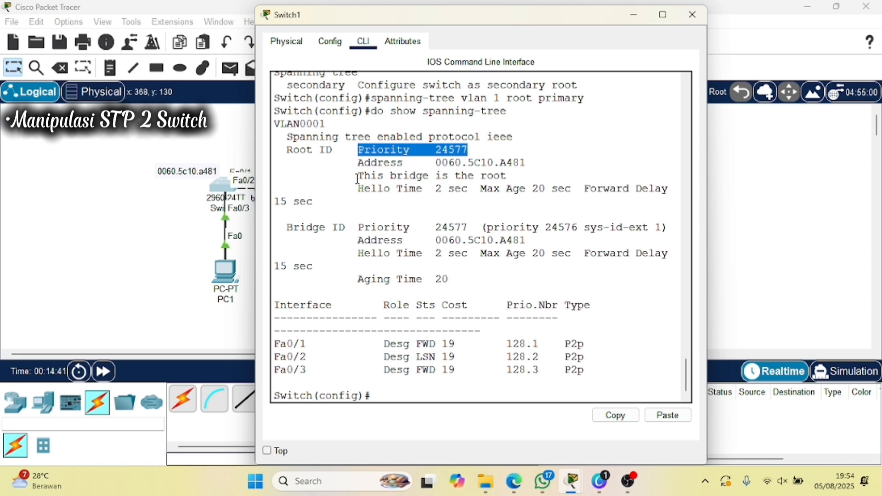
left_click_drag(352, 176, 527, 181)
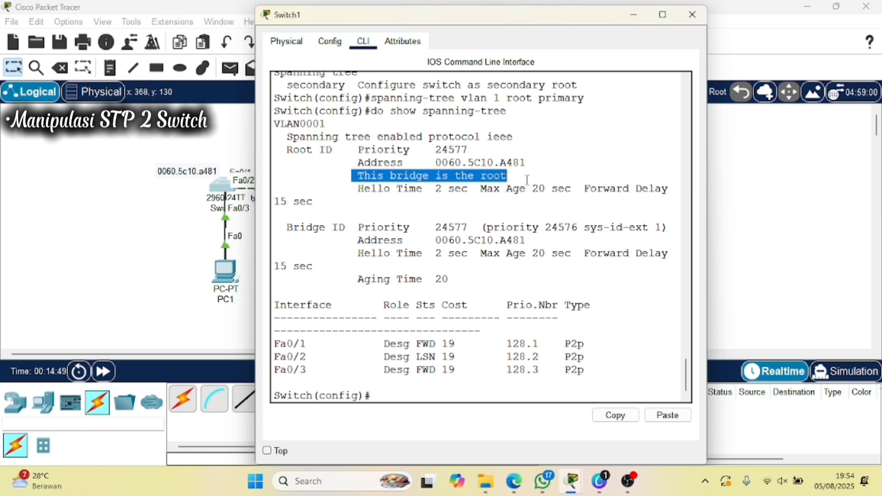
left_click(634, 15)
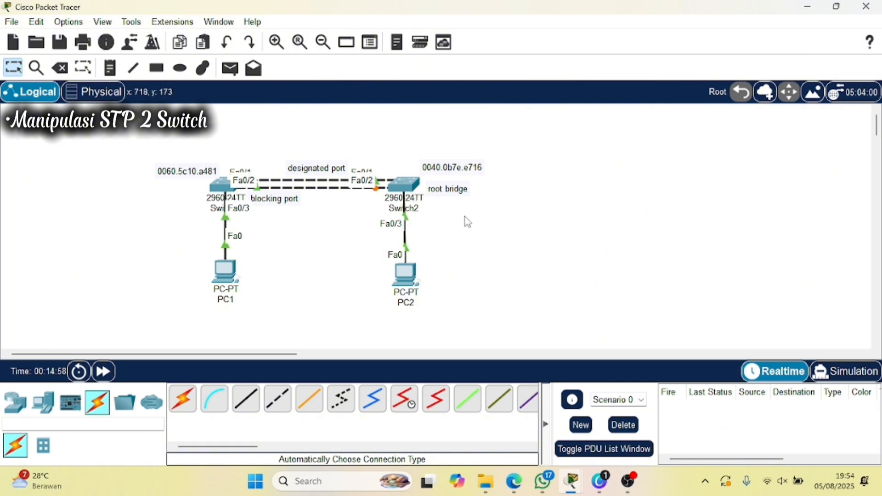
- On Switch2, set interface fa0/1 to speed 10, exit interface configuration and close the switch window
left_click(408, 190)
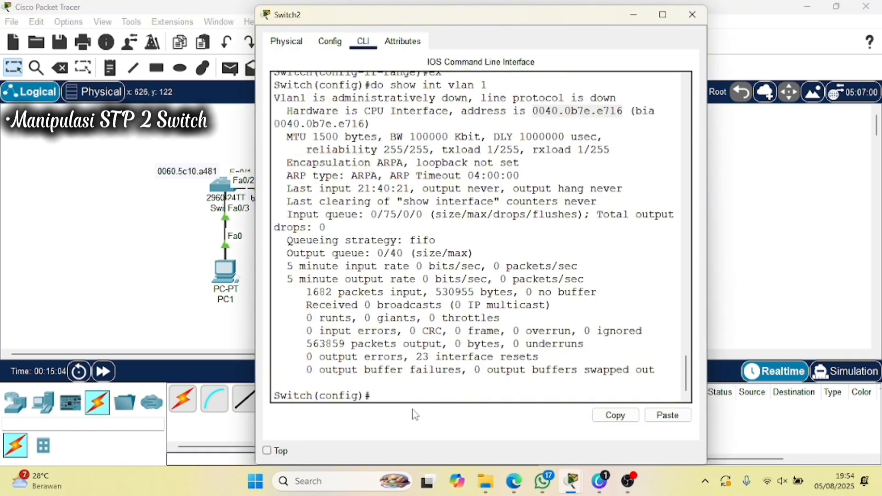
left_click(417, 396)
type("int ")
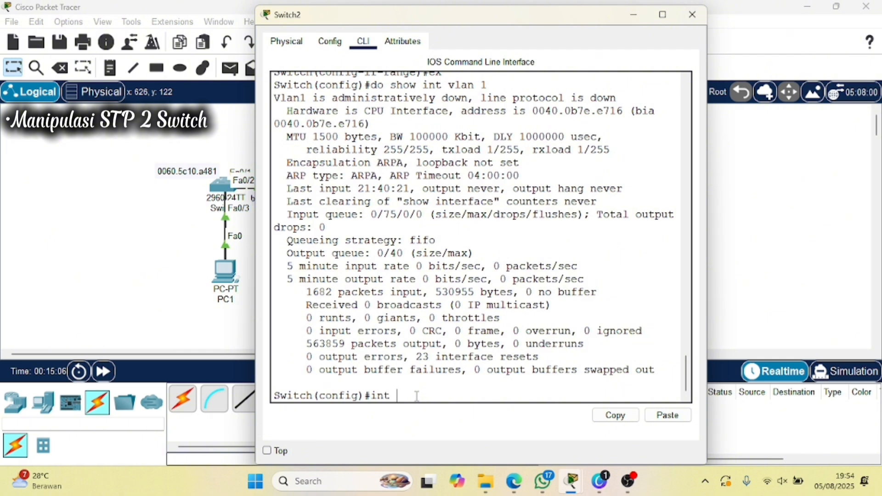
type("fa0/1")
key("Return")
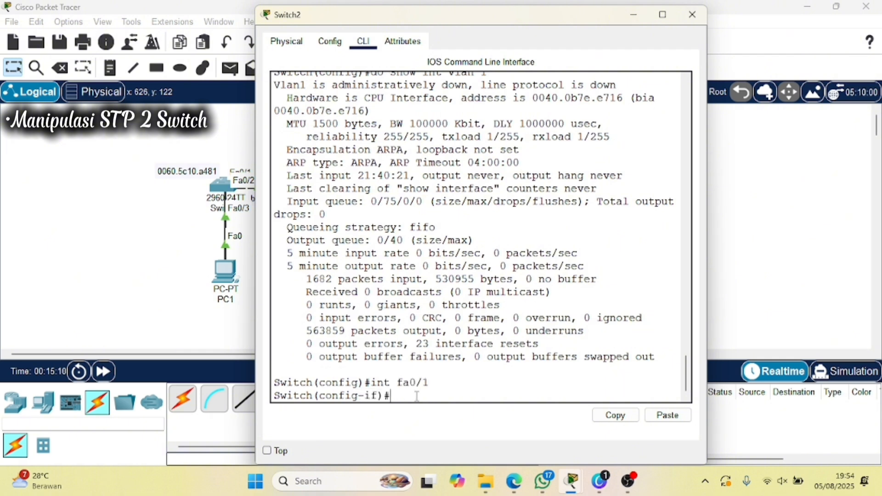
type("sp")
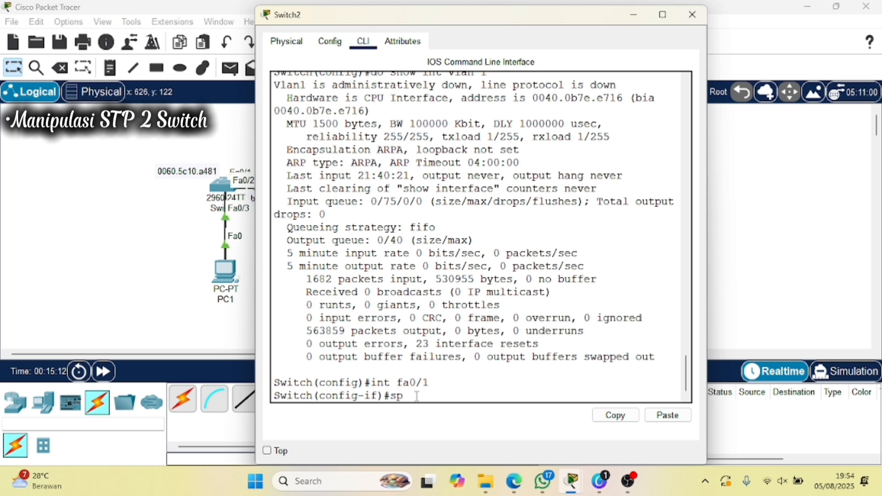
type("eed 10")
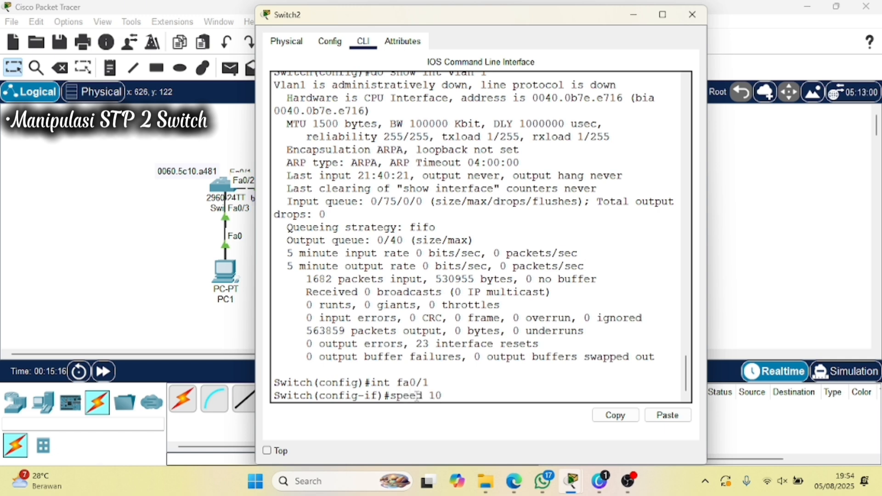
key("Return")
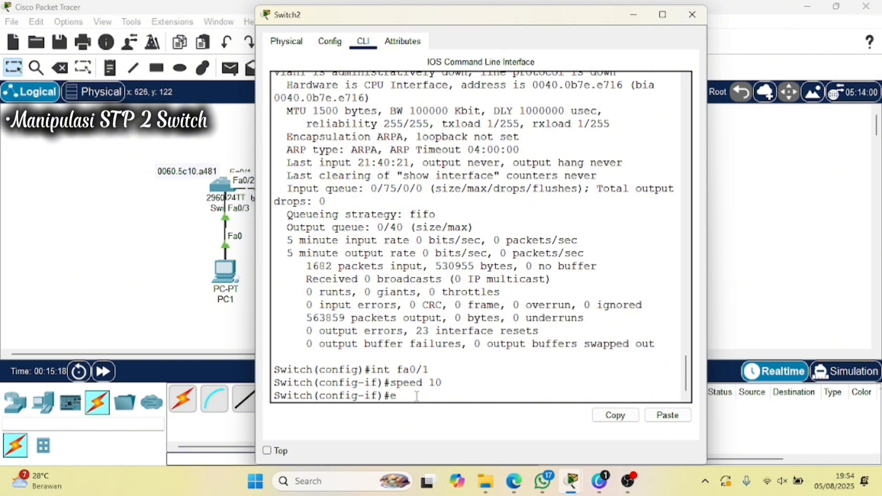
type("ex")
key("Return")
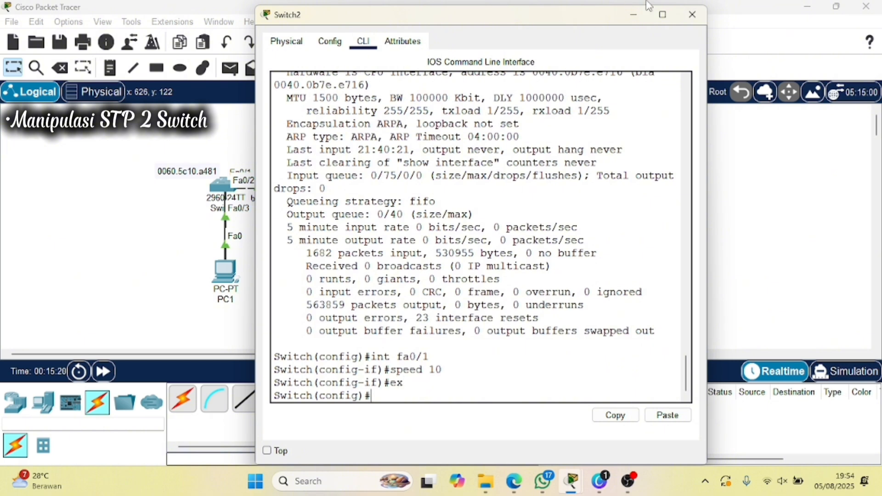
left_click(693, 15)
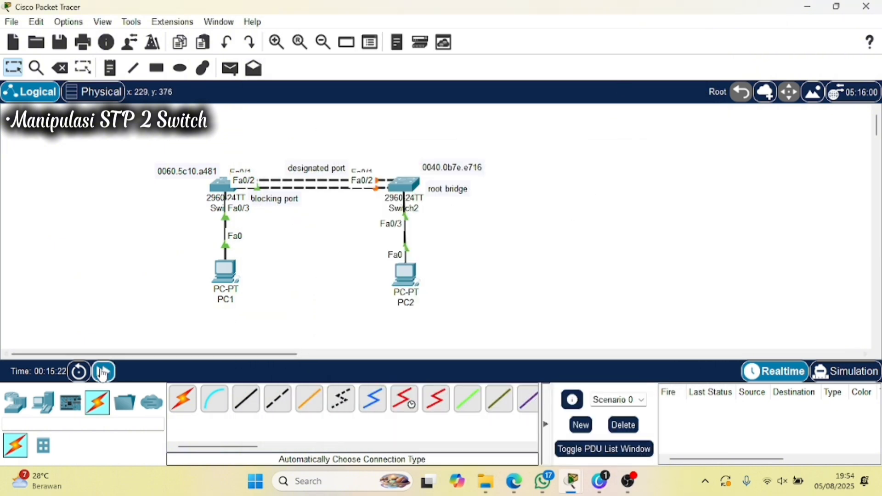
- Fast-forward the network time and reposition the notes: "blocking port" above Switch2's Fa0/1 end, "designated port" below the trunk links
left_click(103, 371)
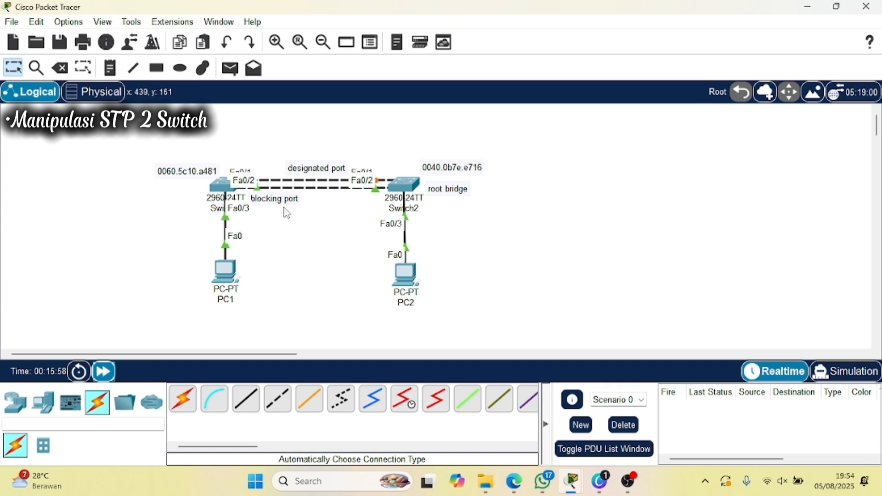
left_click_drag(284, 207, 393, 172)
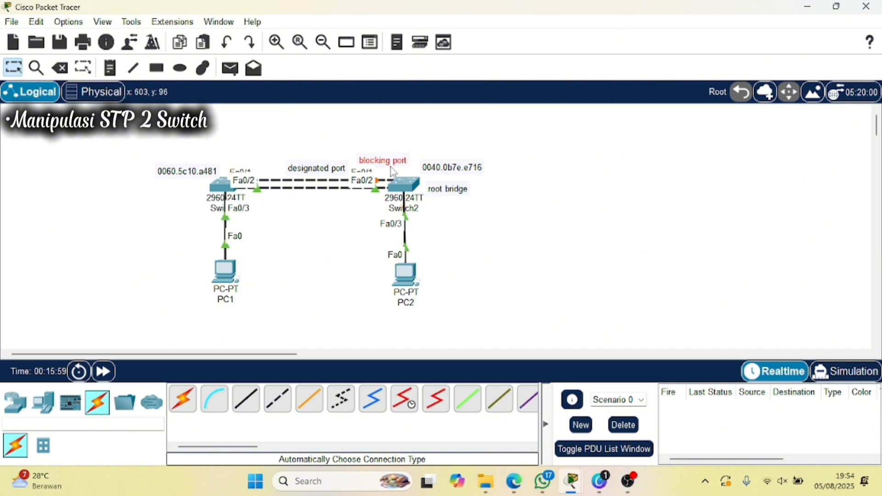
left_click_drag(329, 172, 318, 209)
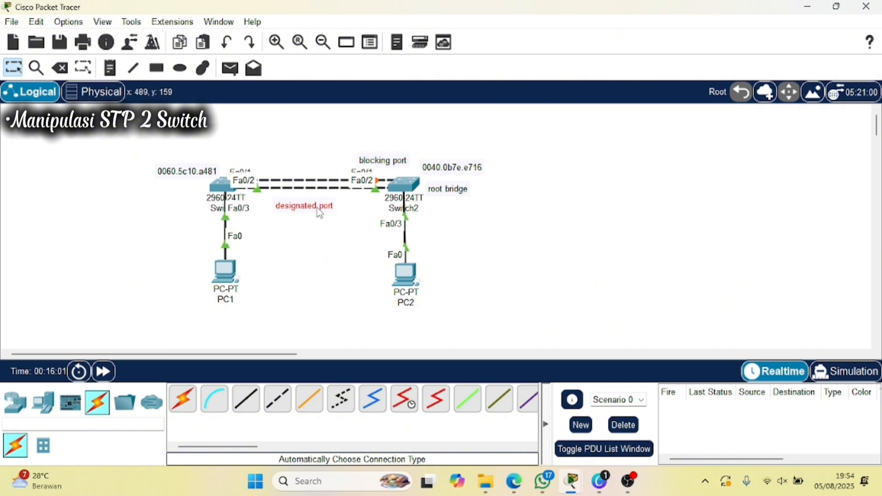